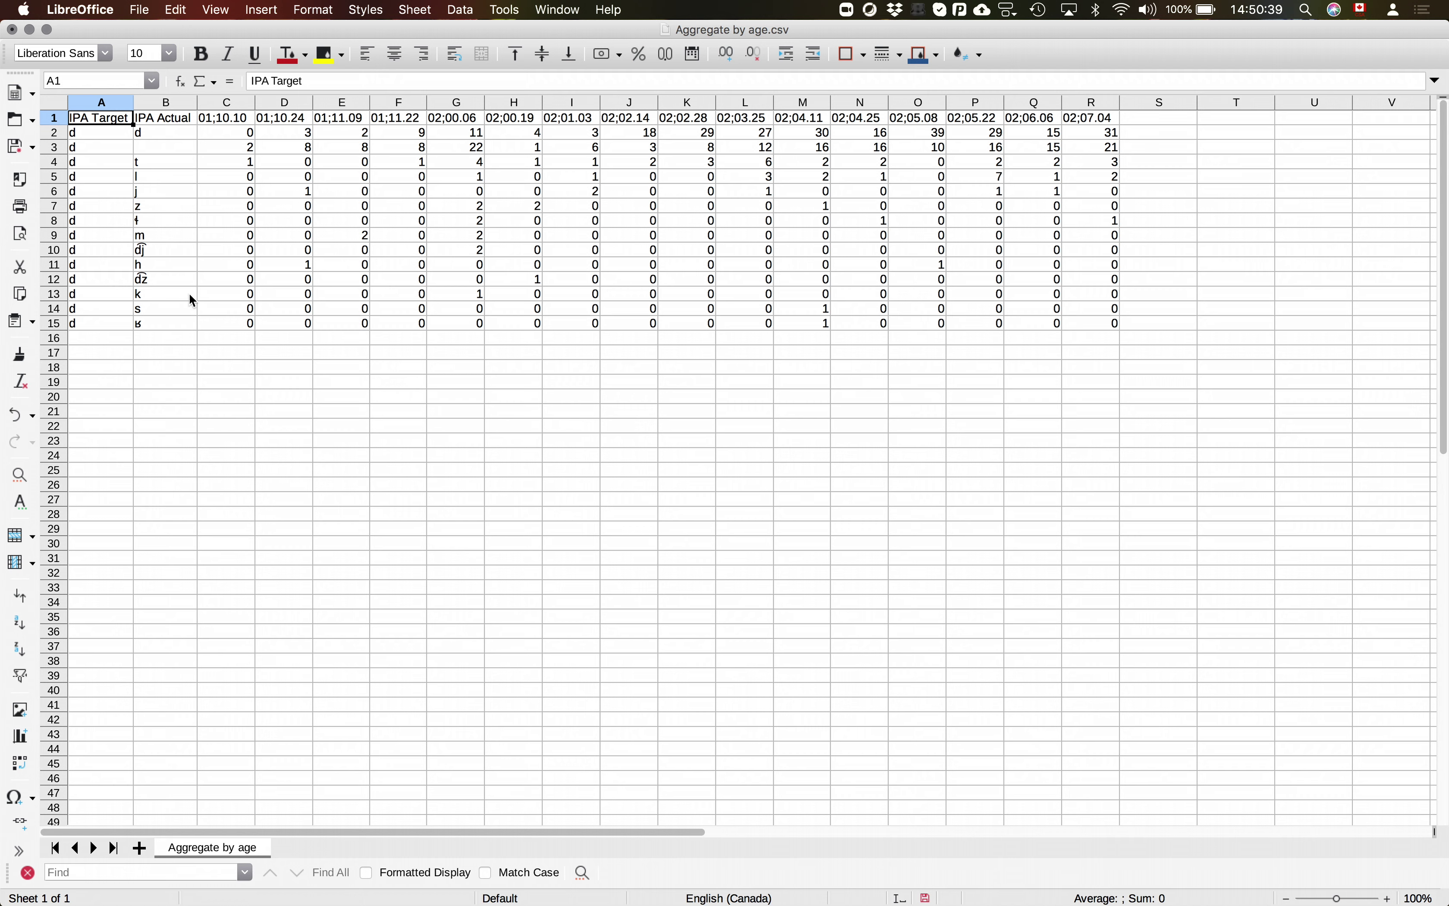
- Enter a SUM formula in cell T2 that totals the row 2 counts from C2 to R2
drag(245, 178, 1109, 325)
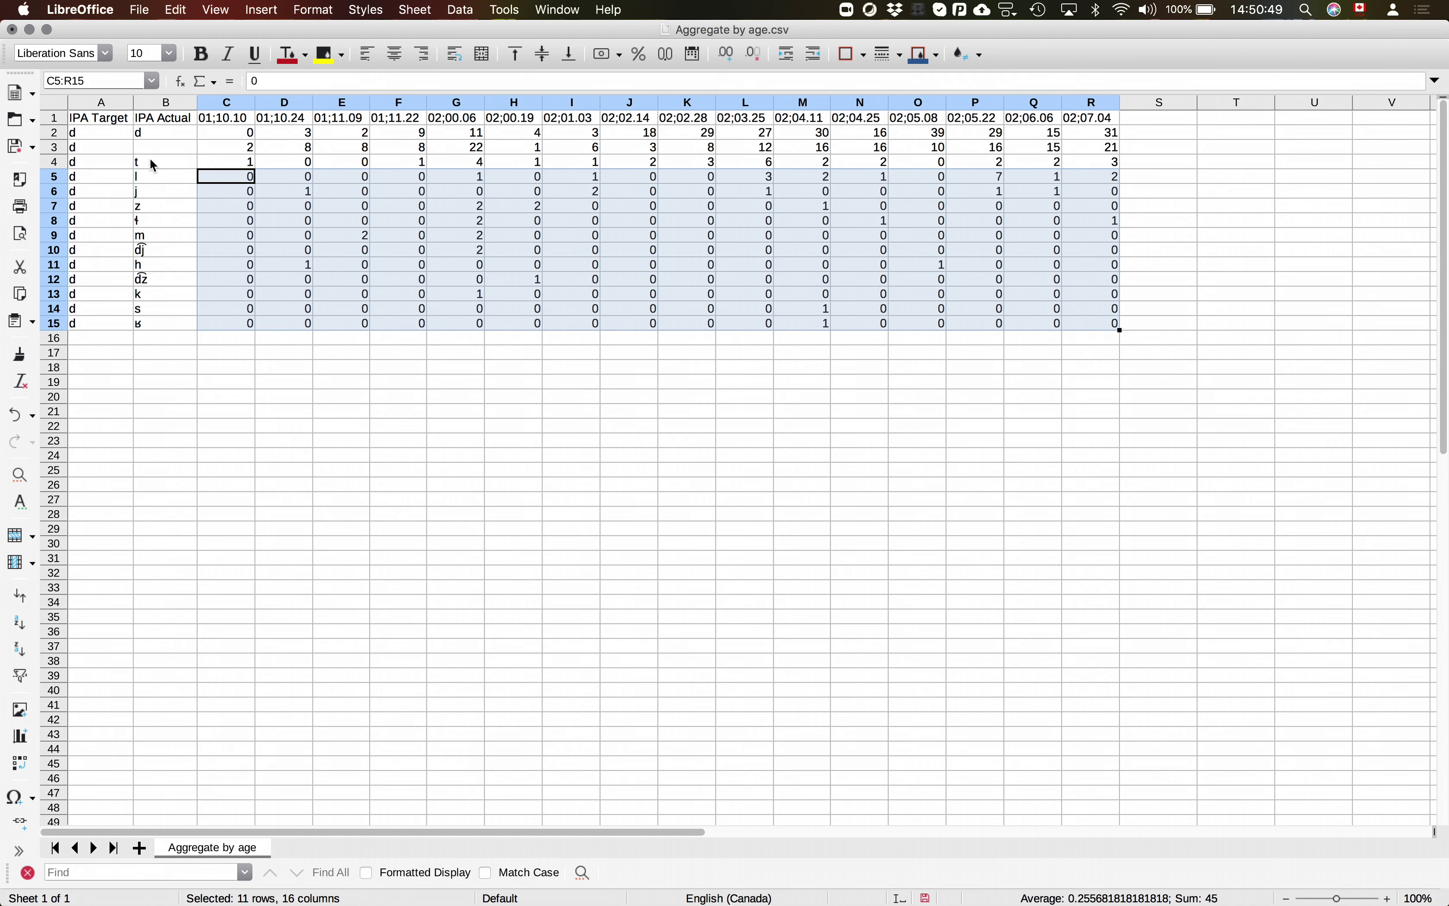
click(55, 163)
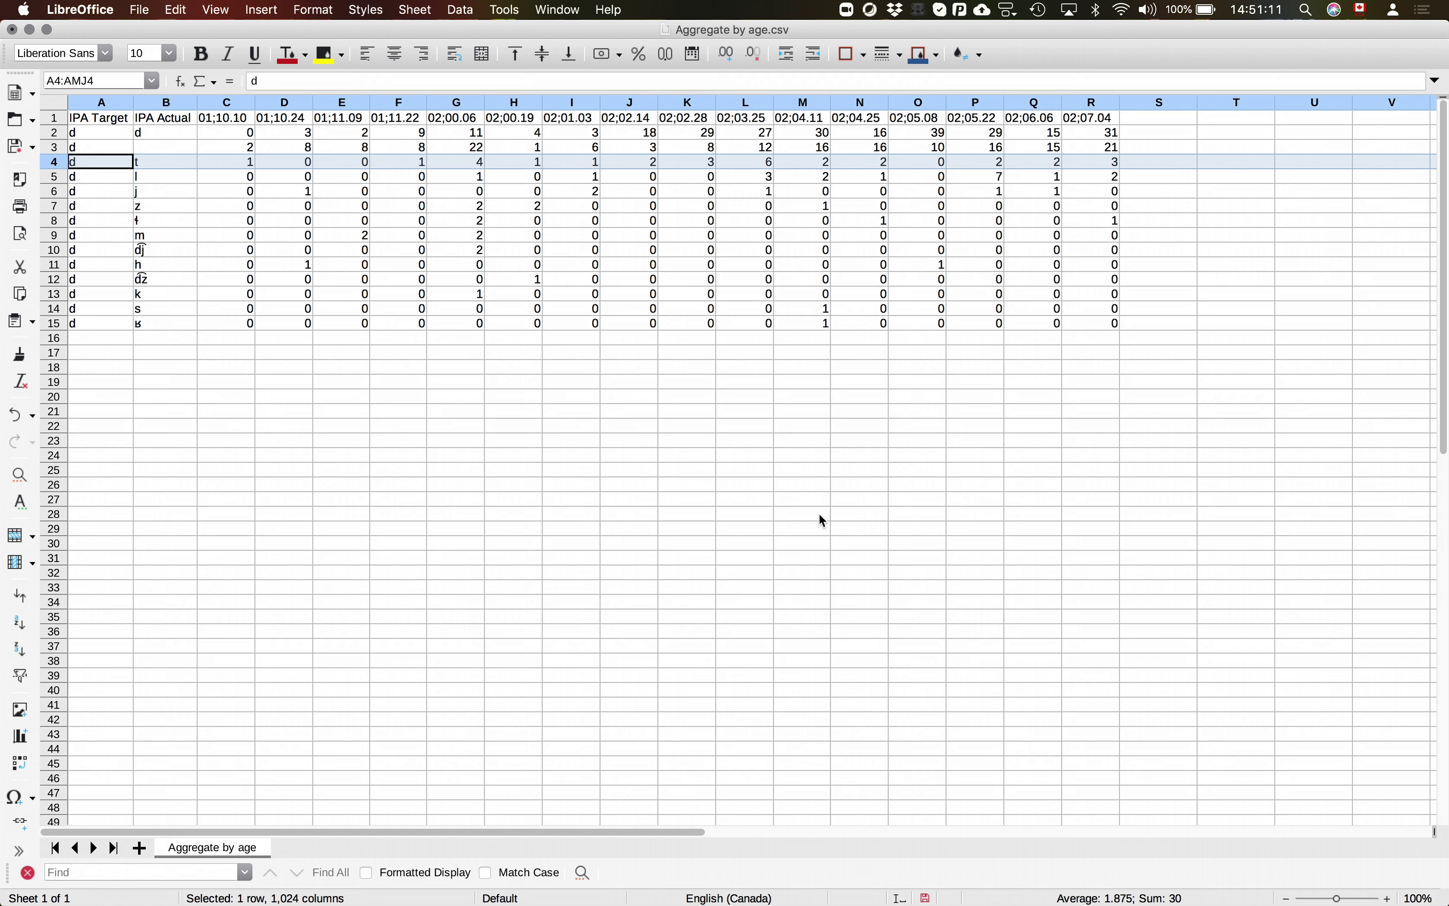
click(1228, 133)
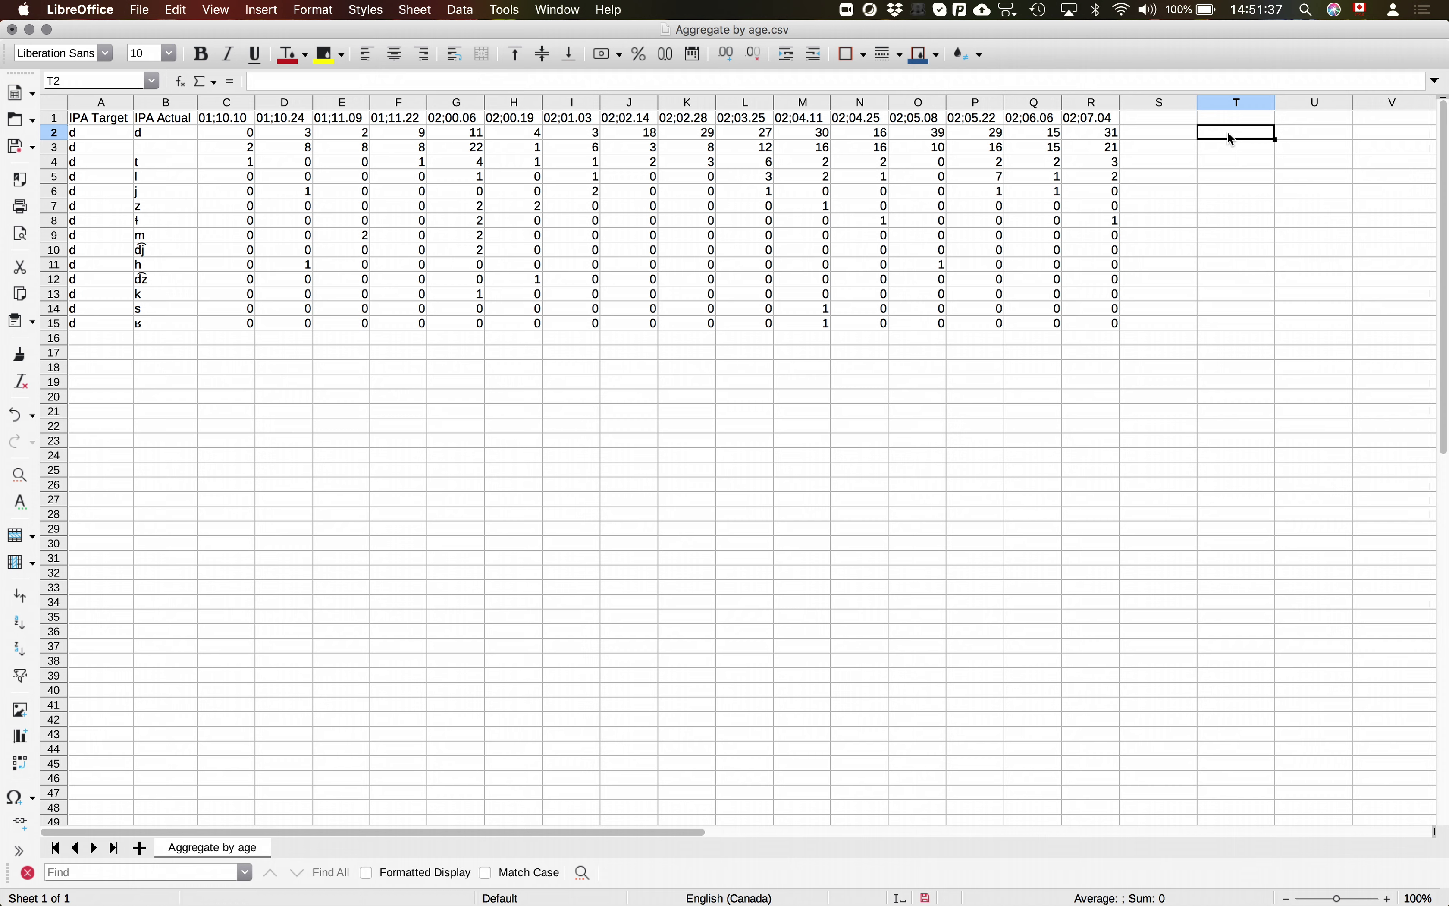
text(=sum()
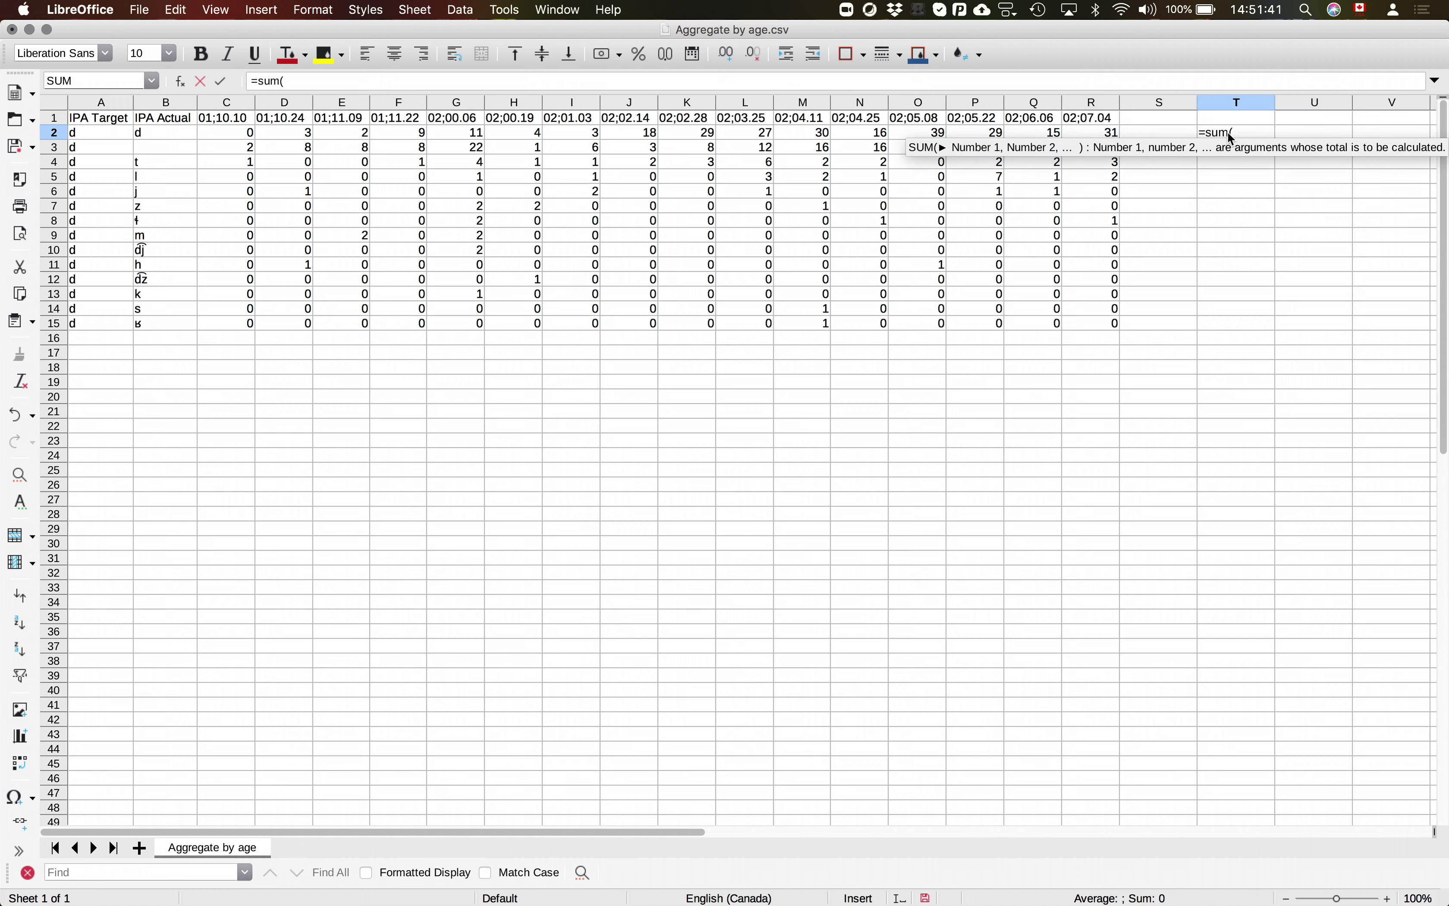
mouse_move(233, 133)
mouse_down()
mouse_move(930, 160)
mouse_move(1102, 137)
mouse_up()
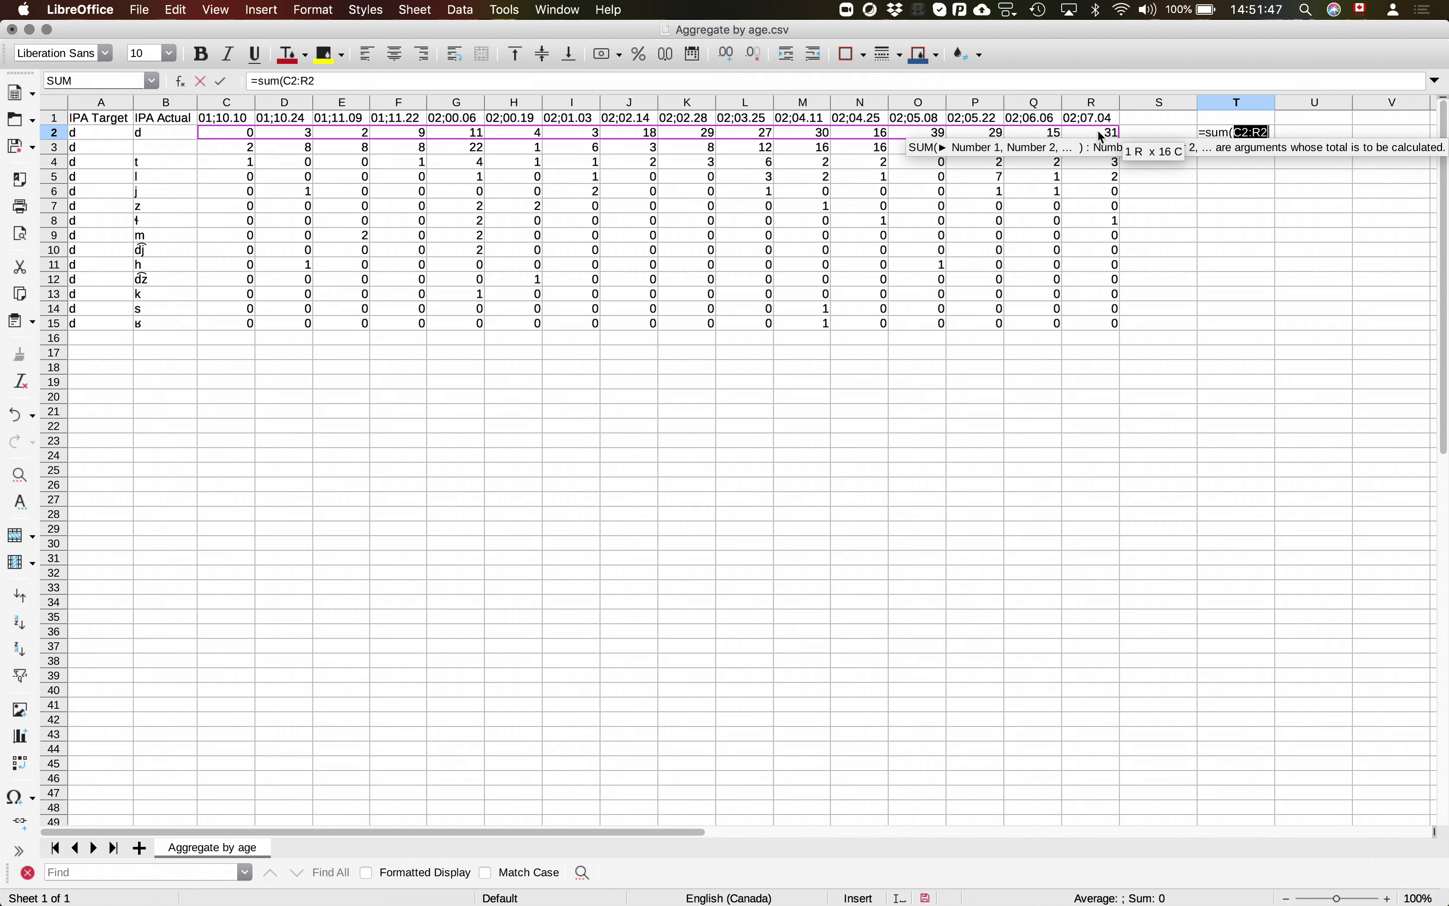
key(Return)
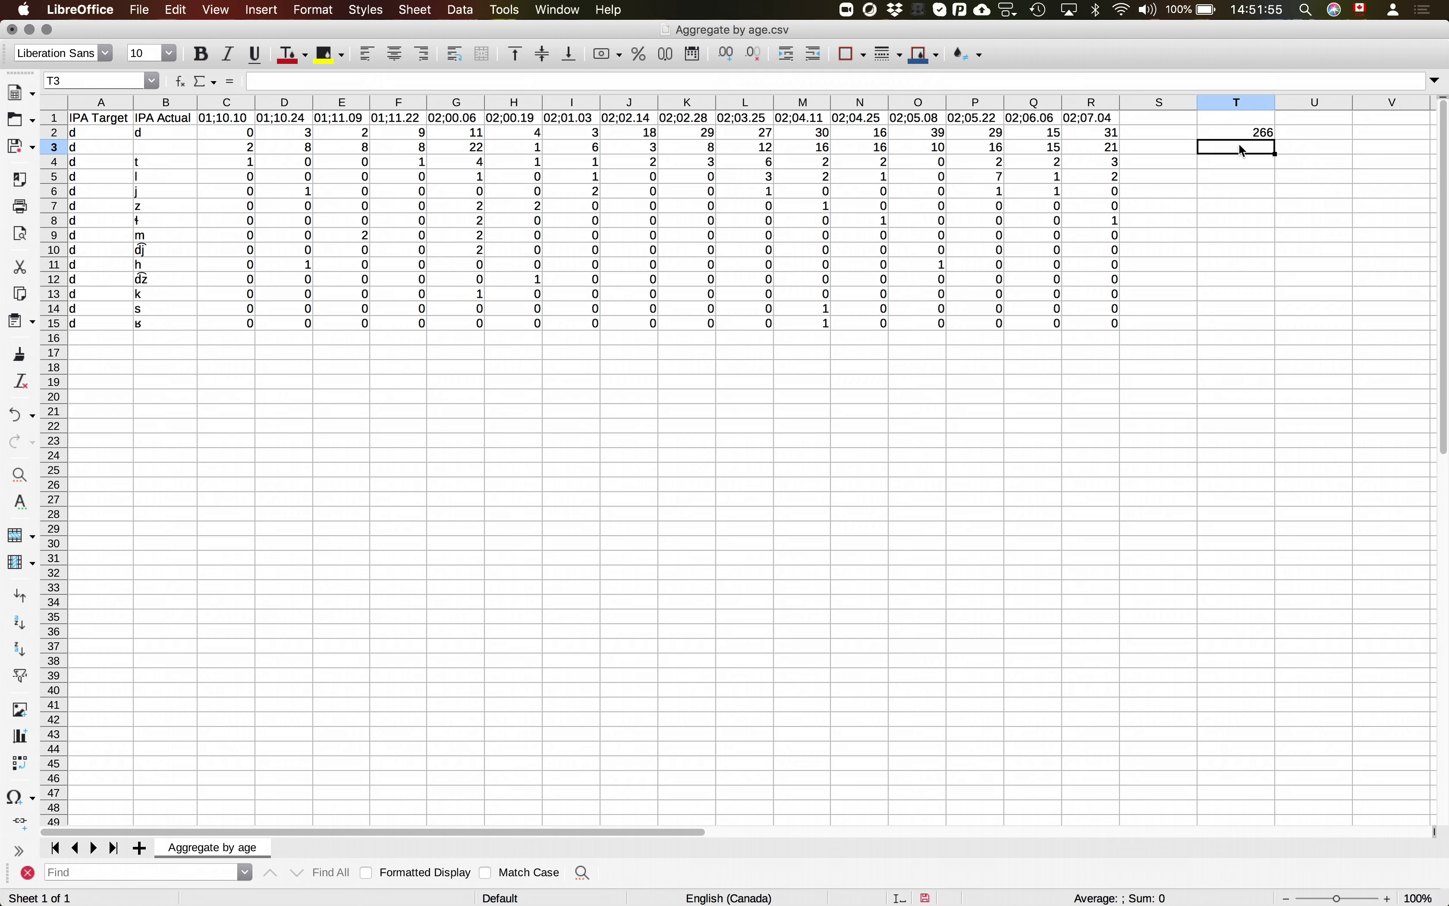
- Enter a SUM formula in cell T3 that totals the row 3 counts from C3 to R3
text(=sum)
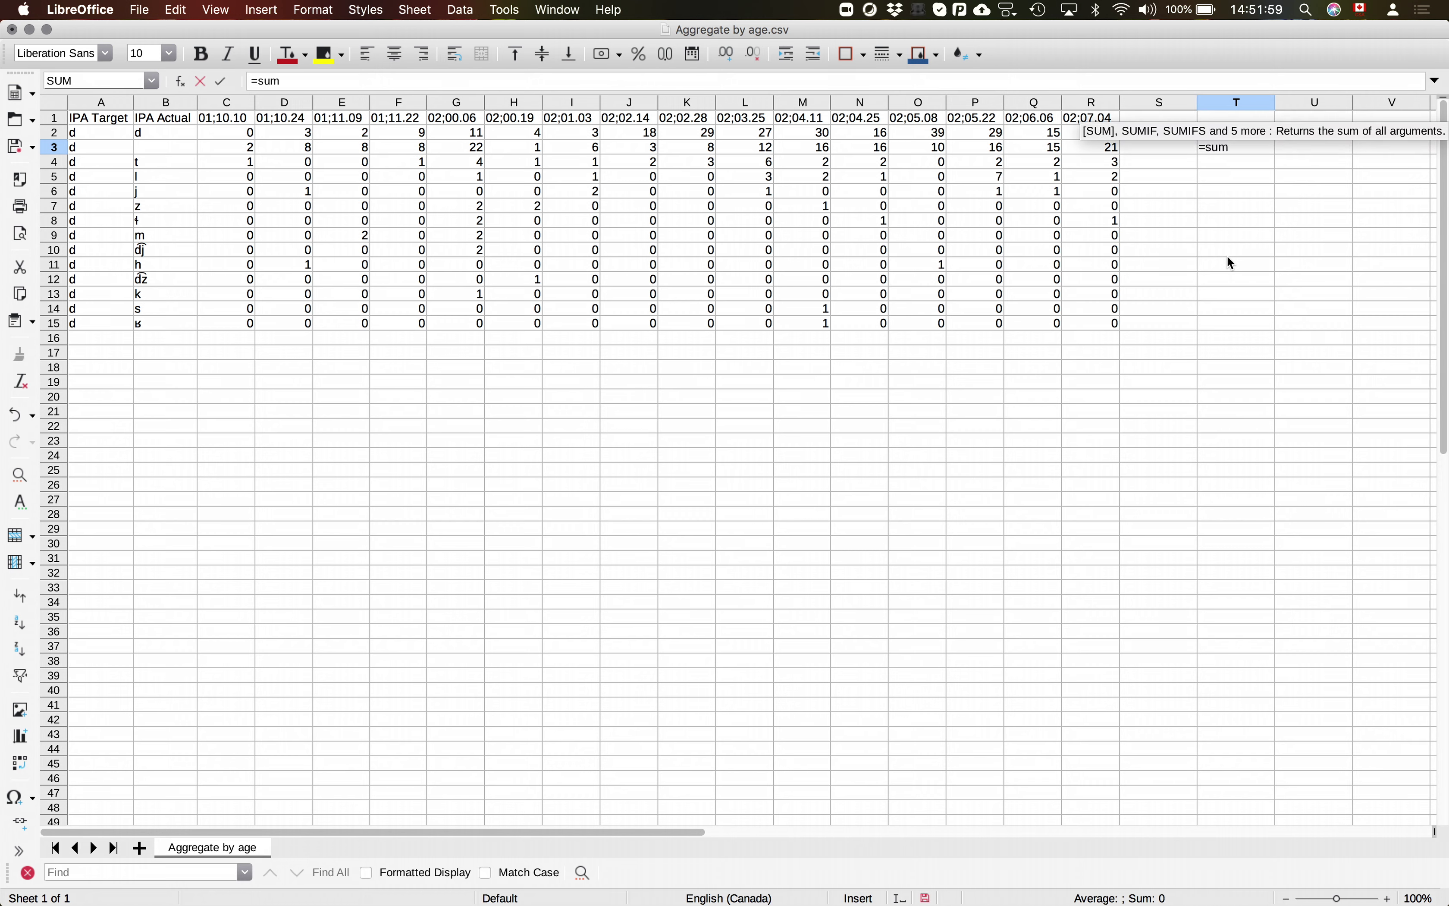
text(()
drag(251, 133, 1113, 144)
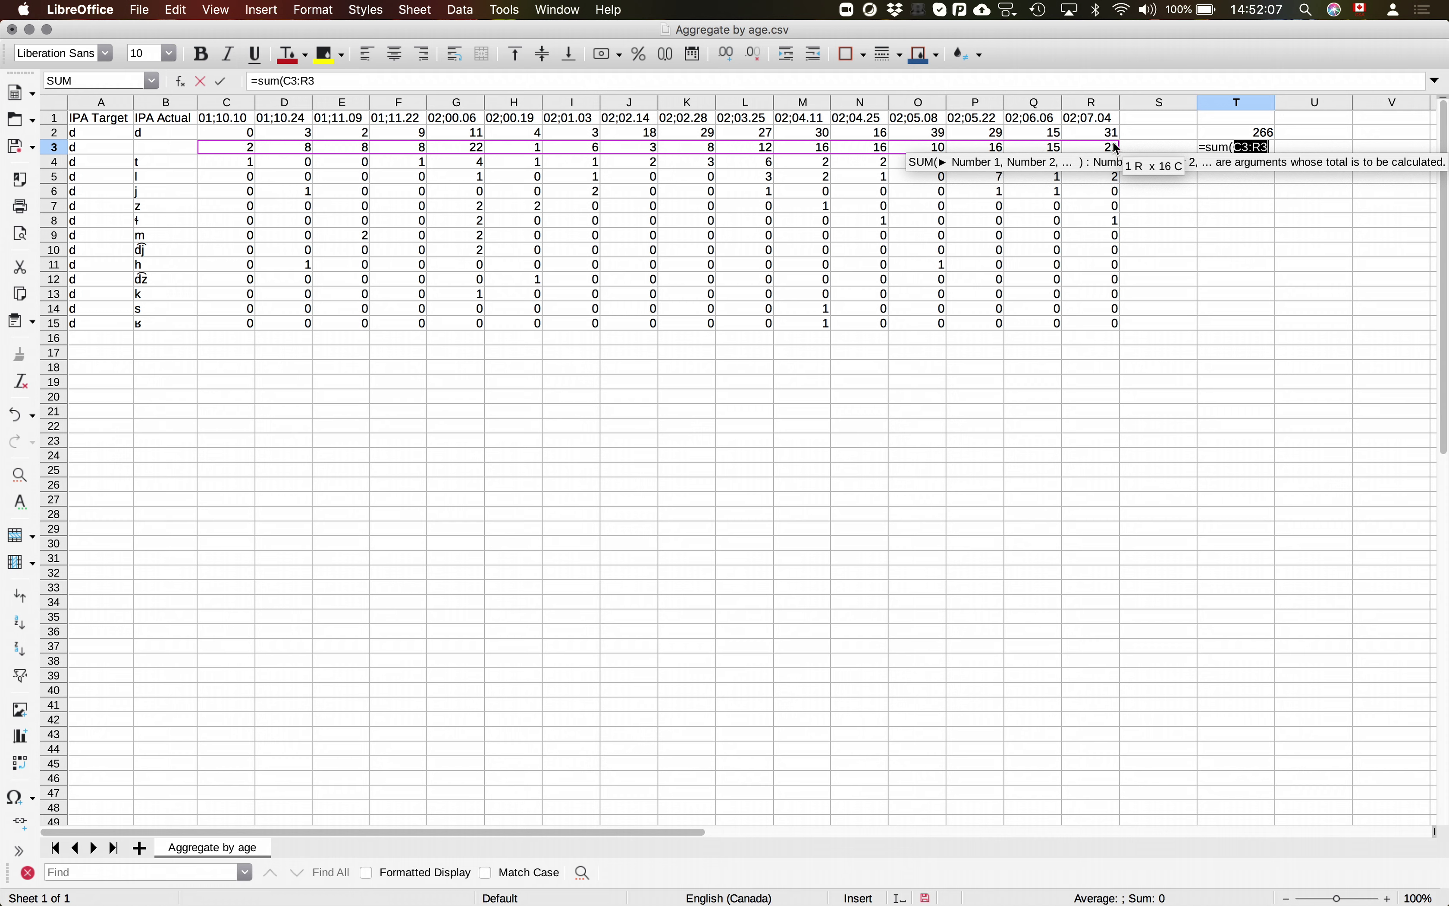
key(Return)
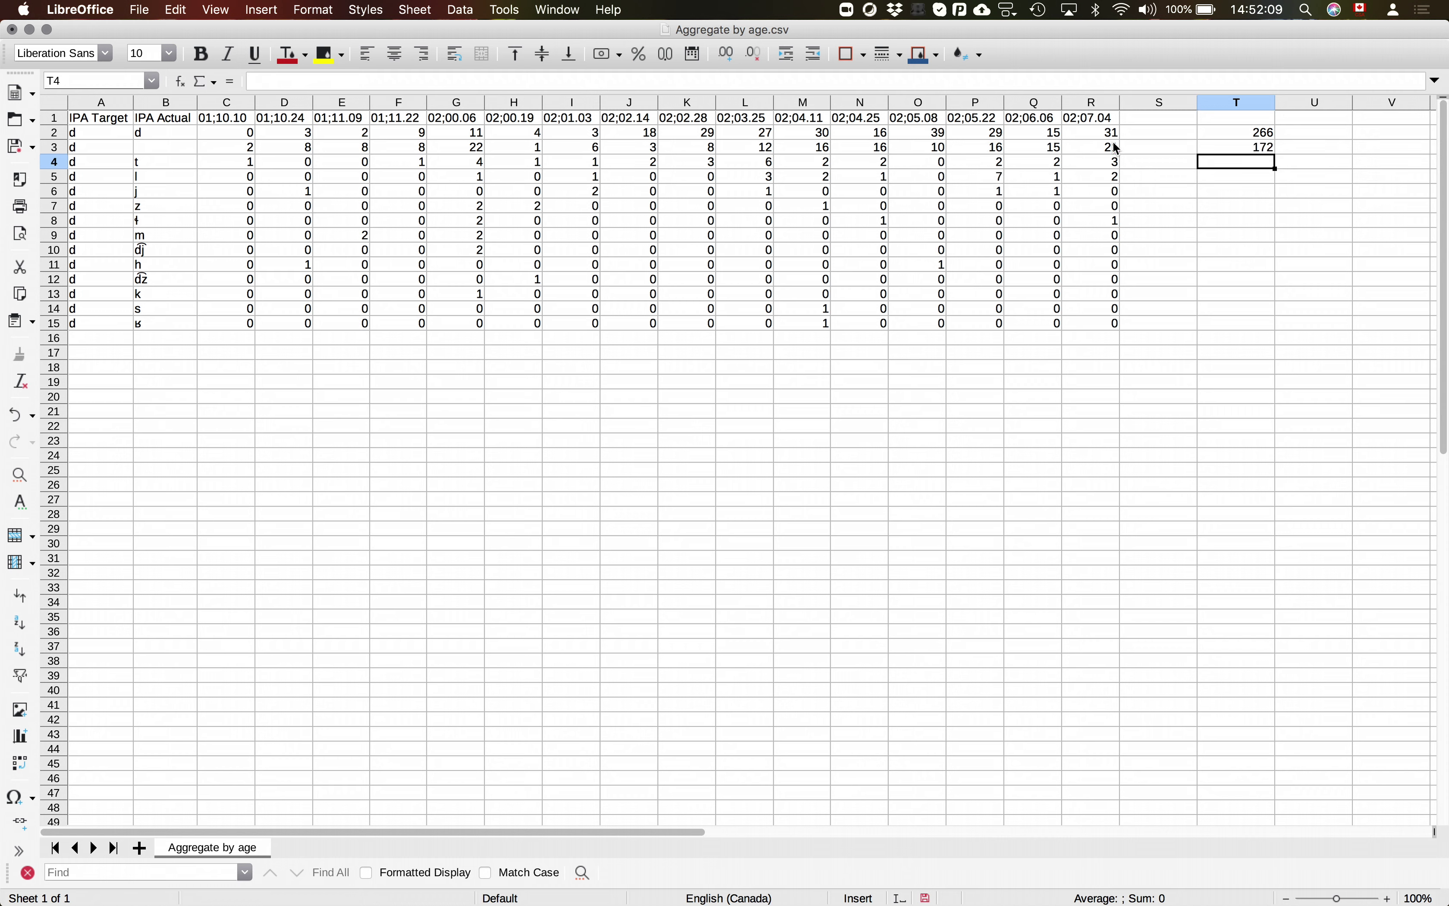
- Fill the T2 sum formula down through T15 and check the row references in the first three totals
key(Up)
key(Up)
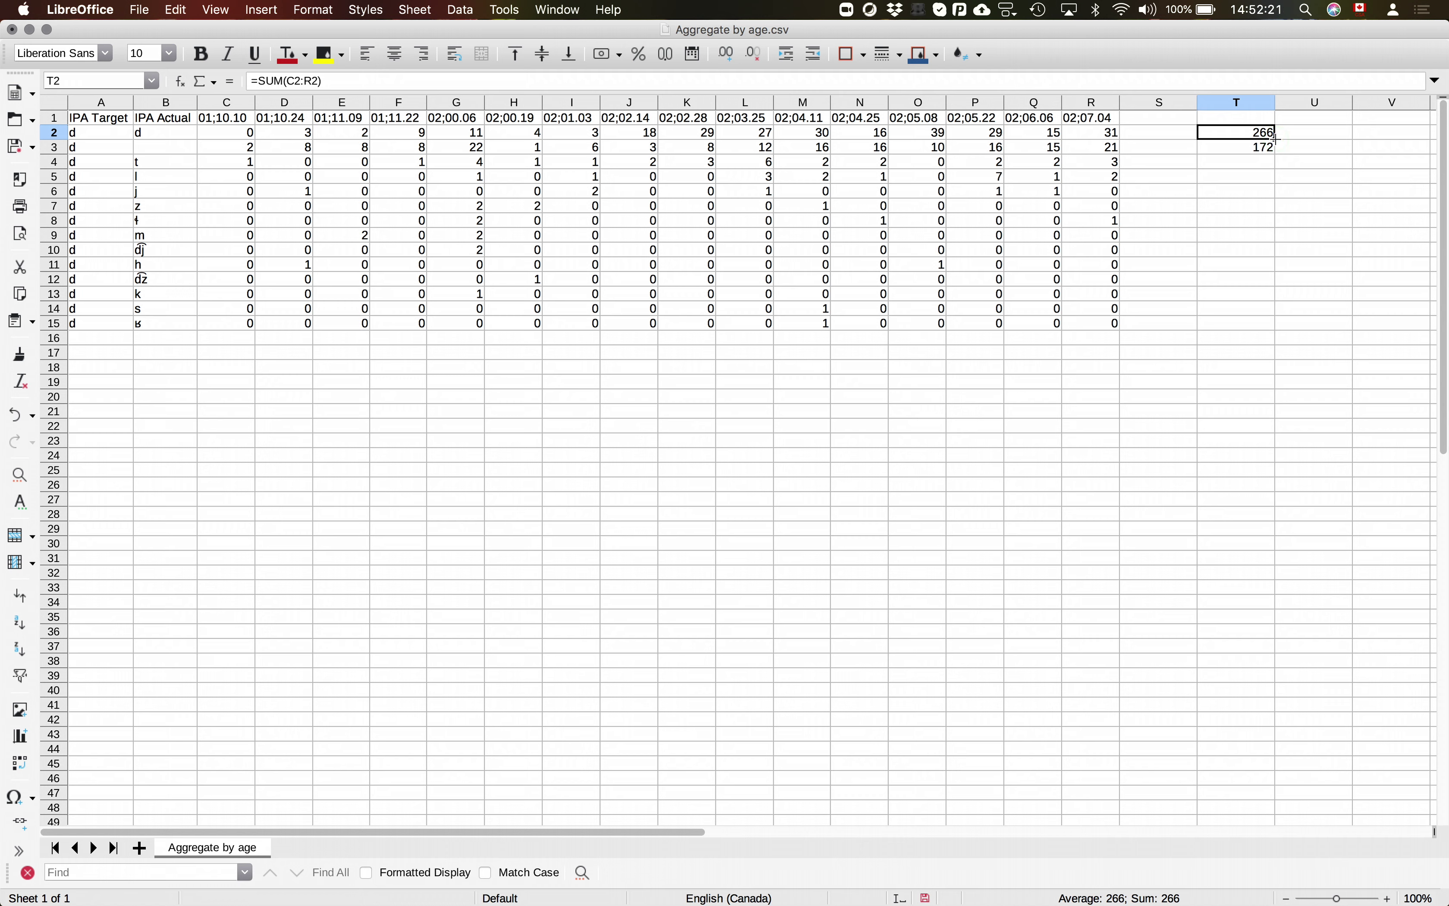
drag(1275, 140, 1270, 329)
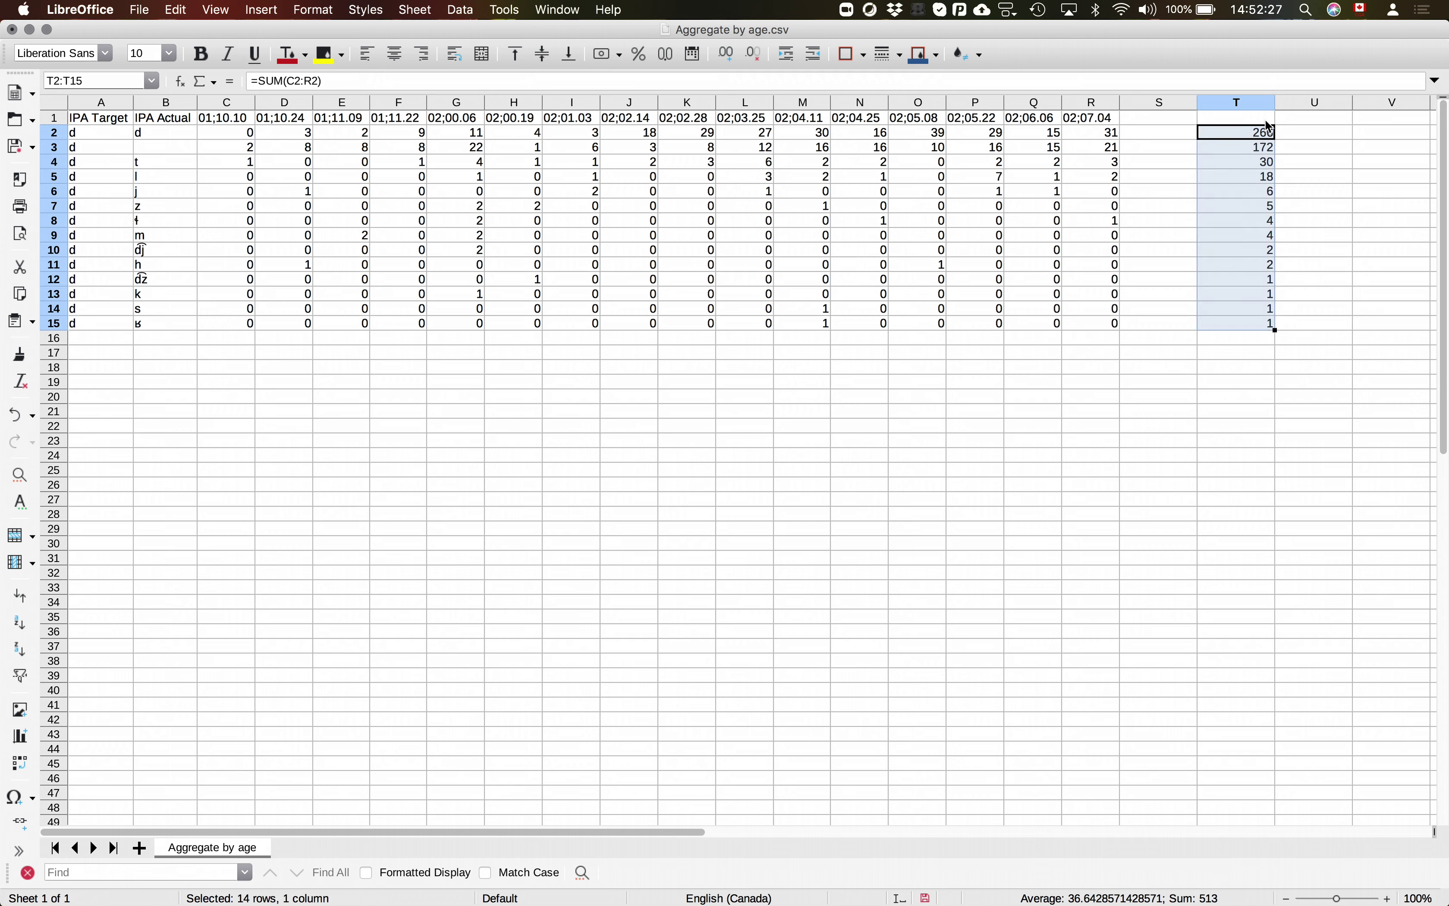
click(1256, 140)
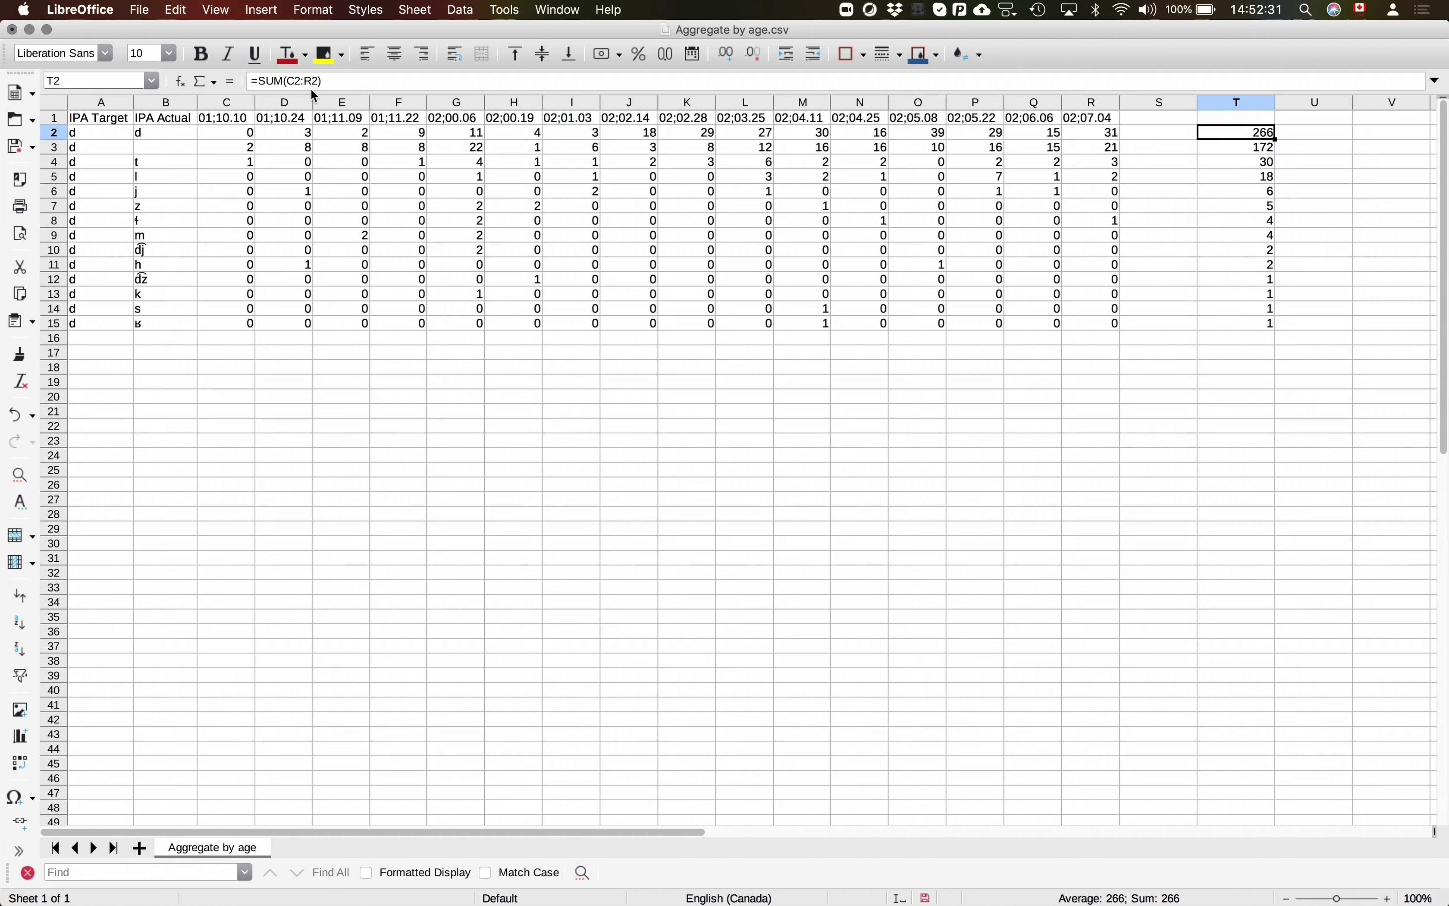
click(1266, 149)
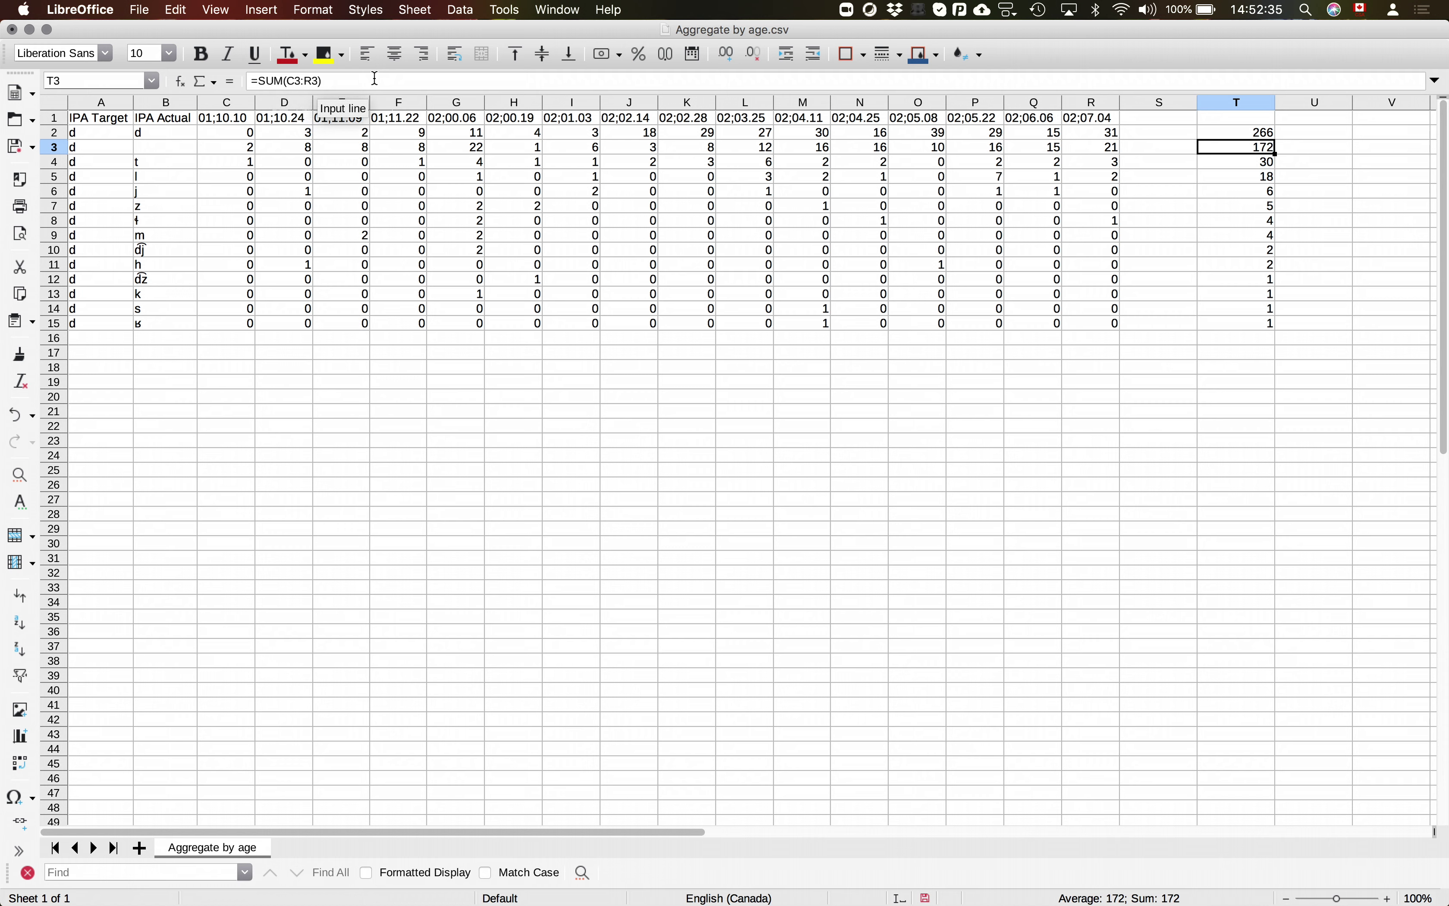
click(1268, 163)
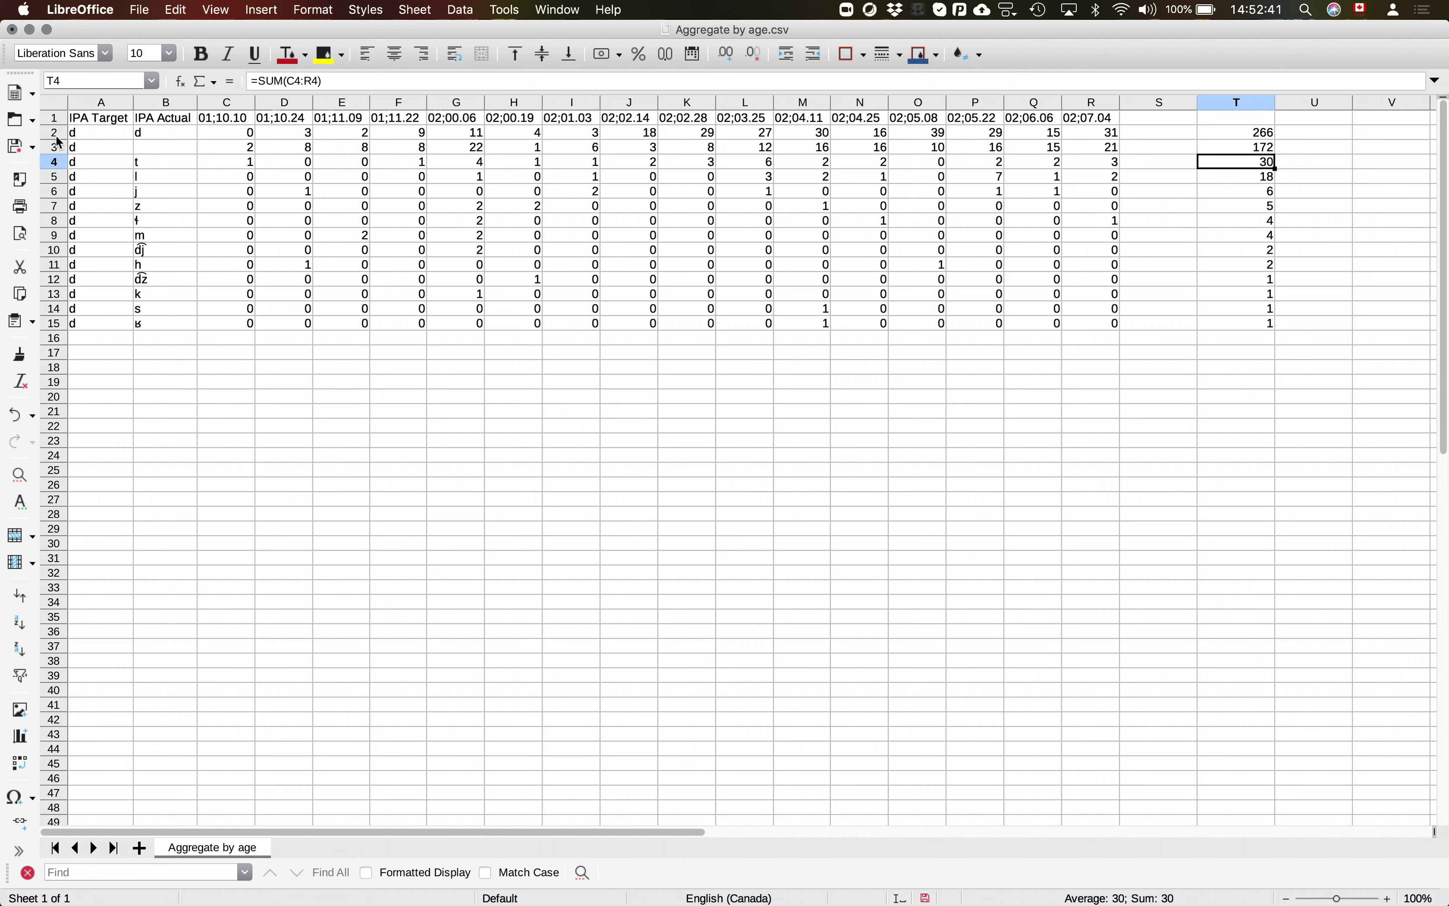
- Sort rows 2 to 15 by column T in descending order
drag(58, 135, 48, 327)
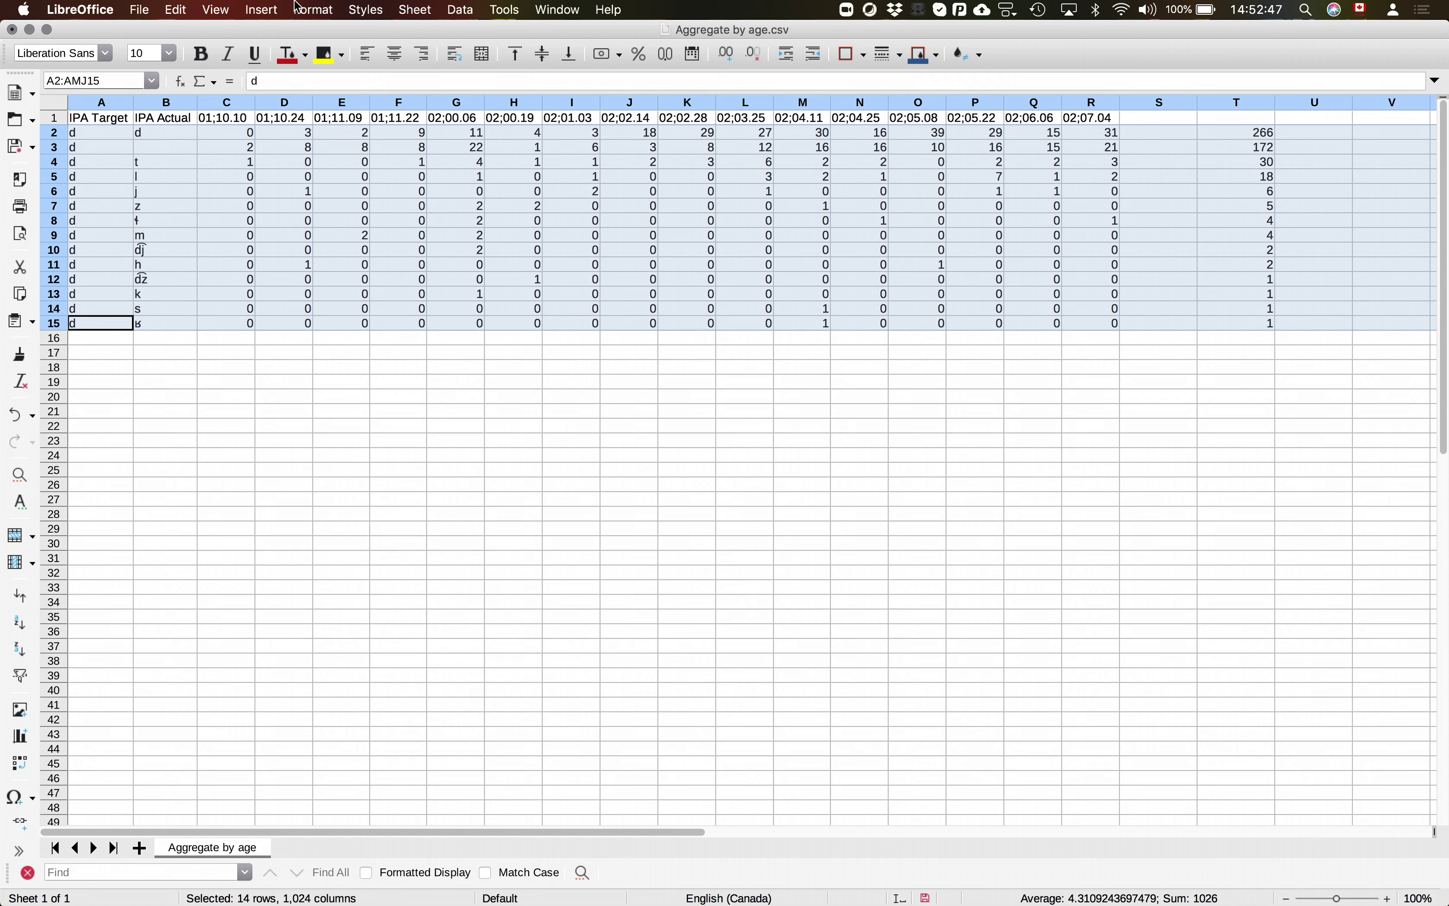
click(463, 10)
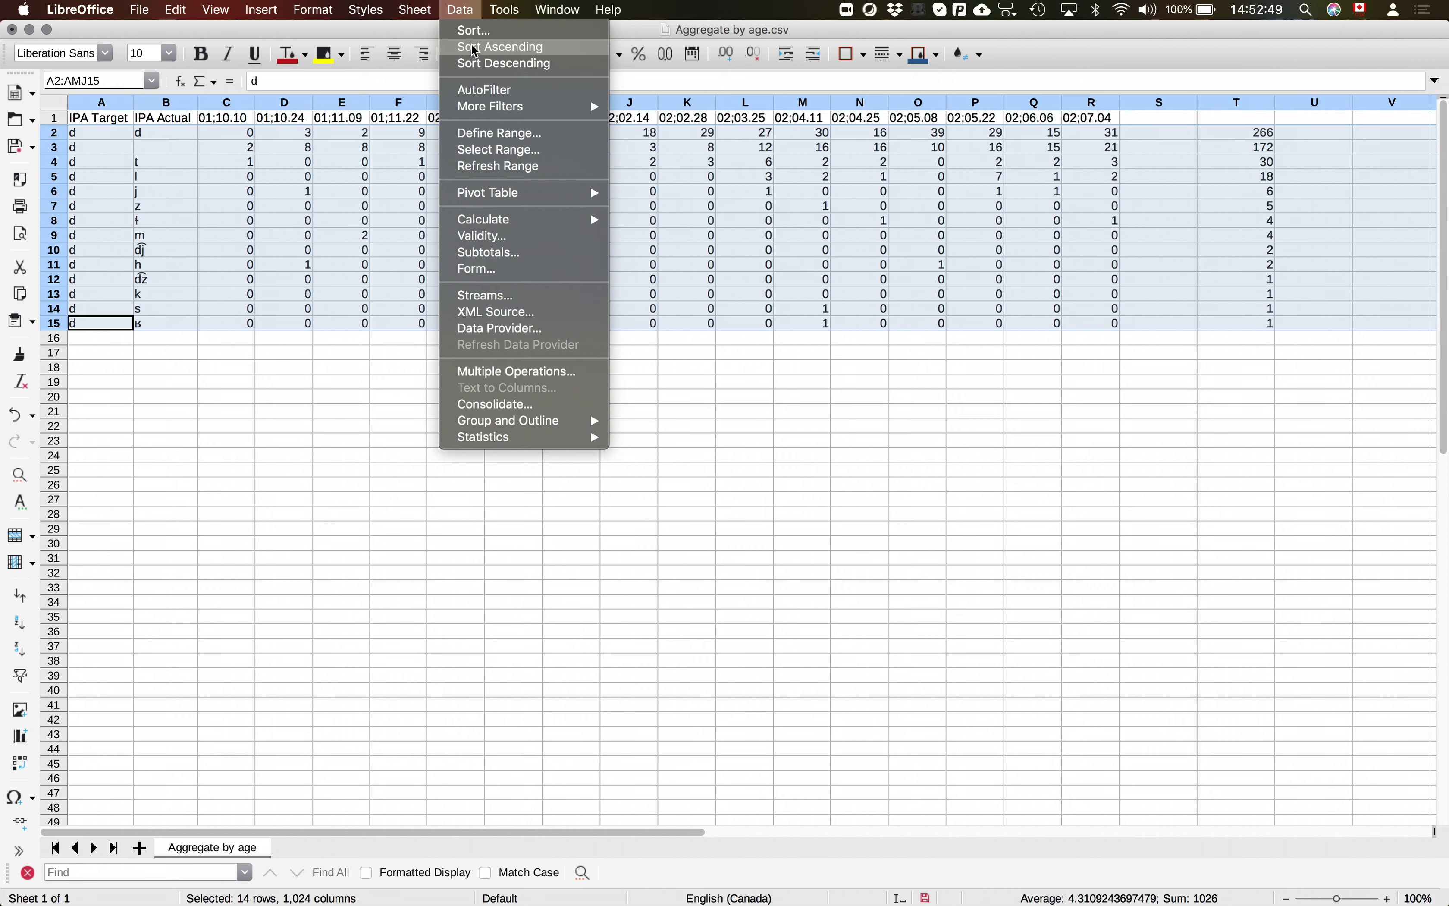
click(471, 31)
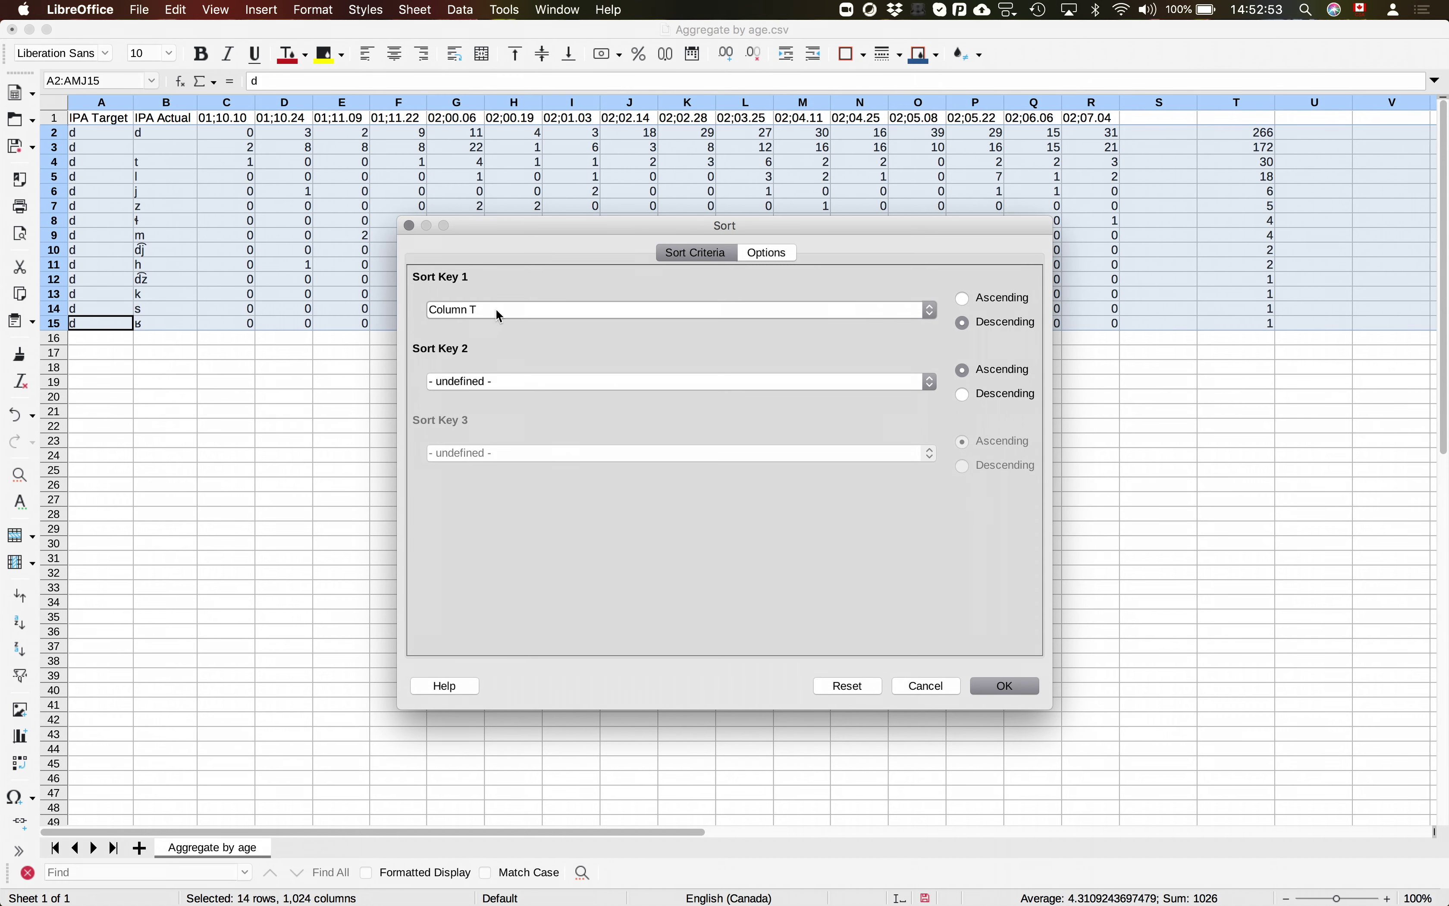
click(1005, 689)
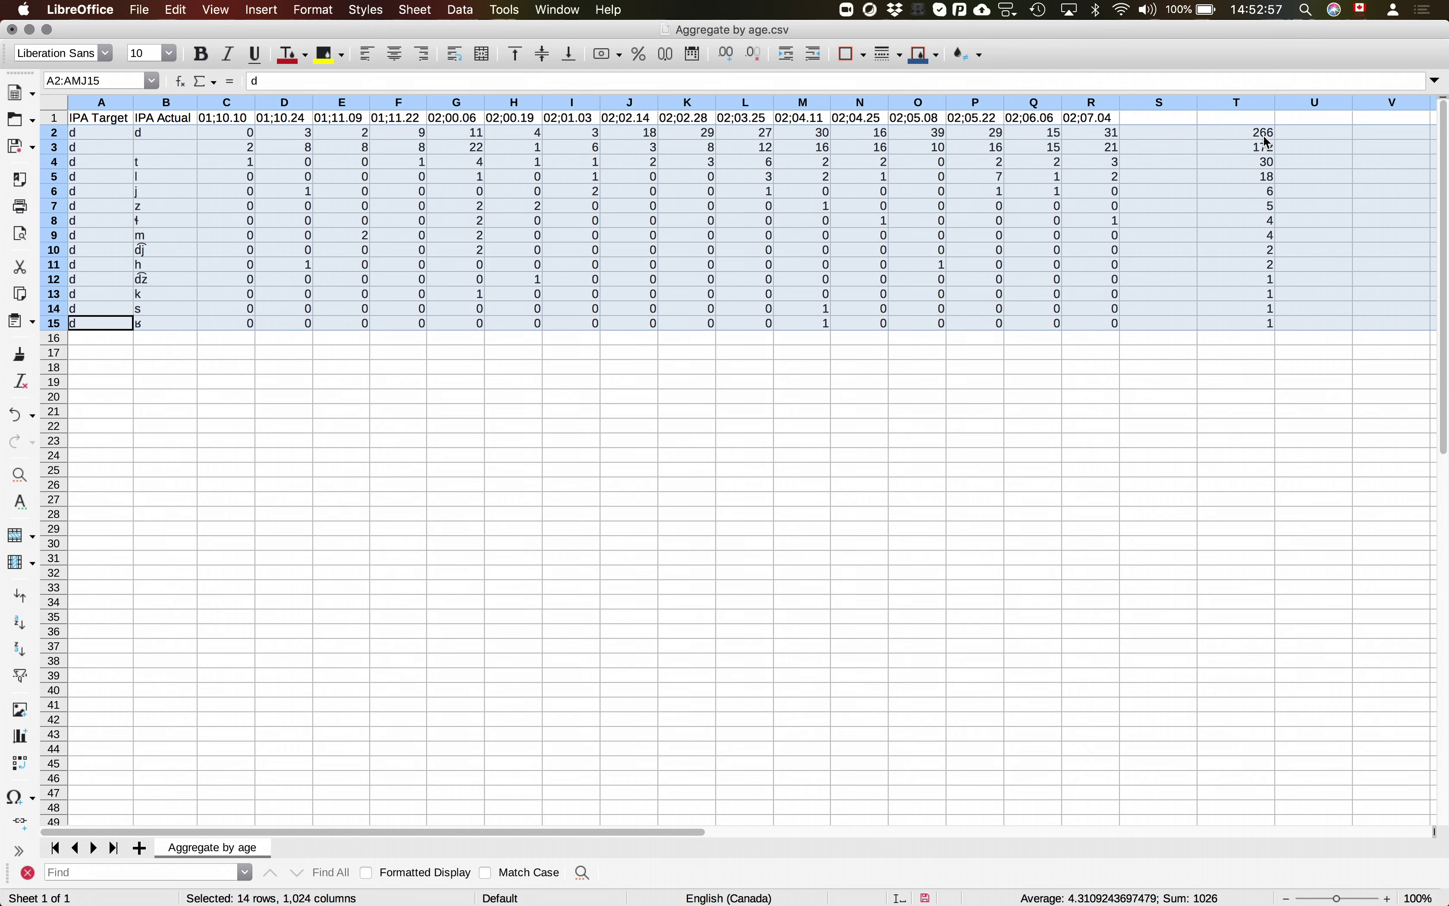
- Enter a SUM formula in cell U15 that totals all counts in the range C2:R15
click(1268, 138)
key(Right)
key(Down)
key(Down)
key(Down)
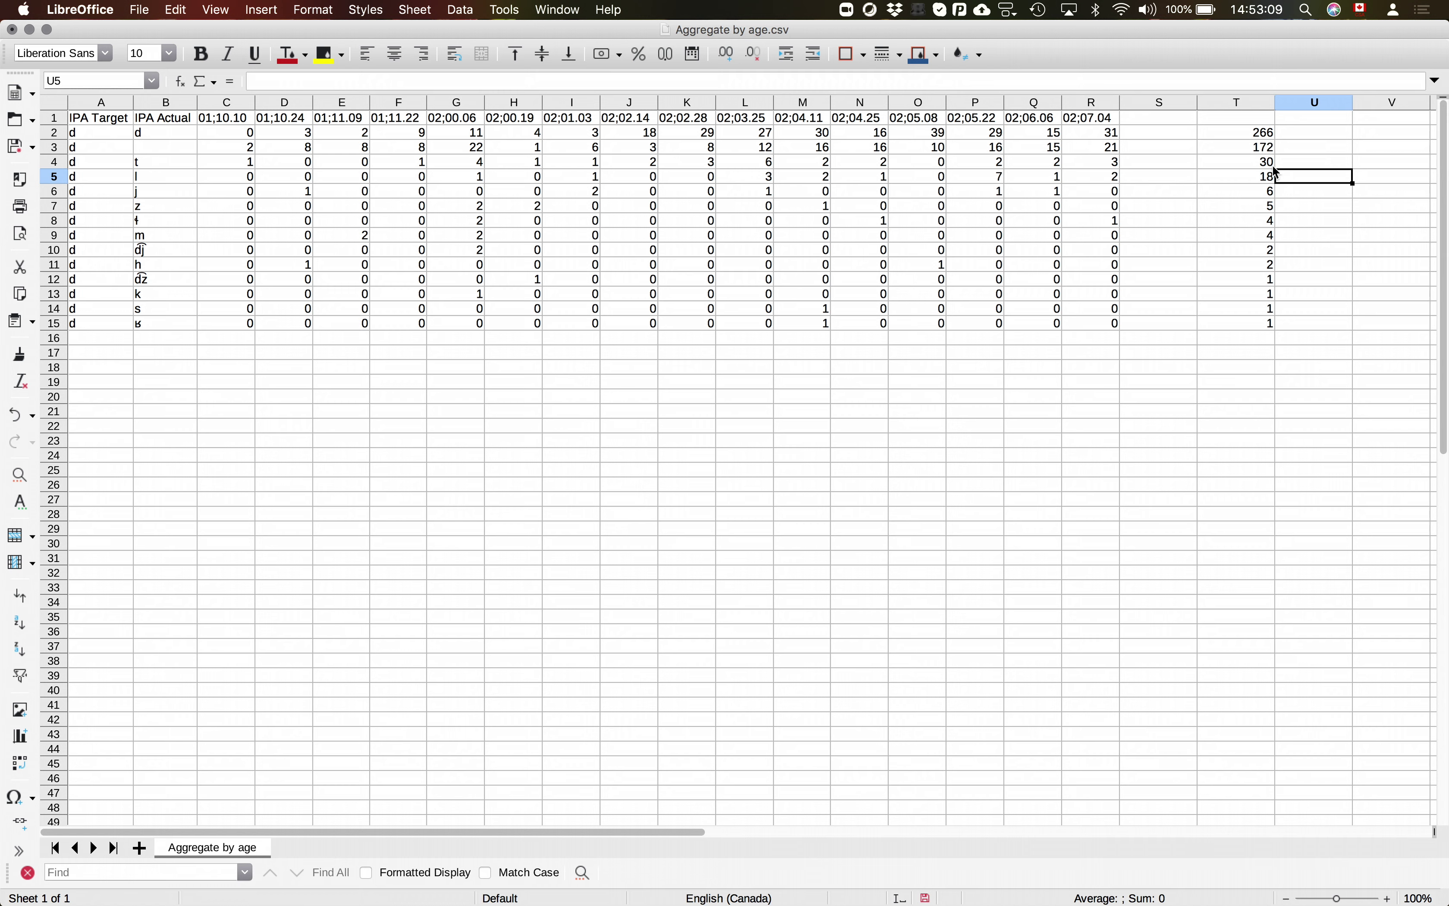
click(1310, 327)
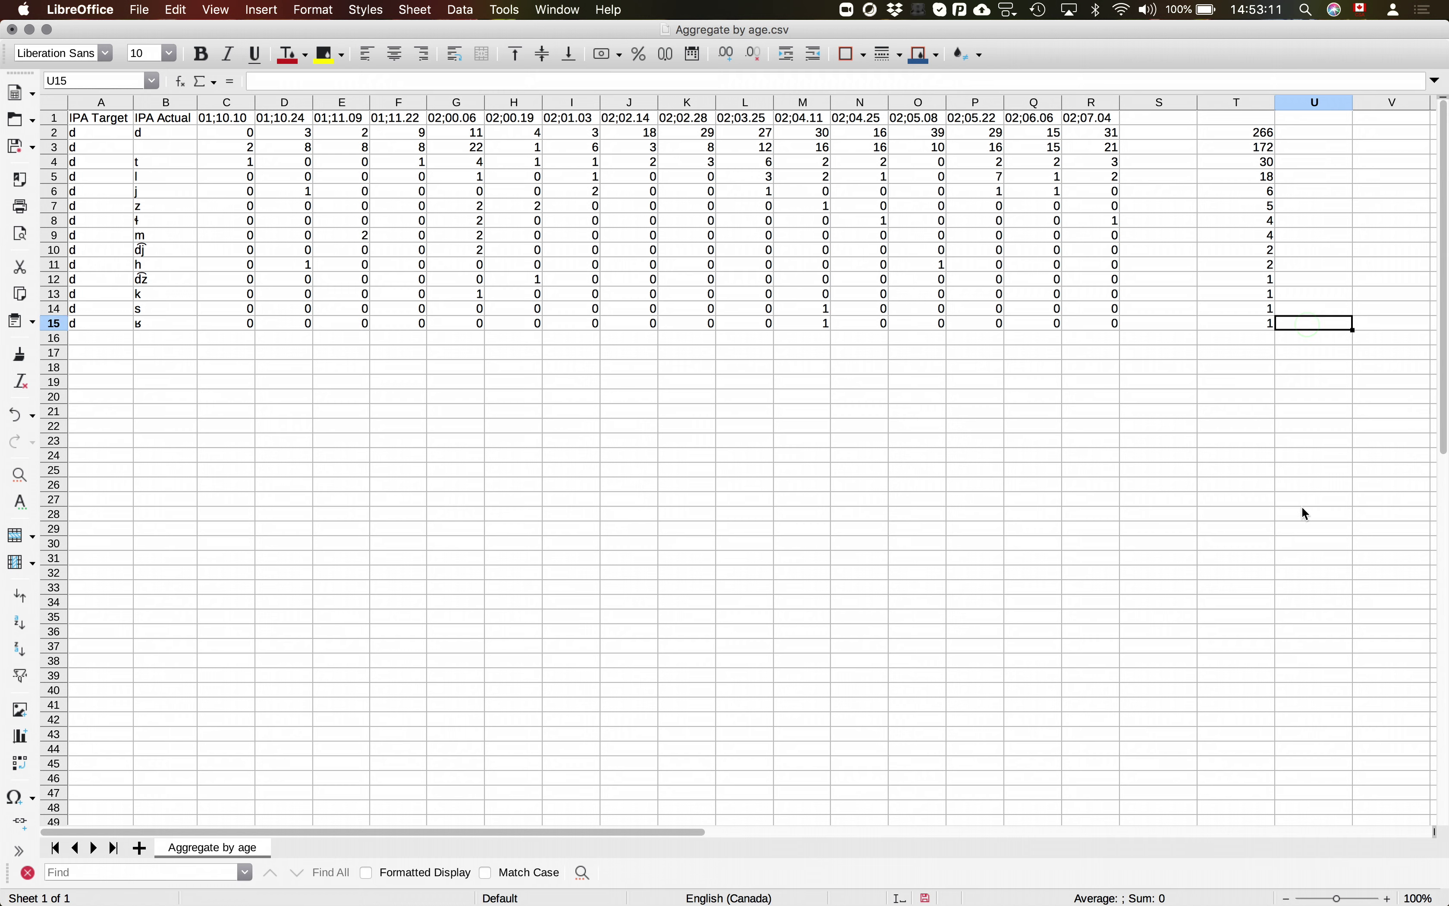
text(=sum()
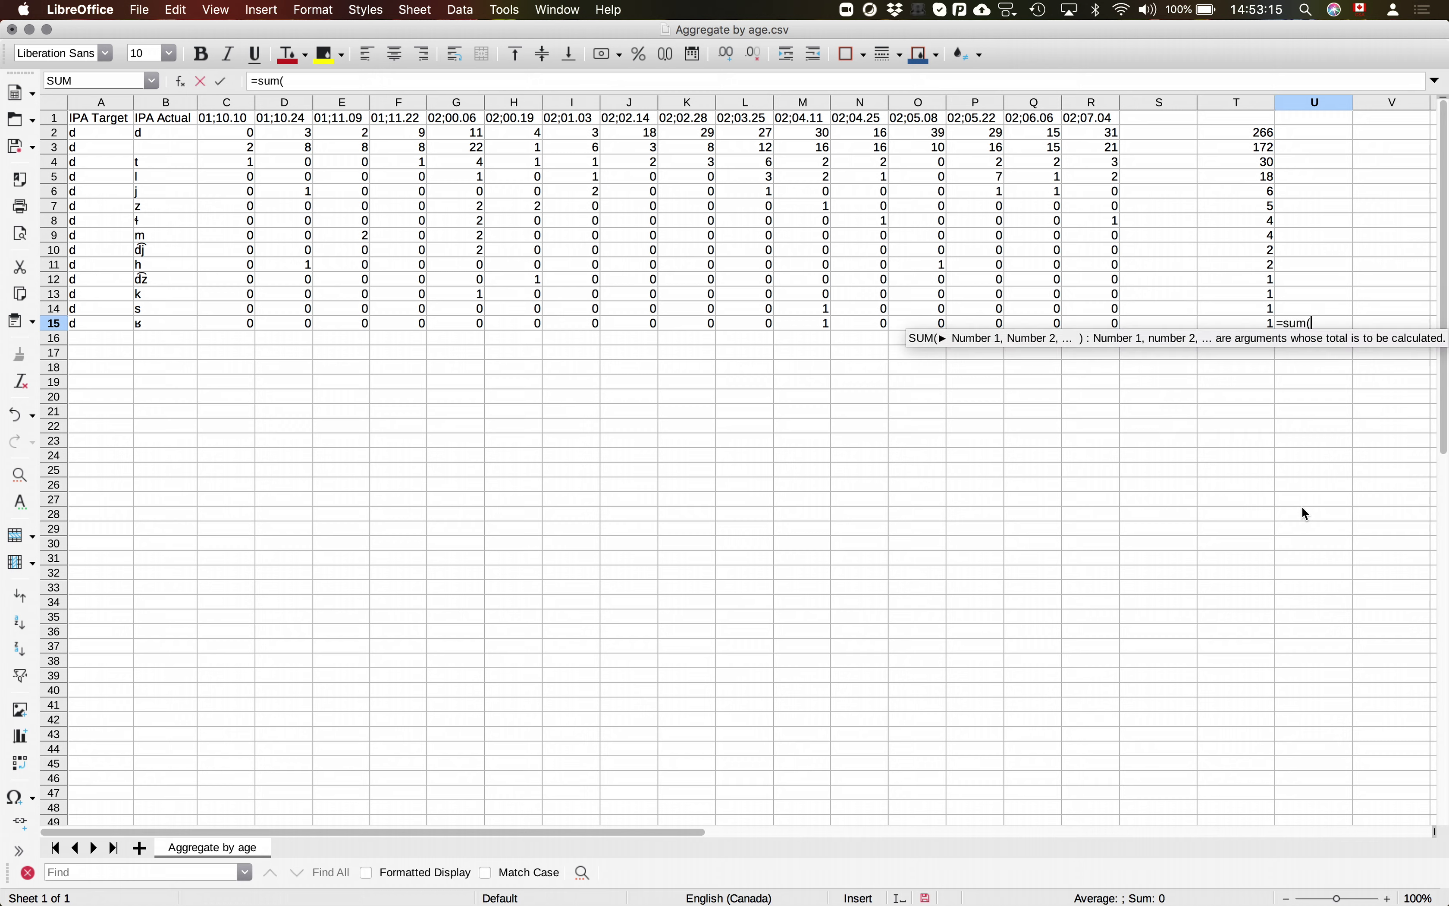
drag(239, 135, 1105, 330)
key(Return)
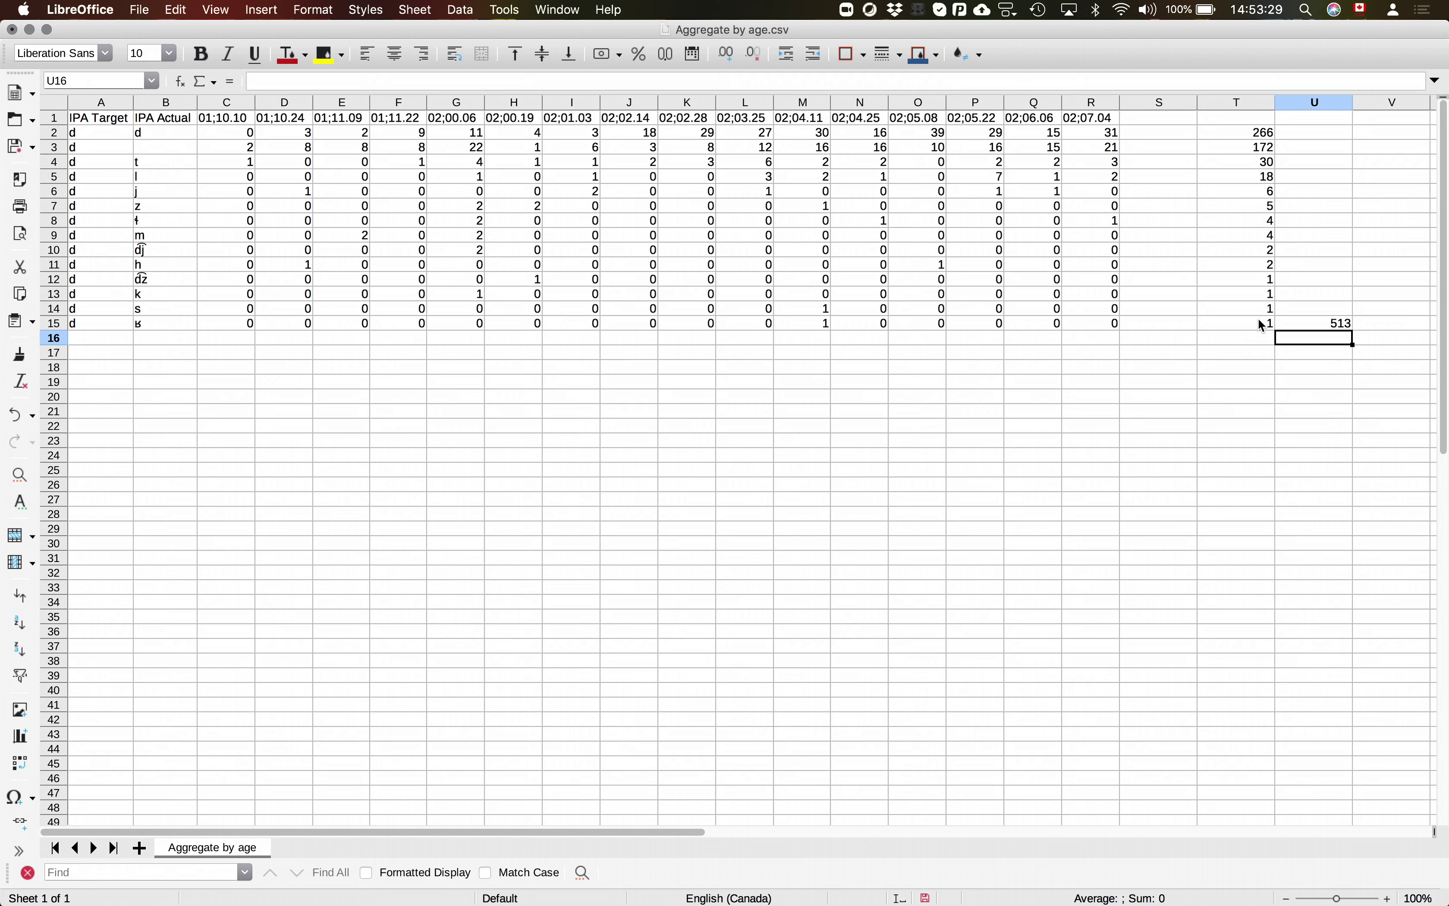
key(Up)
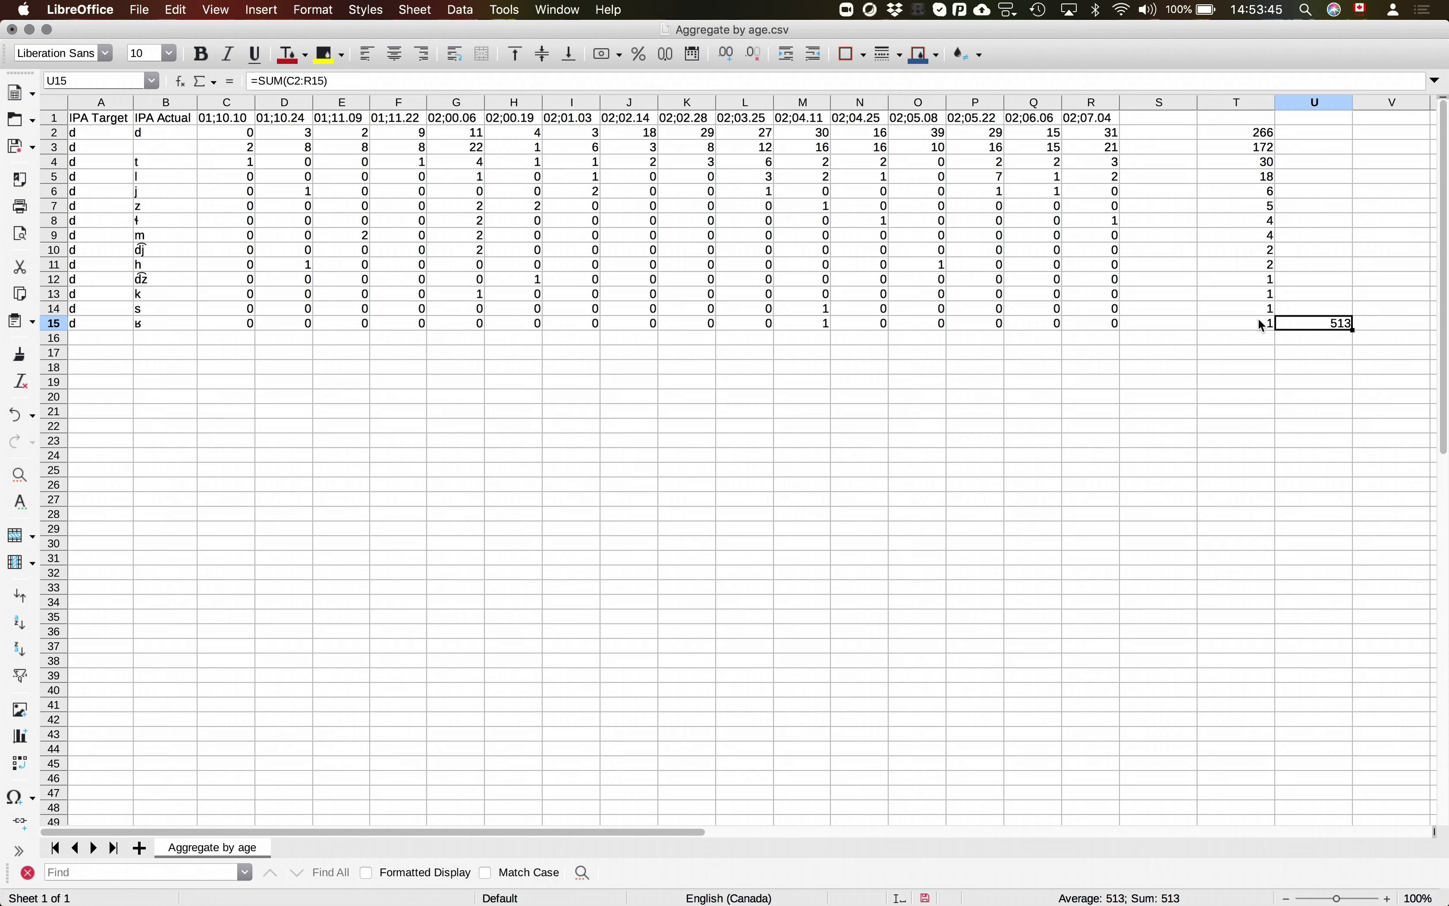
- Enter the category labels Accurate, Deletion, Devoicing and Other in cells B19 to B22
click(160, 381)
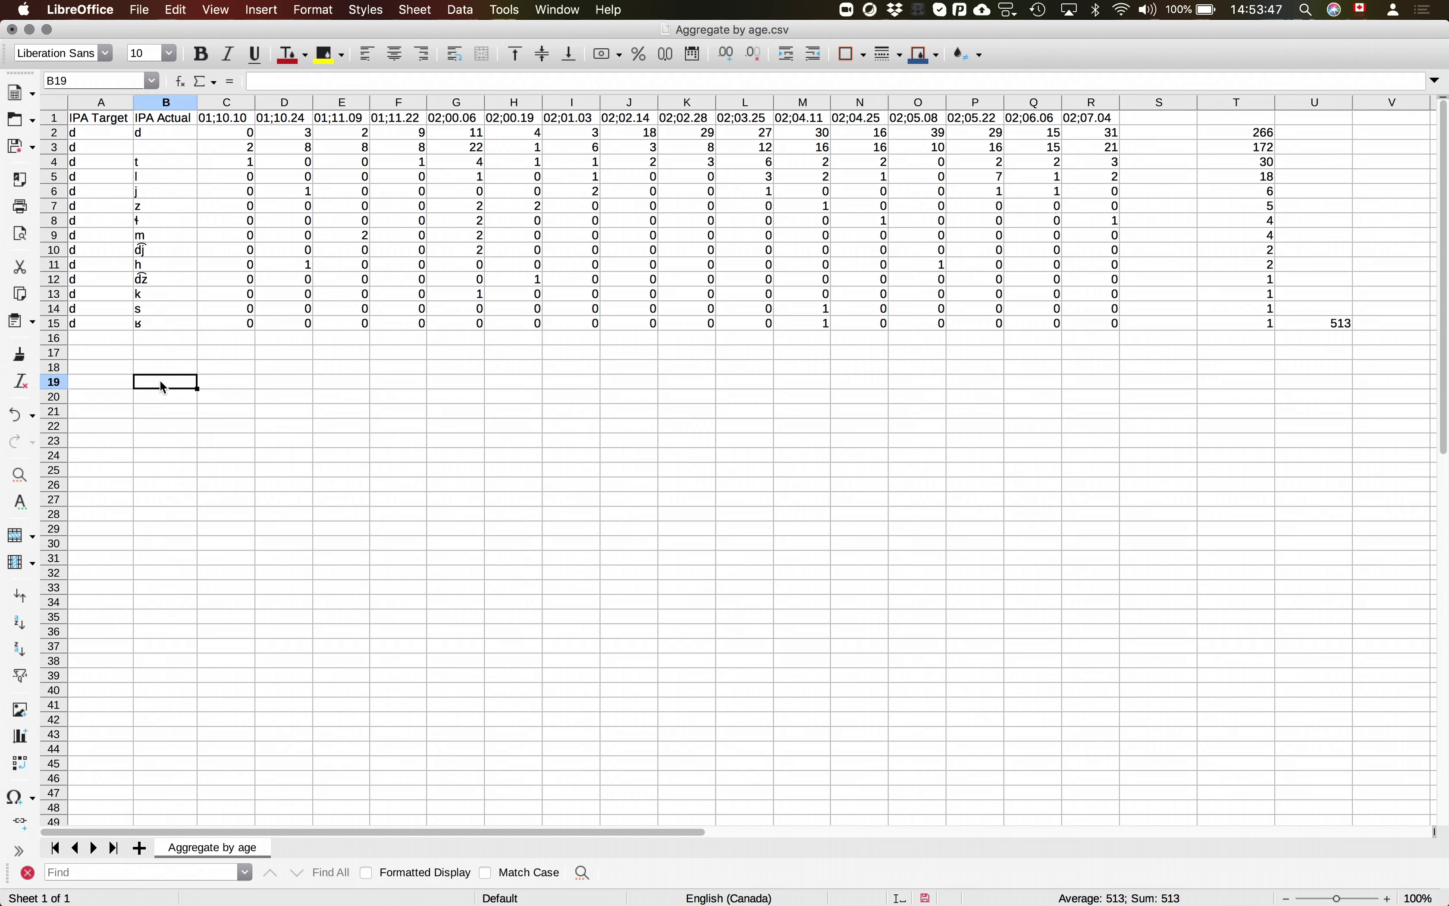
text(Accur)
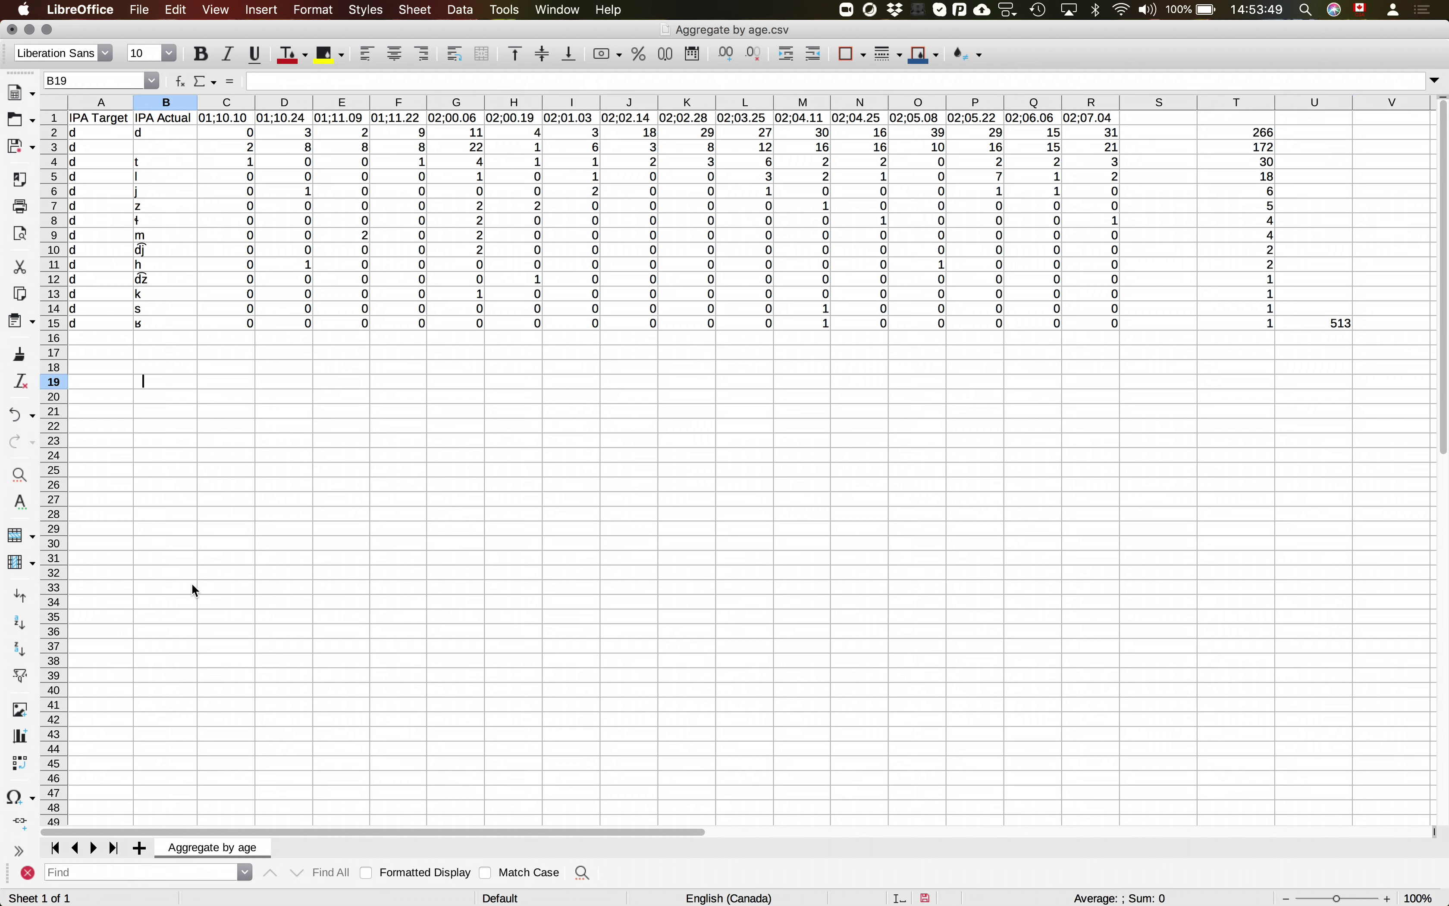
text(ate)
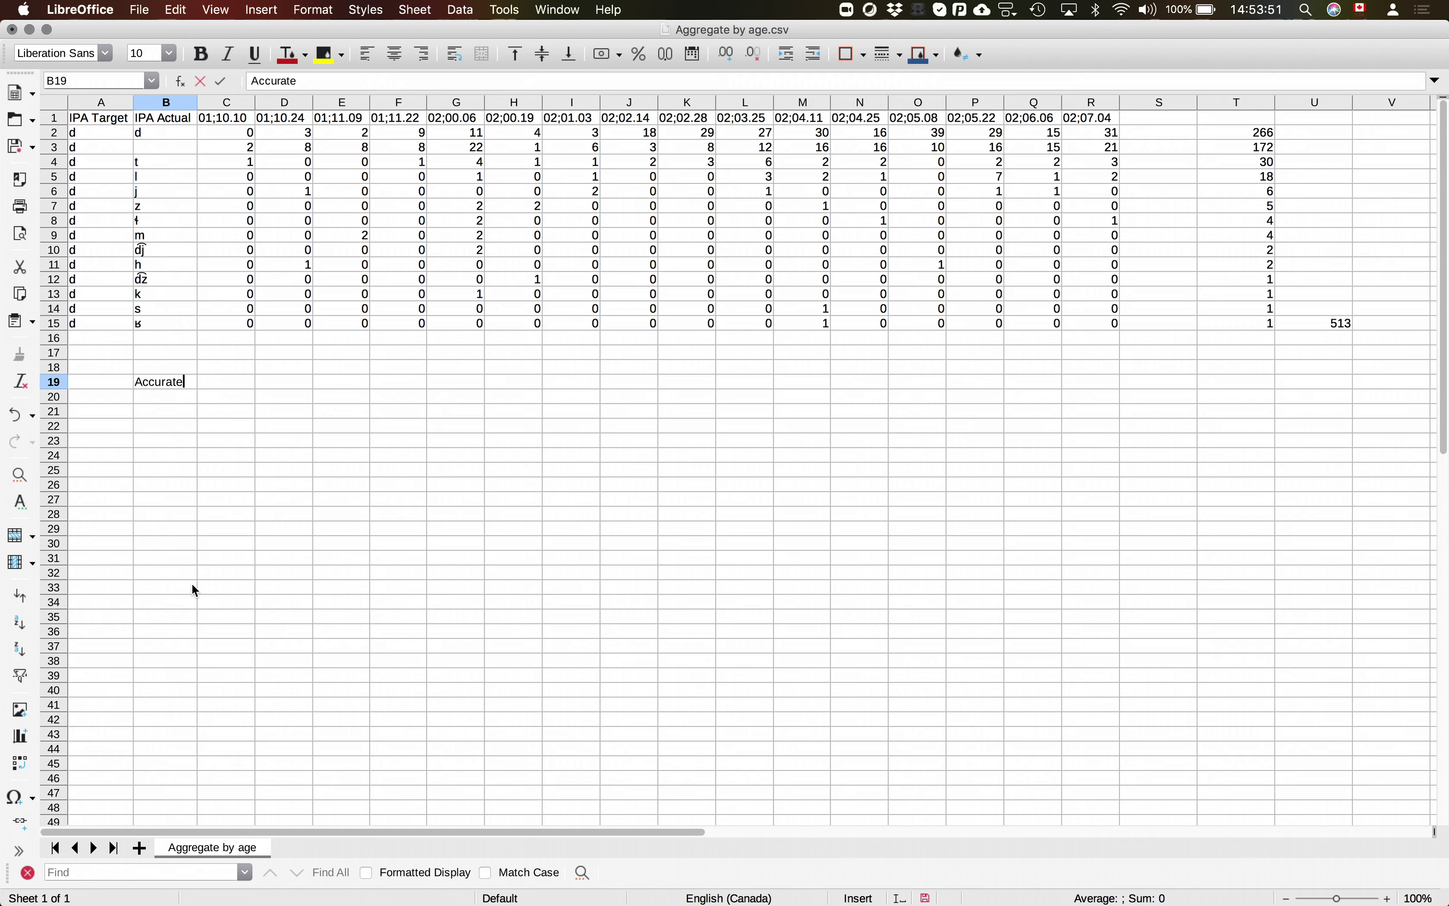
key(Return)
text(Deletion)
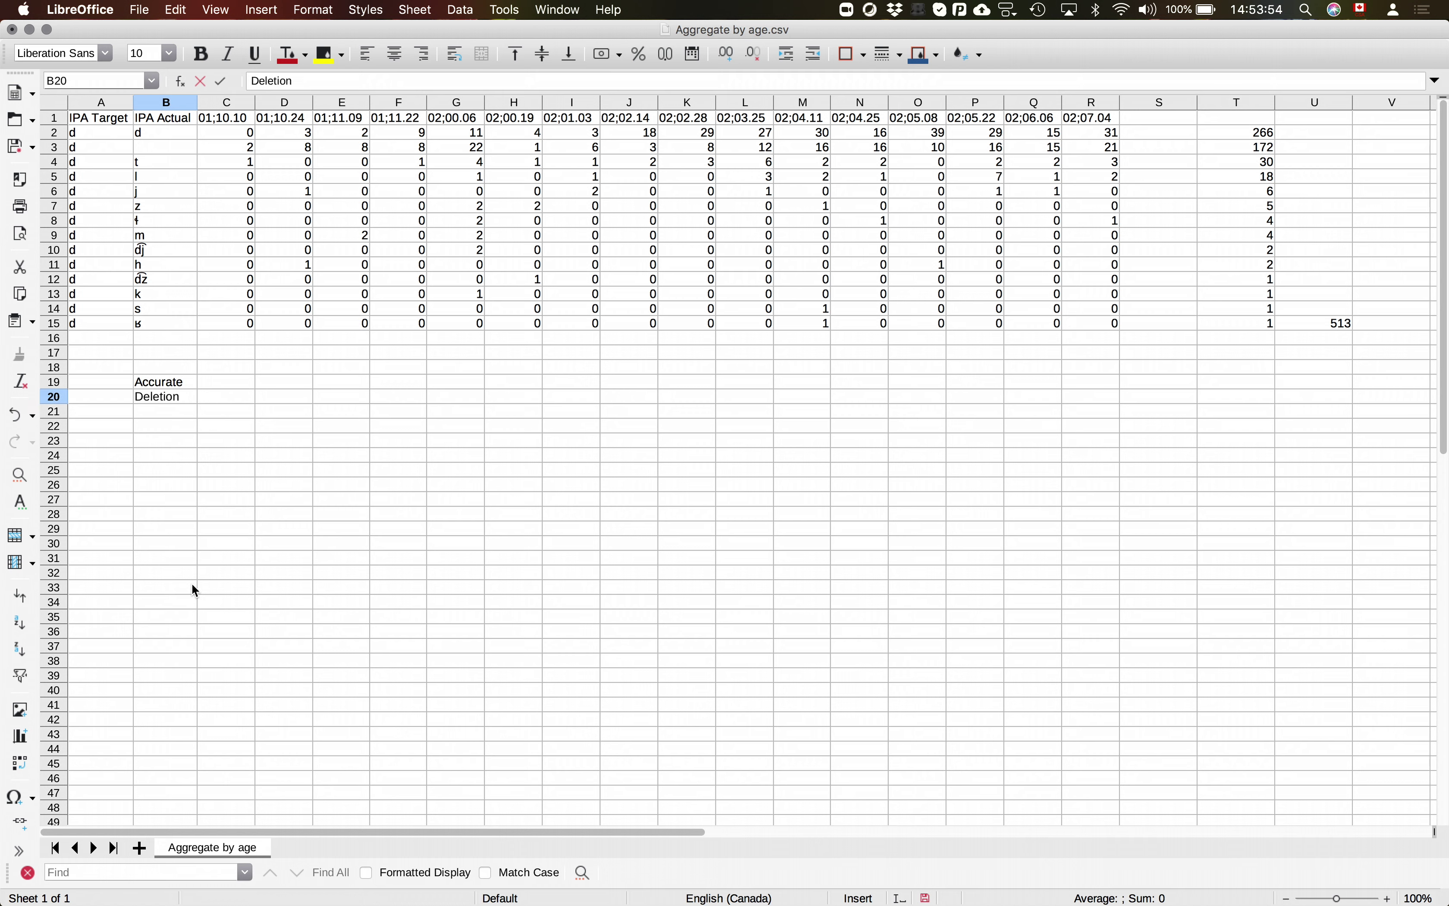
key(Return)
text(Devoicing)
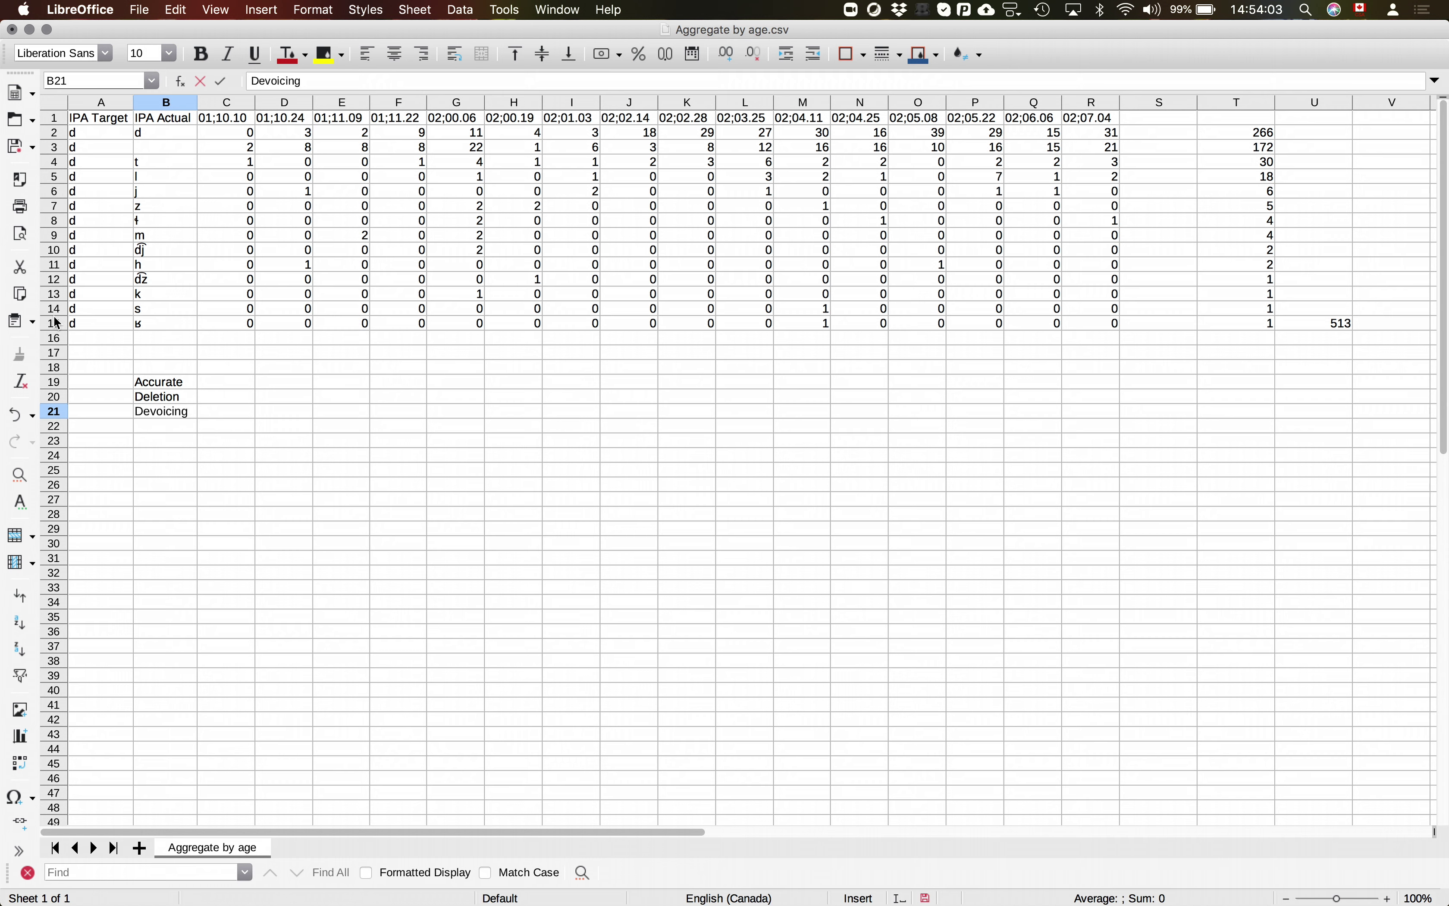
key(Return)
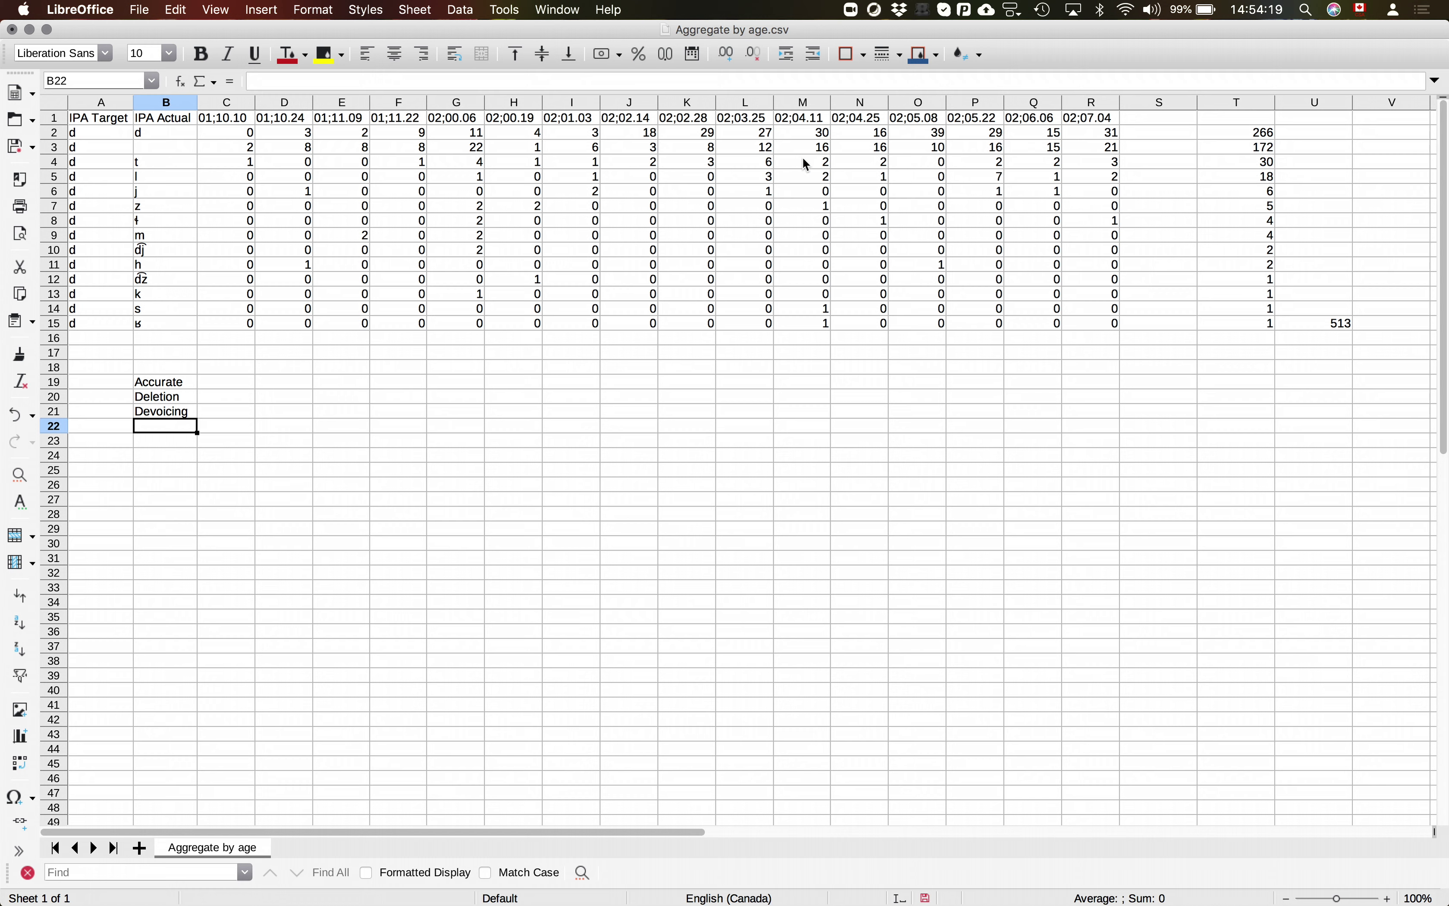
drag(765, 180, 1120, 179)
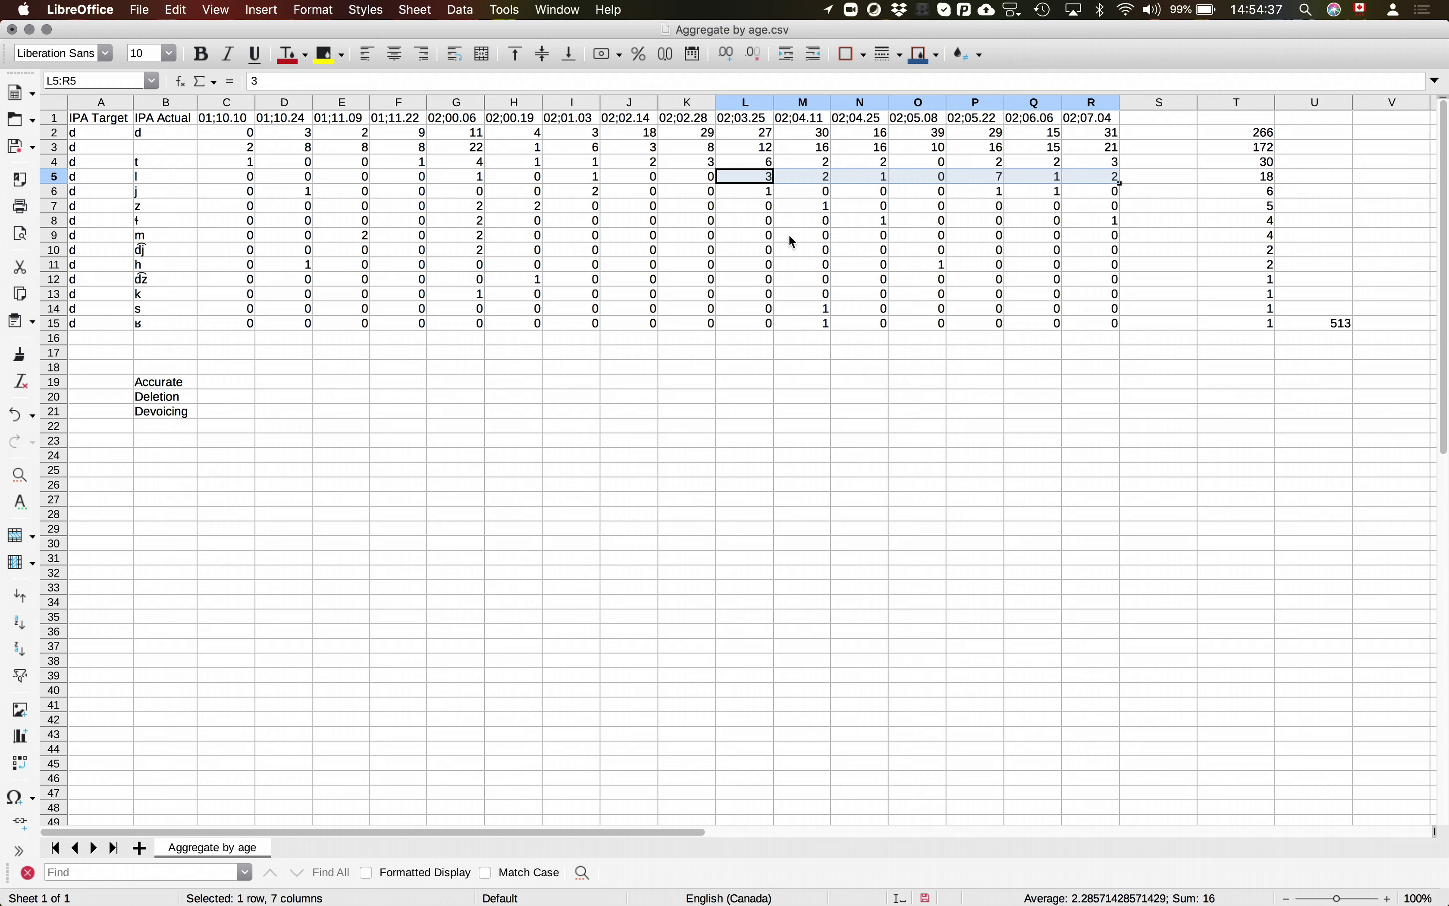
click(171, 424)
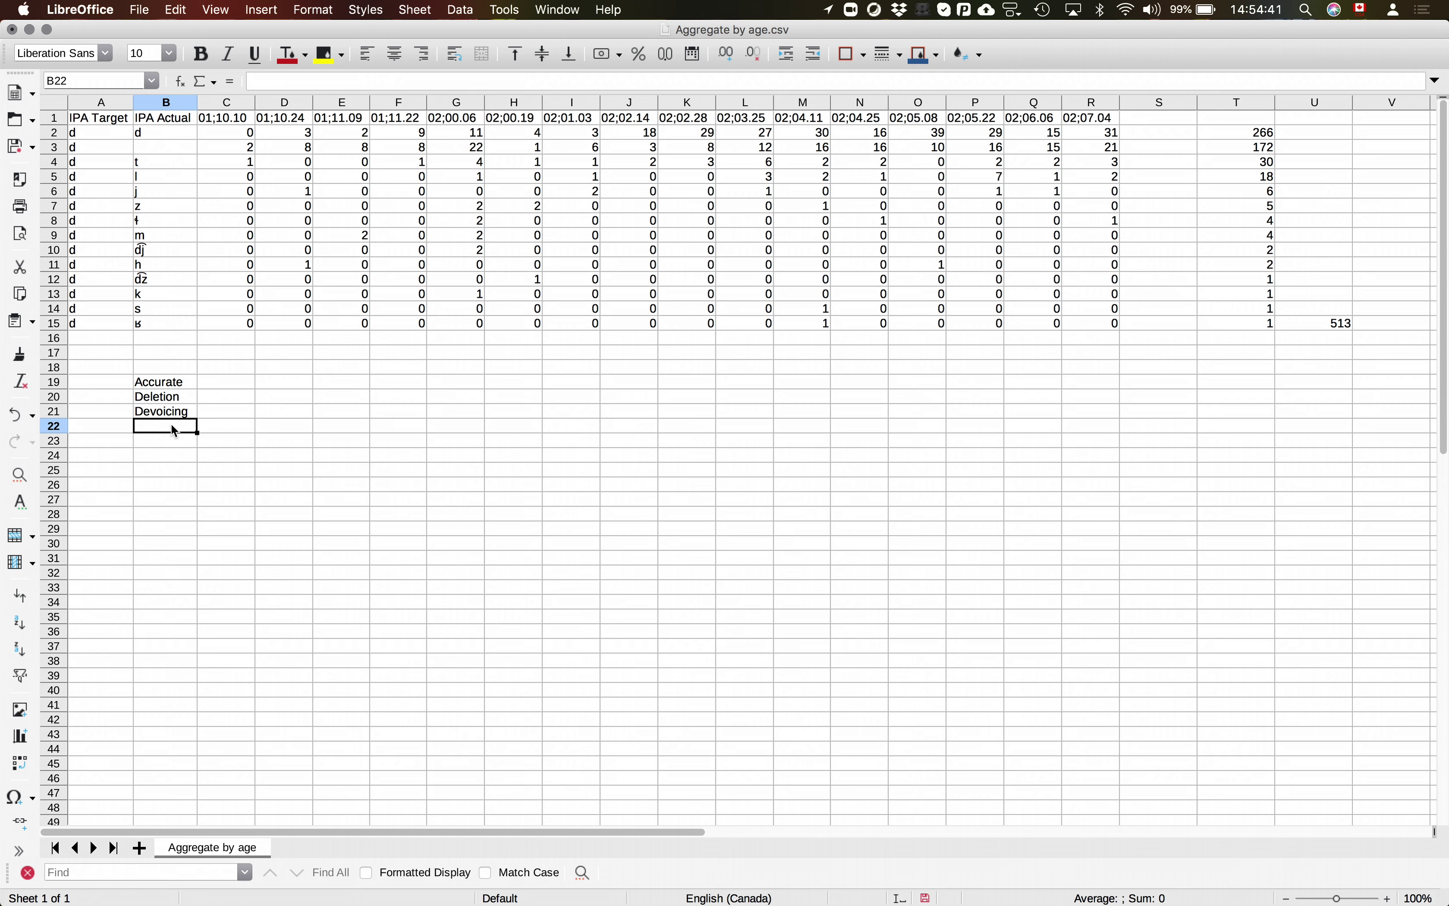
text(Other)
drag(174, 386, 174, 430)
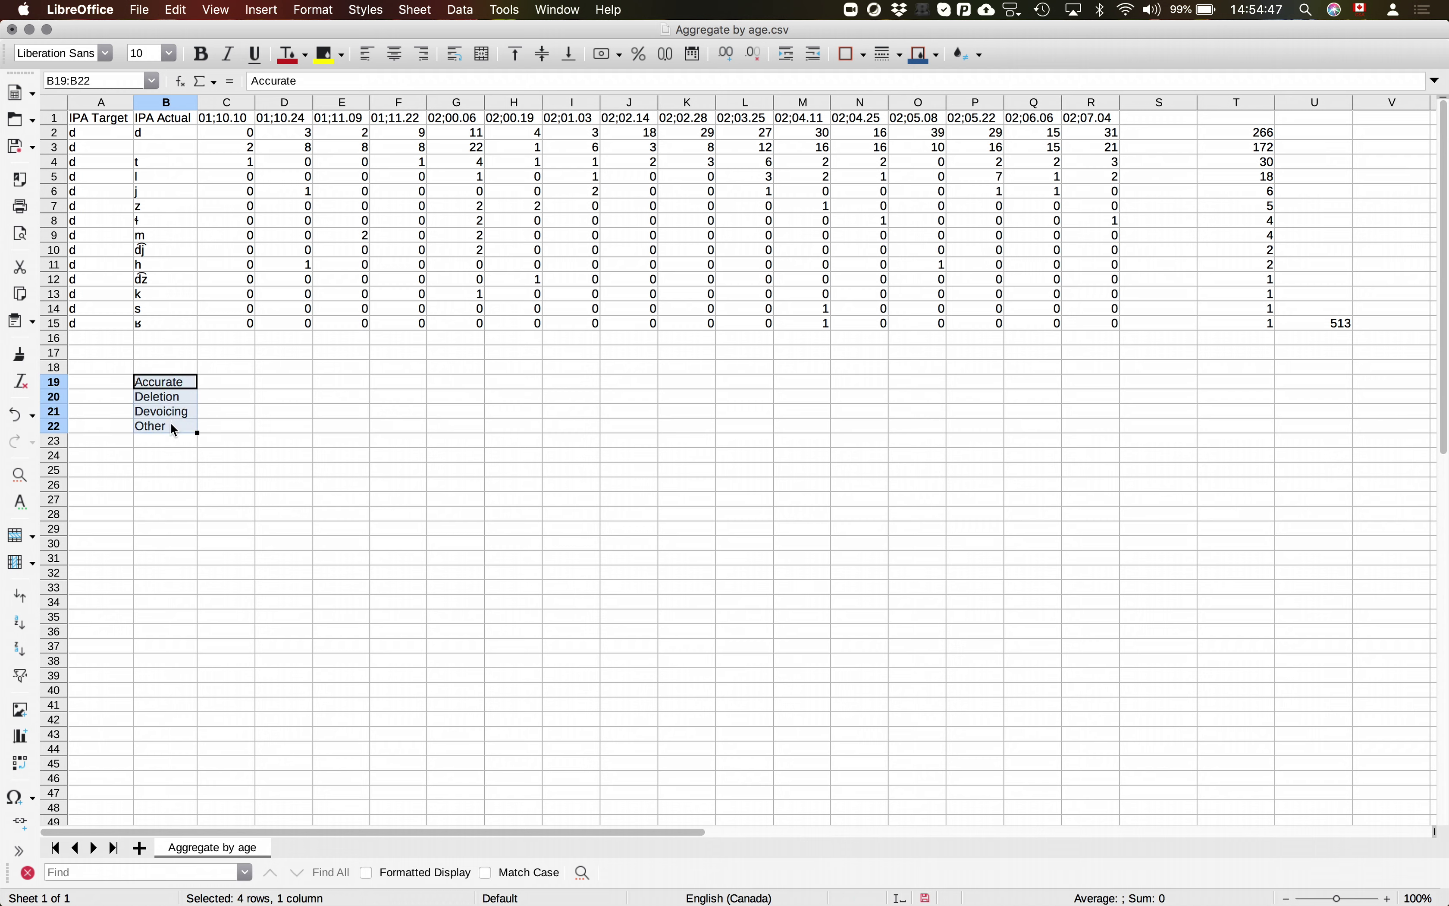
- Copy the age headers from C1:R1 into row 18, starting at cell C18, above the category labels
click(237, 117)
shift+click(1090, 114)
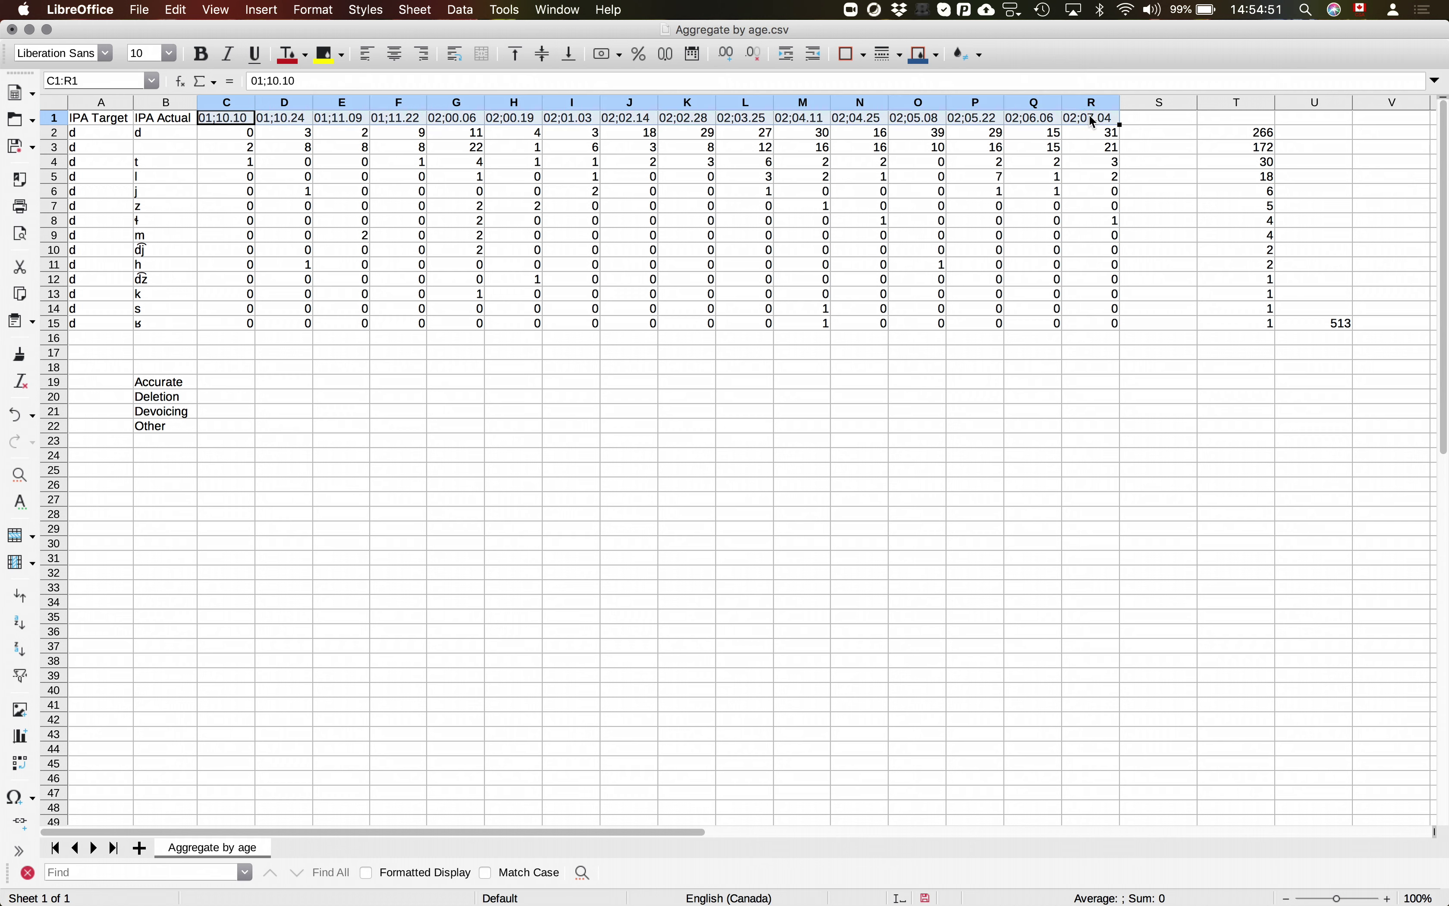
key(super+c)
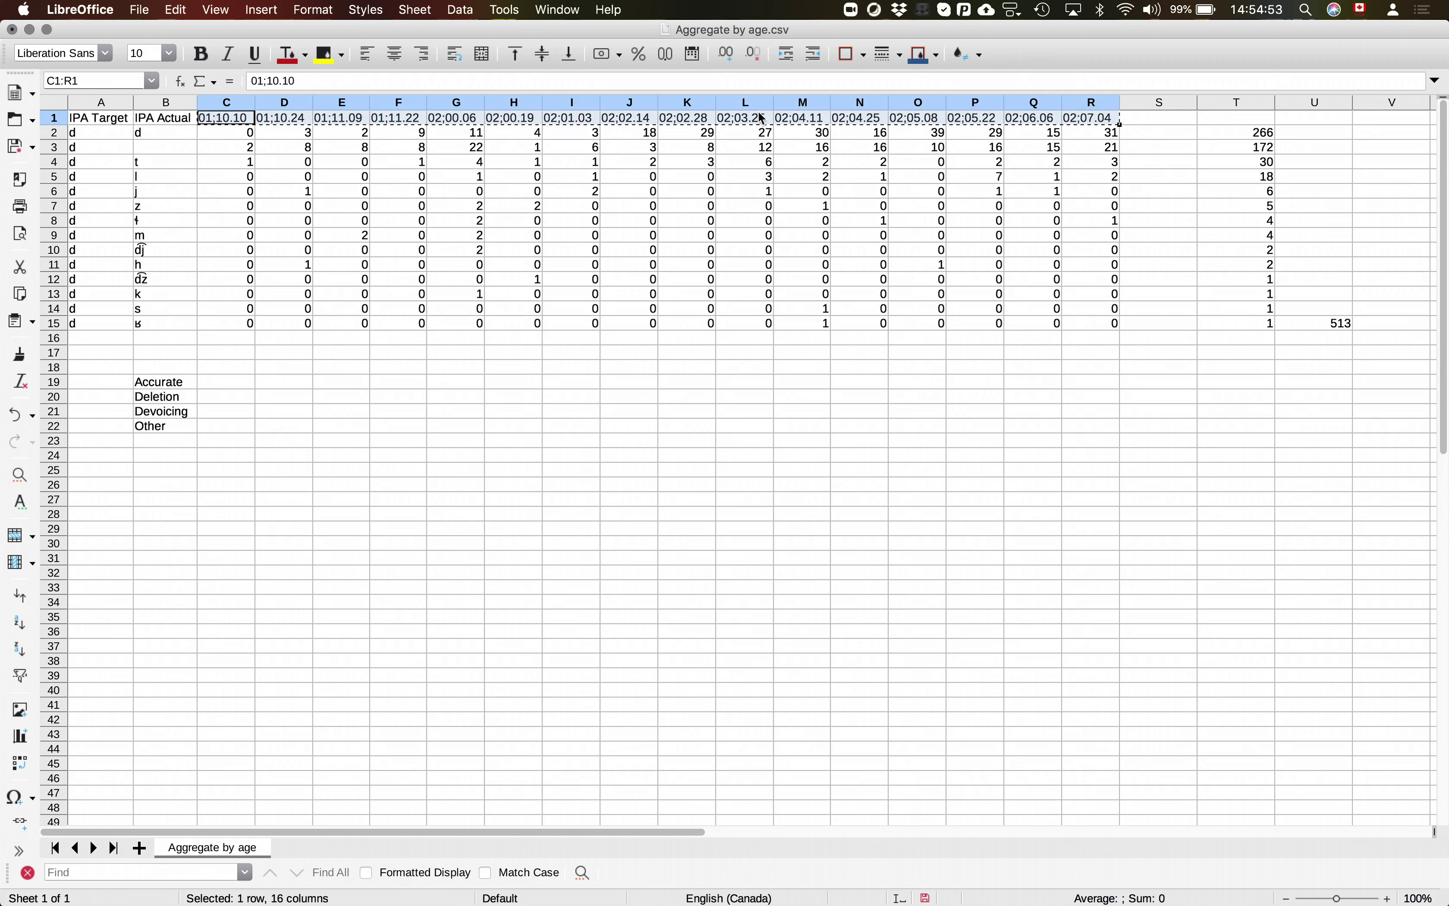
click(222, 371)
key(super+v)
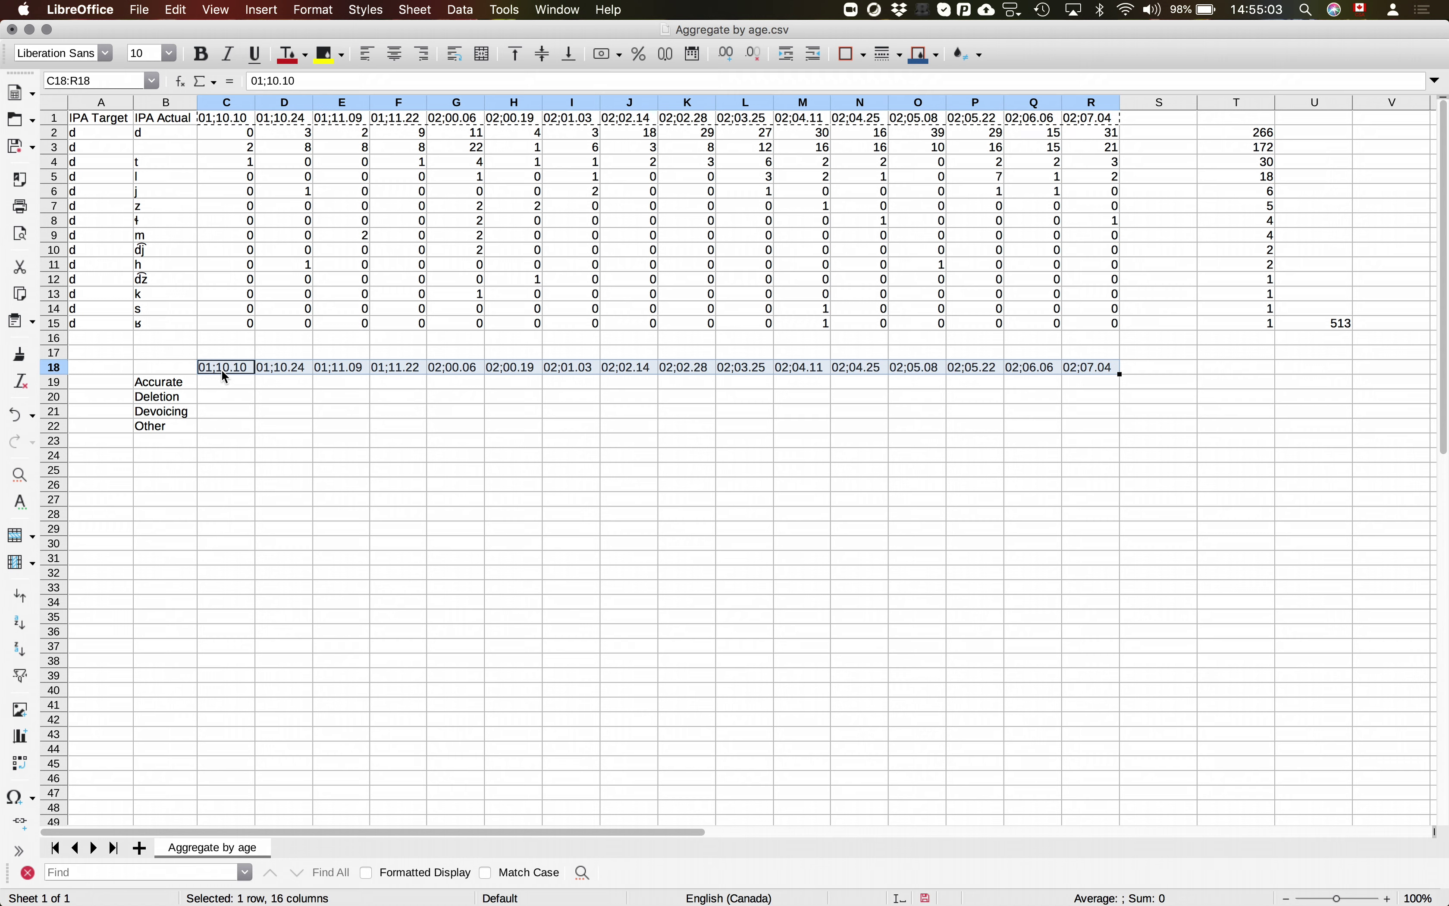
- Examine the copied age headers along row 18
key(Right)
key(Right)
key(Right)
key(Right)
key(Right)
key(Right)
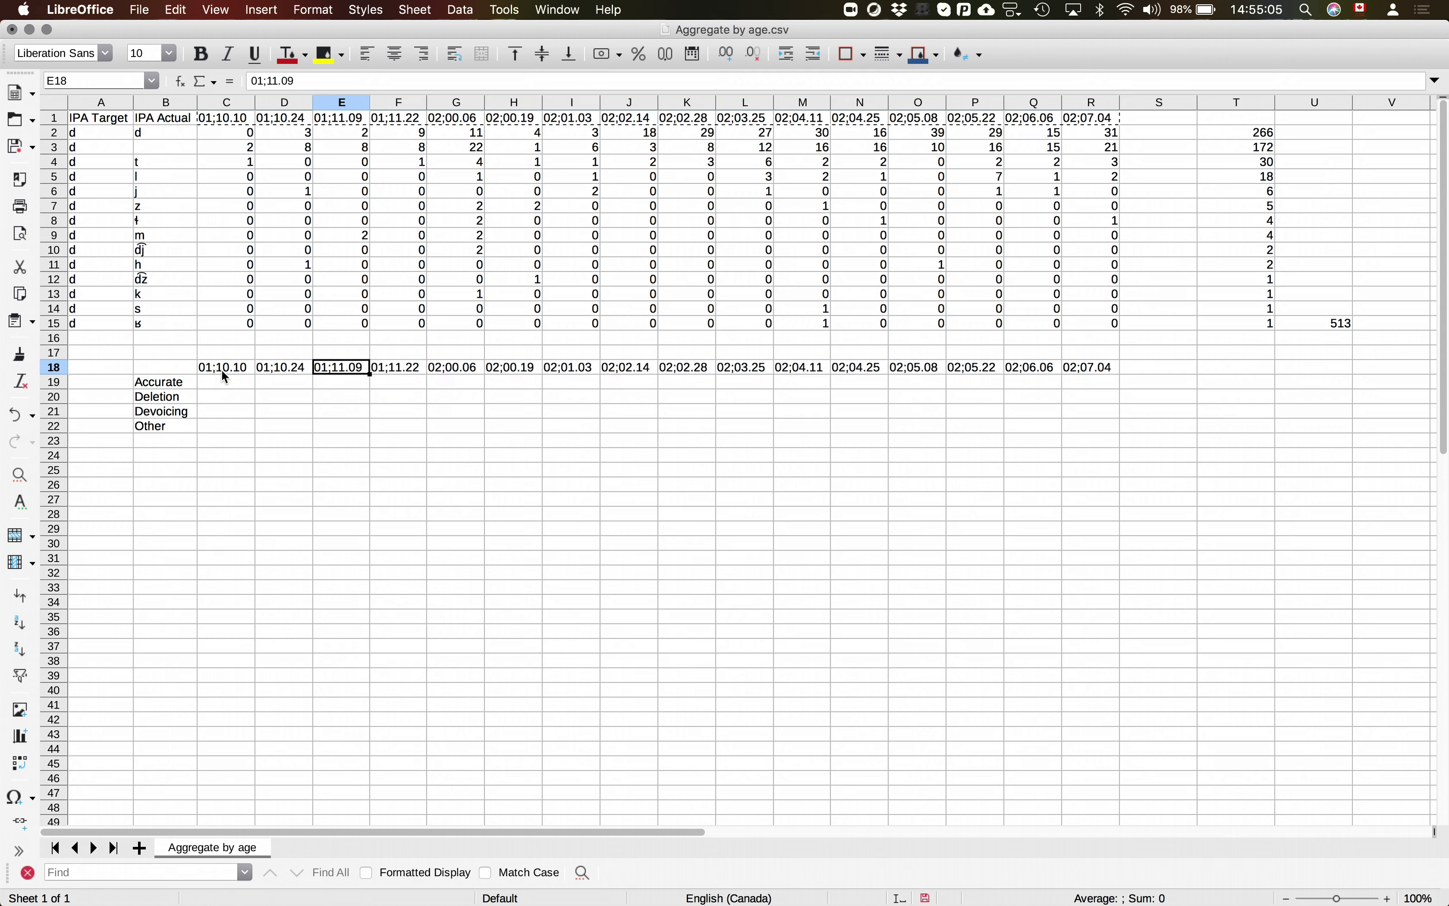
key(Right)
key(Right)
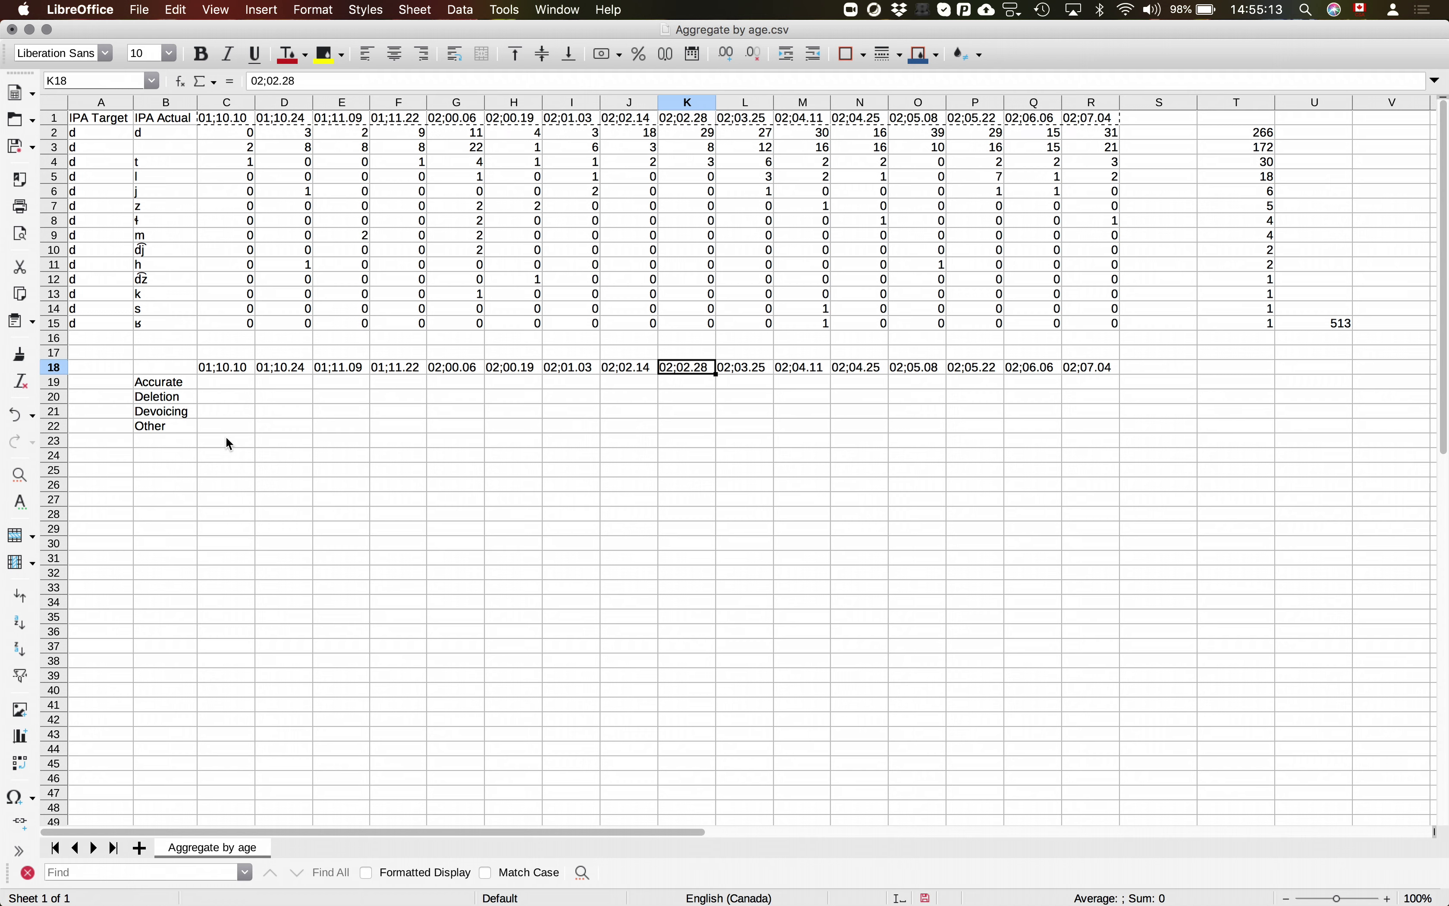
- Enter the formulas =C2, =C3 and =C4 in cells C19, C20 and C21 for the Accurate, Deletion and Devoicing counts
click(230, 383)
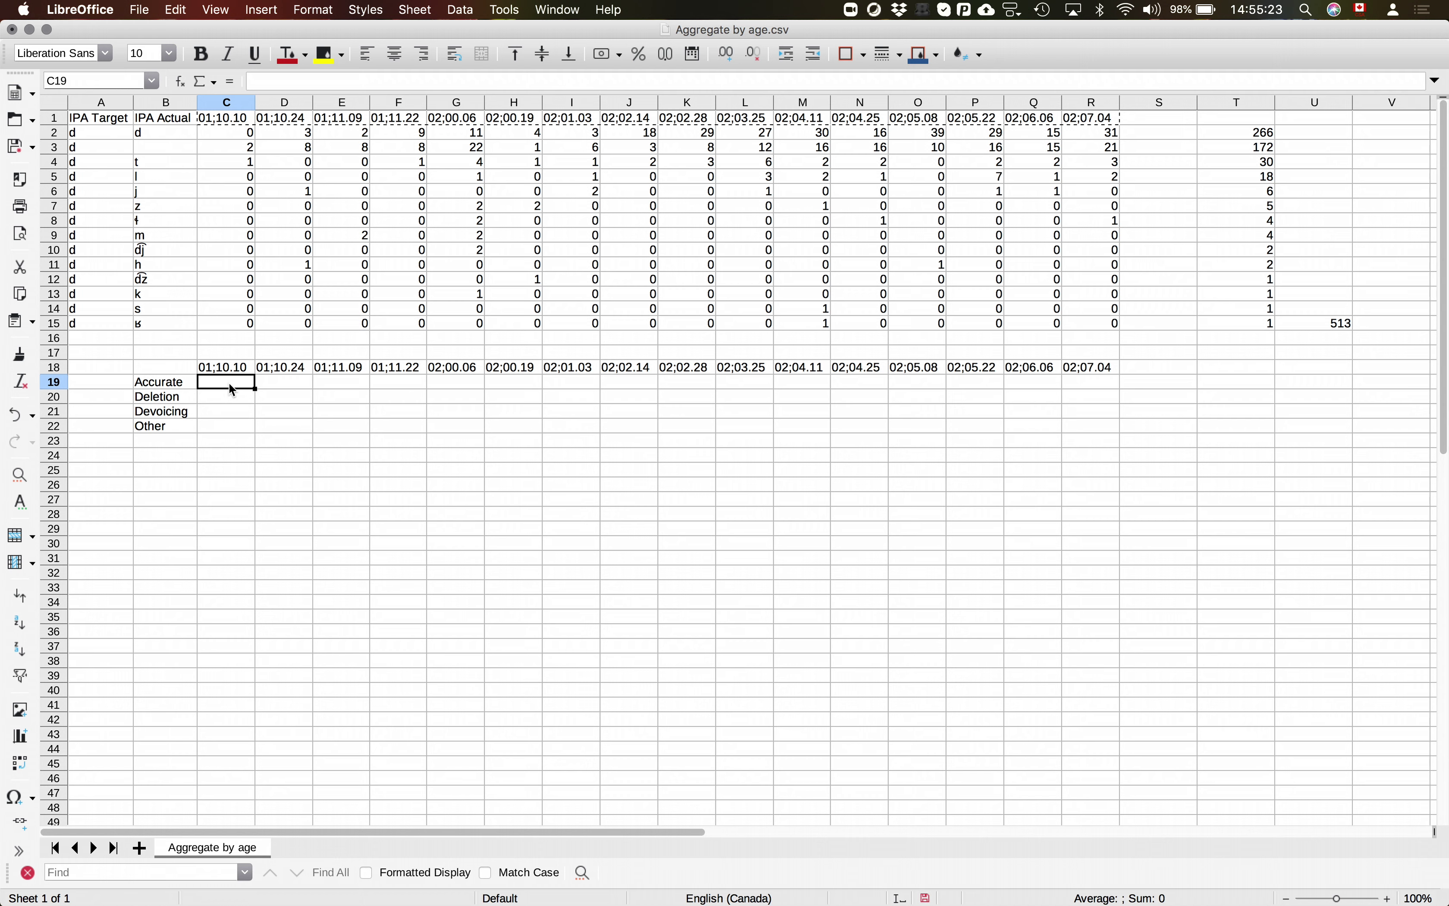
text(=)
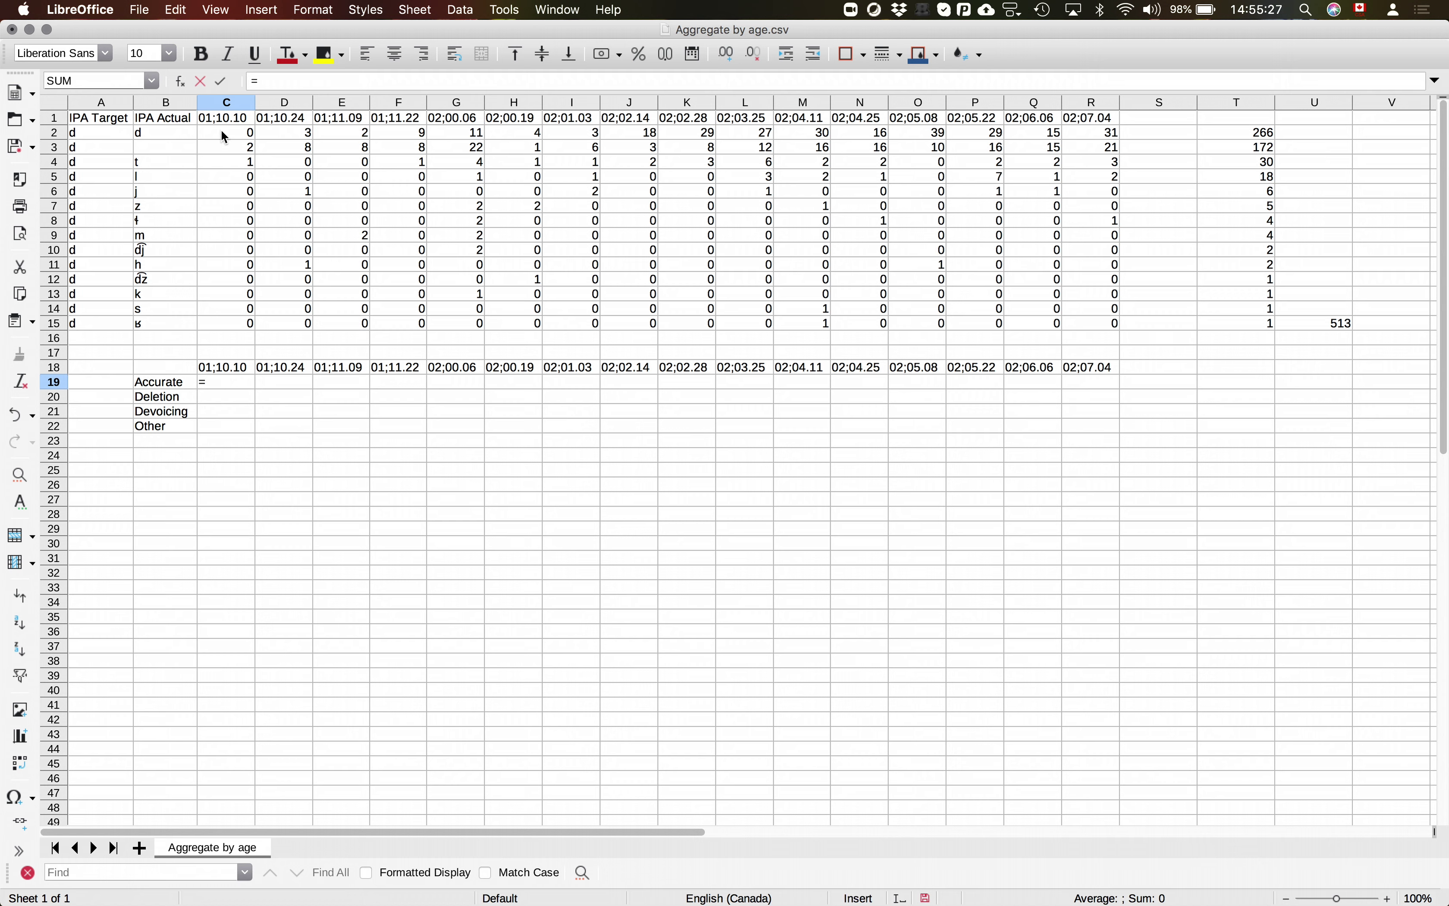
click(222, 132)
key(Return)
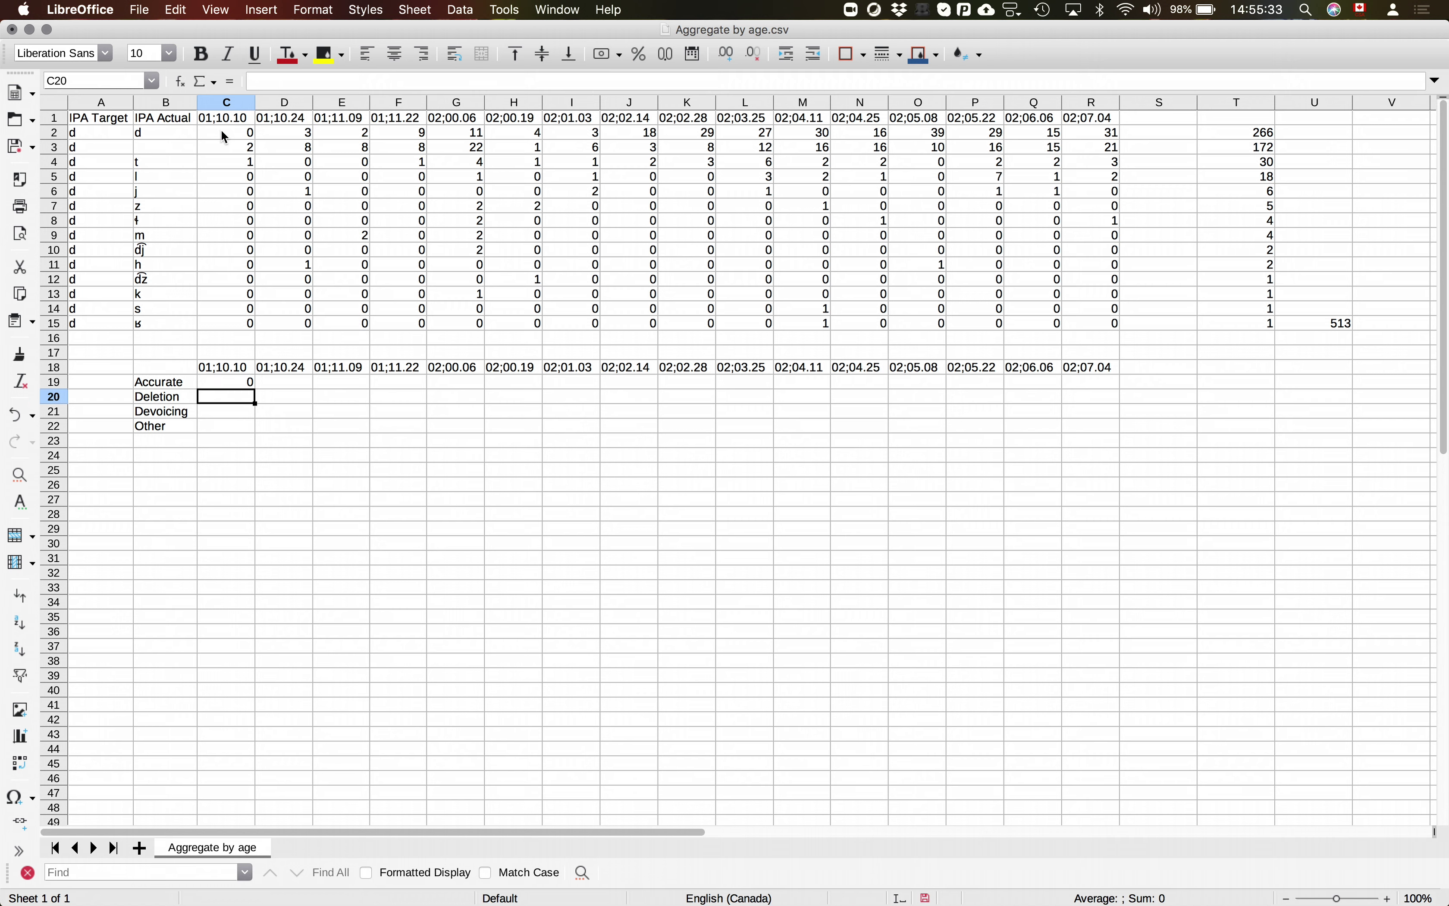
text(=)
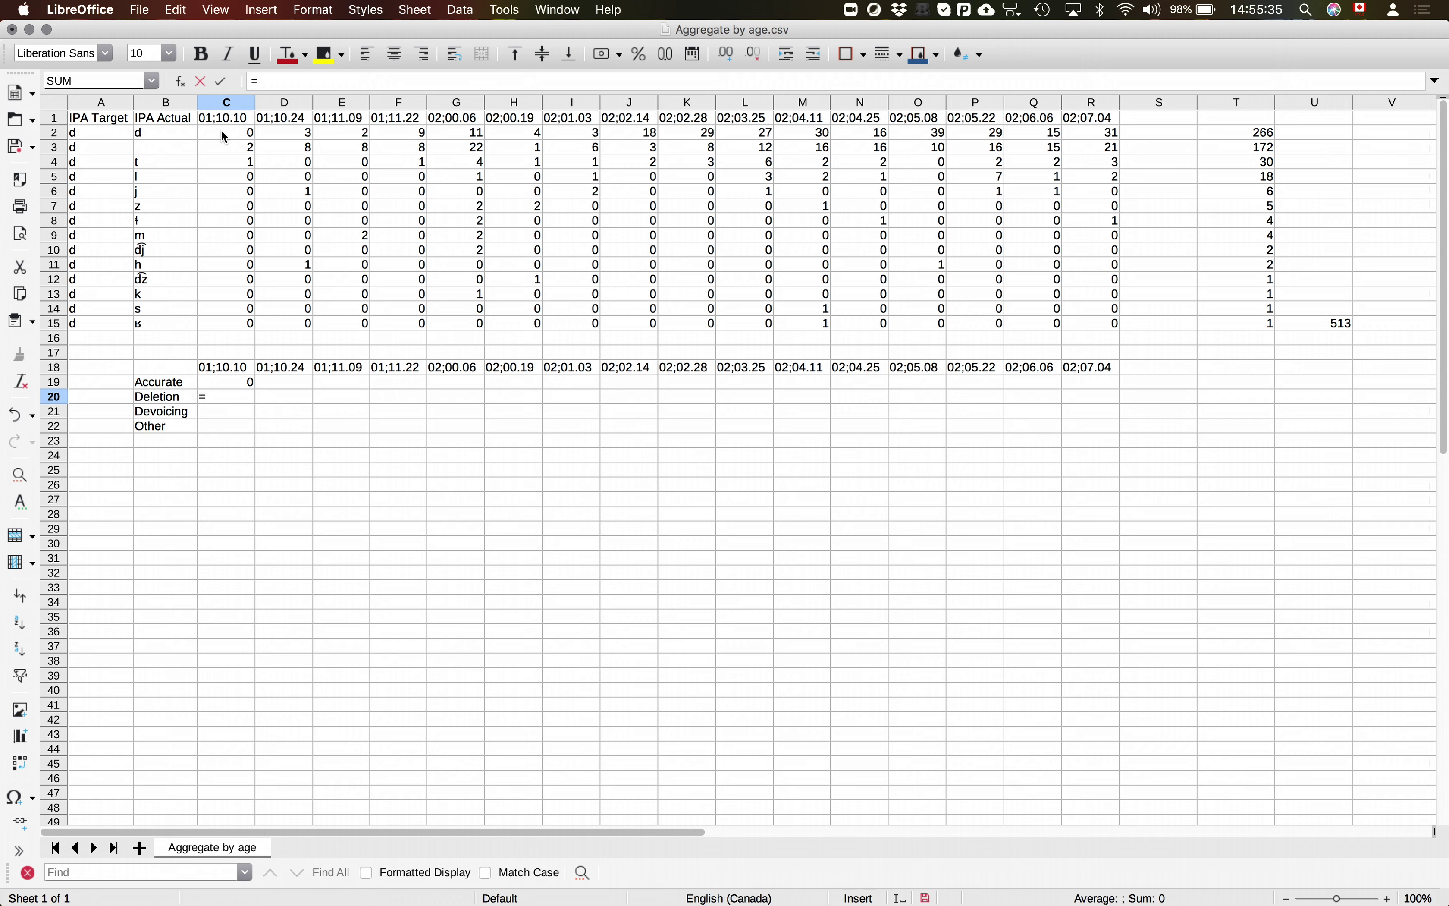
click(220, 149)
key(Return)
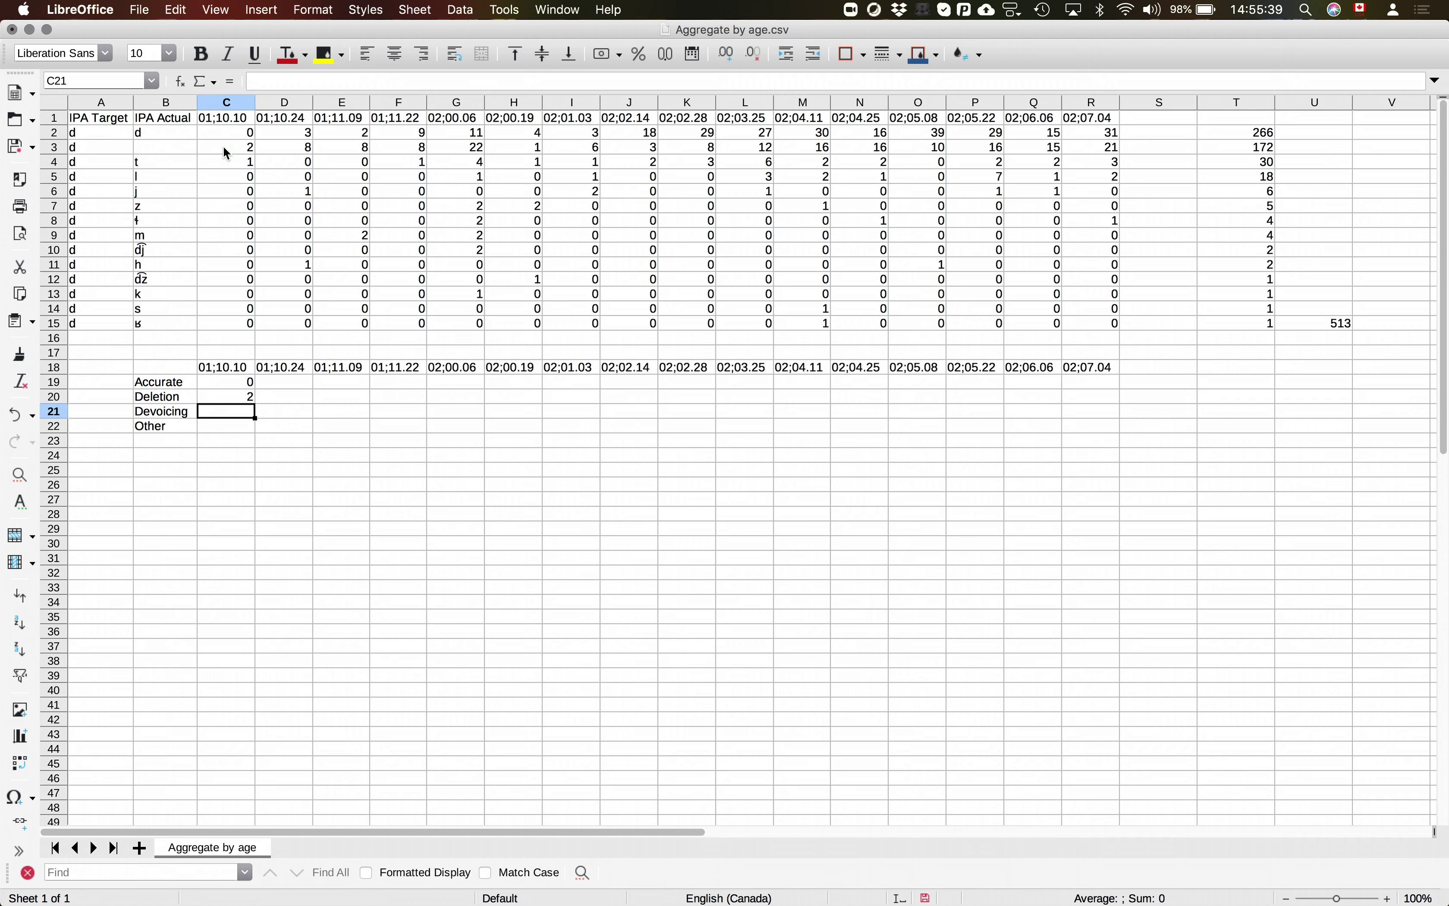
text(=)
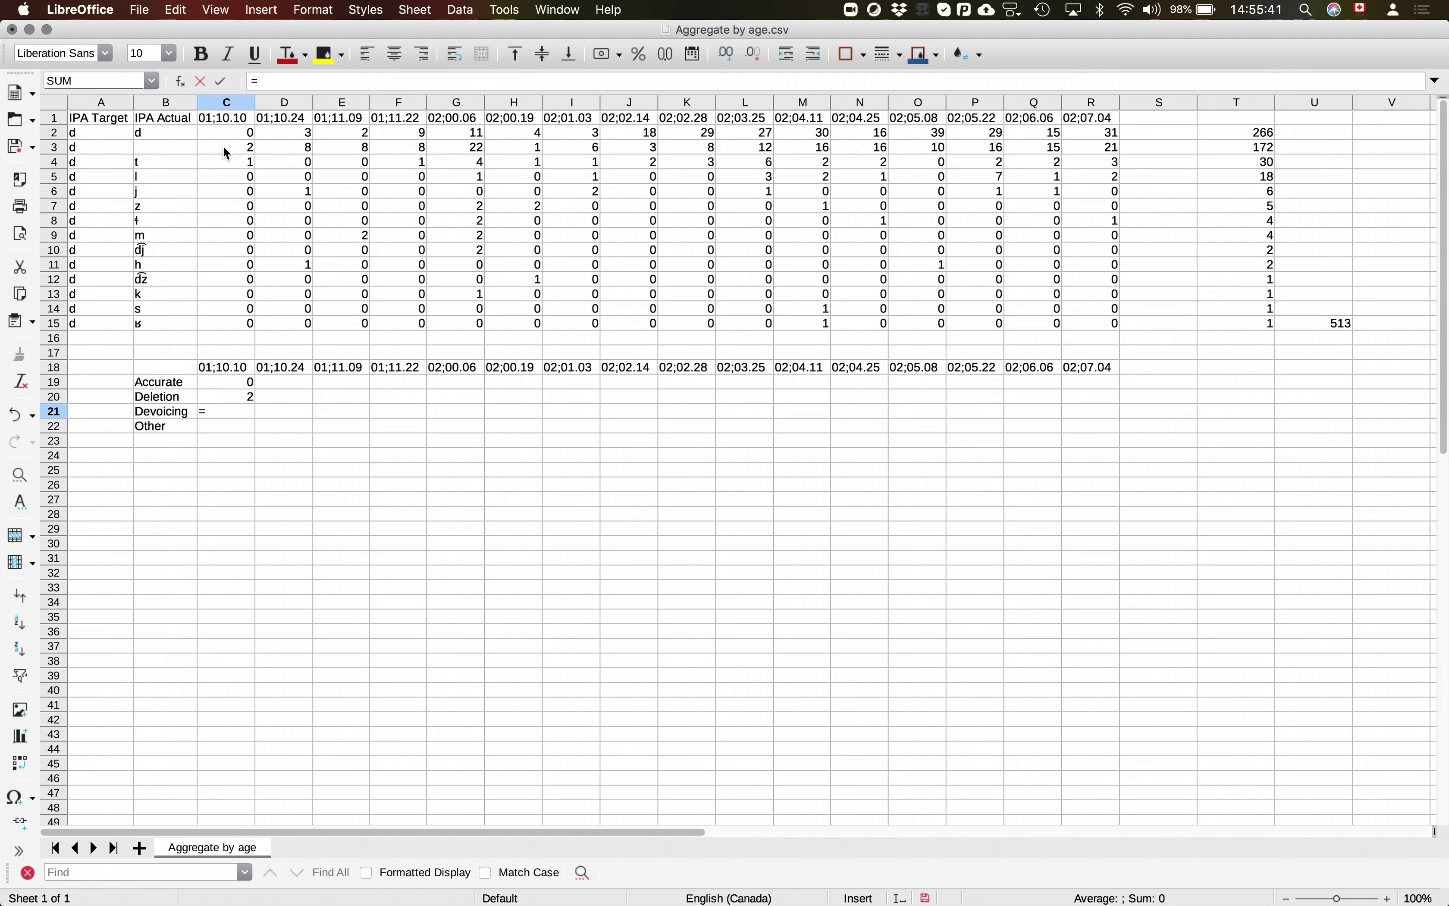
click(224, 166)
key(Return)
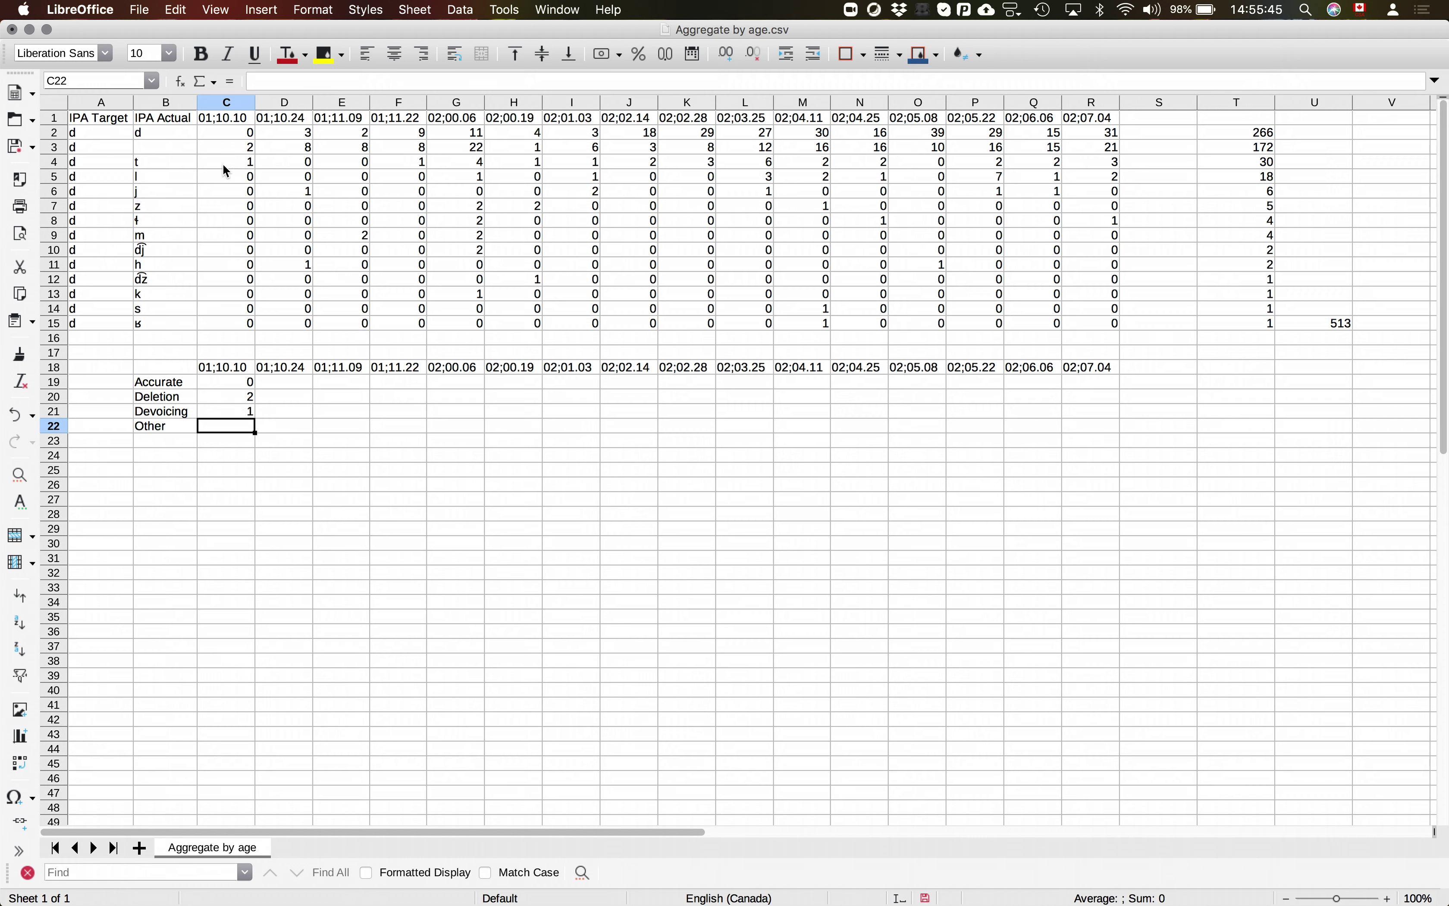
text(=)
click(220, 181)
text(+)
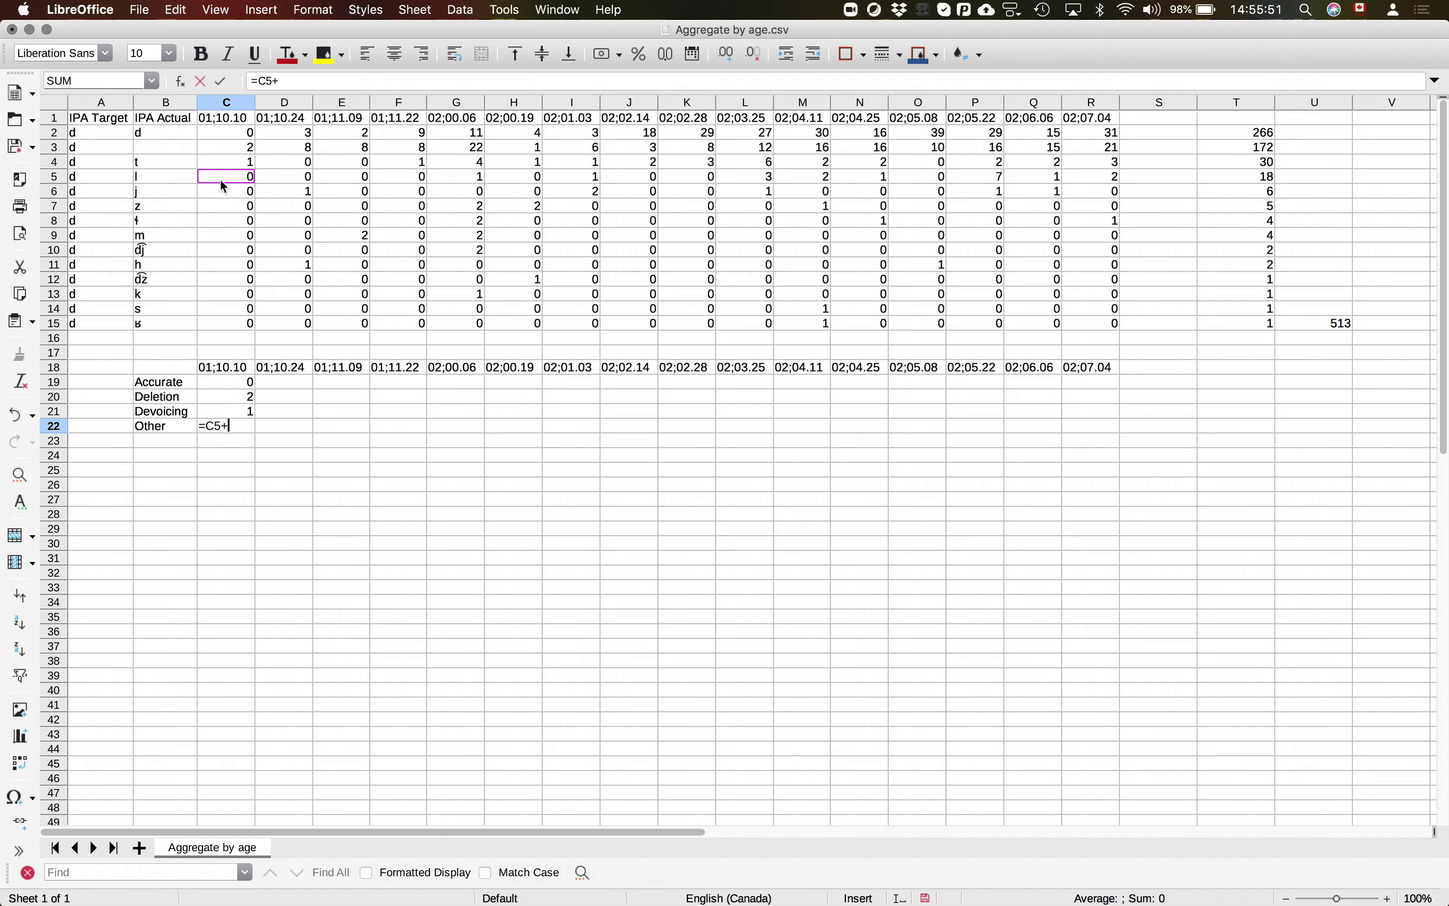
click(220, 190)
text(+)
click(216, 202)
text(+)
click(214, 217)
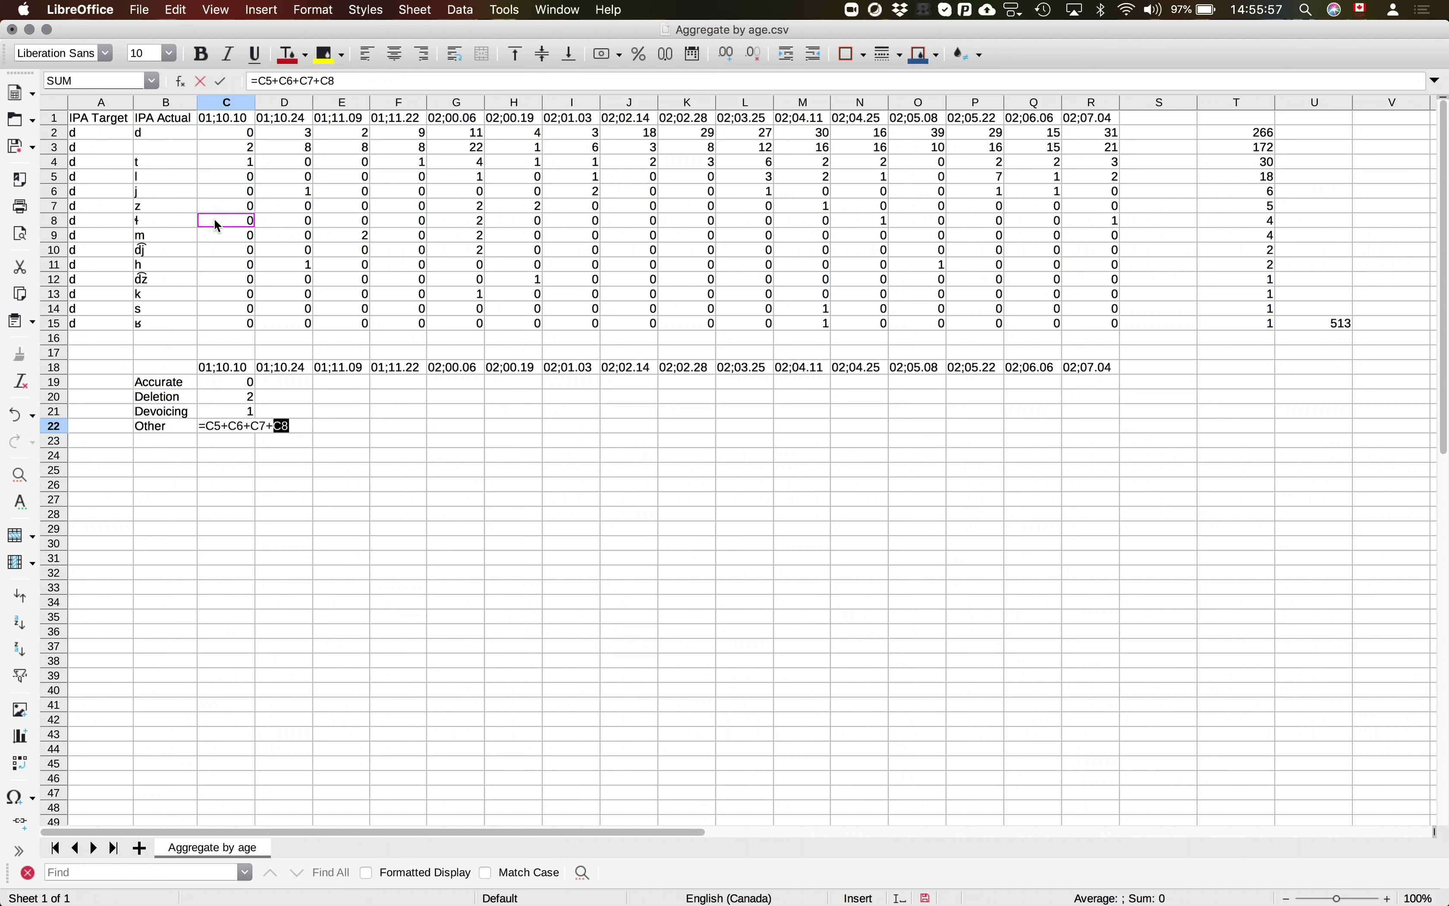
key(BackSpace)
key(BackSpace)
key(BackSpace)
key(BackSpace)
key(BackSpace)
key(BackSpace)
key(BackSpace)
key(BackSpace)
key(BackSpace)
key(BackSpace)
key(BackSpace)
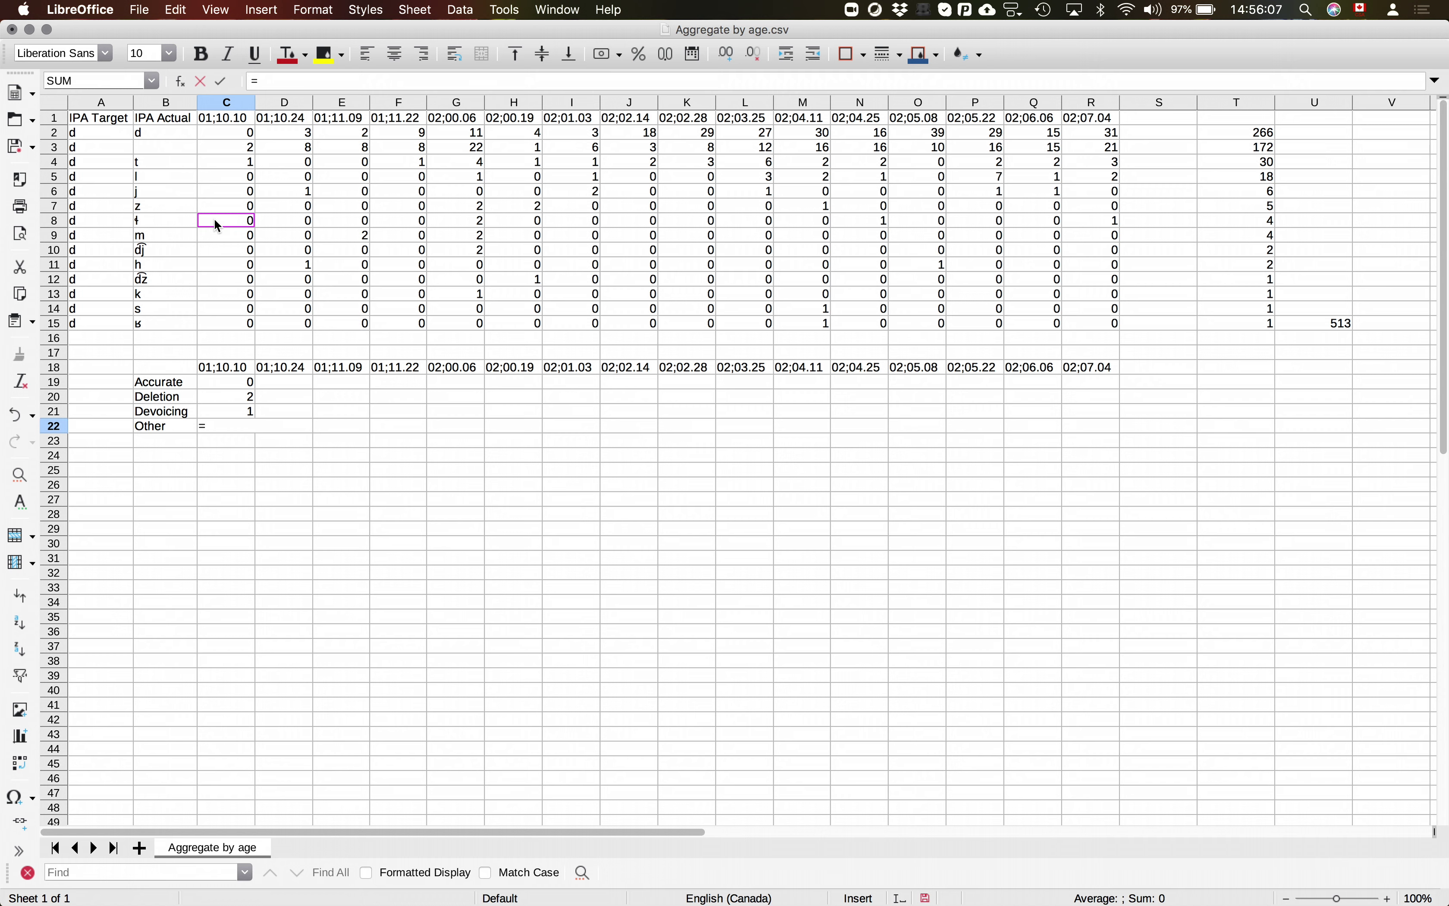
- Complete the Other formula in cell C22 as a SUM of the range C5:C15
text(sum()
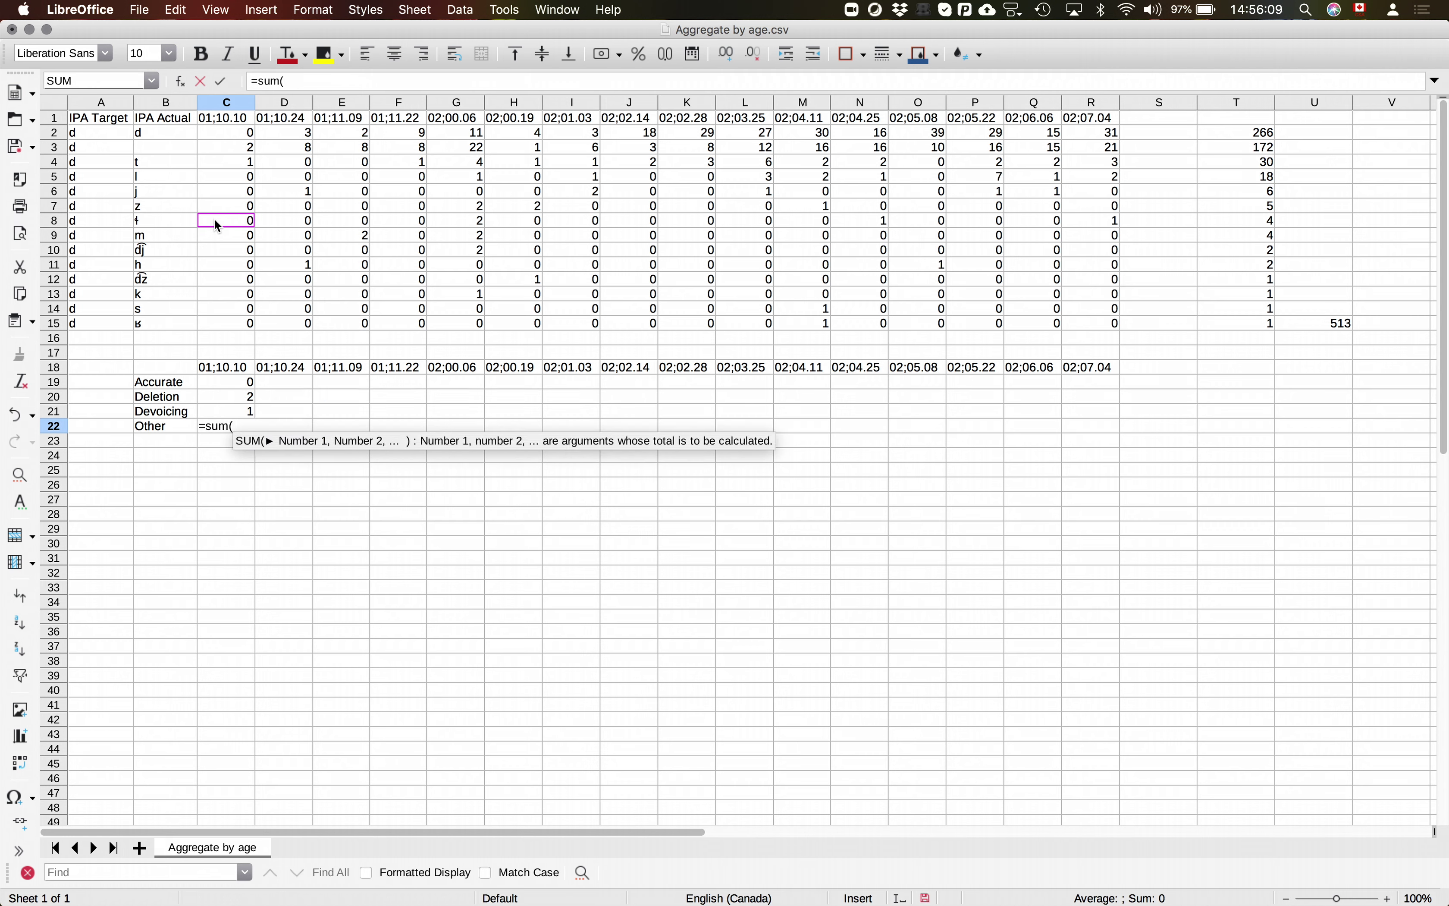
drag(220, 171, 218, 326)
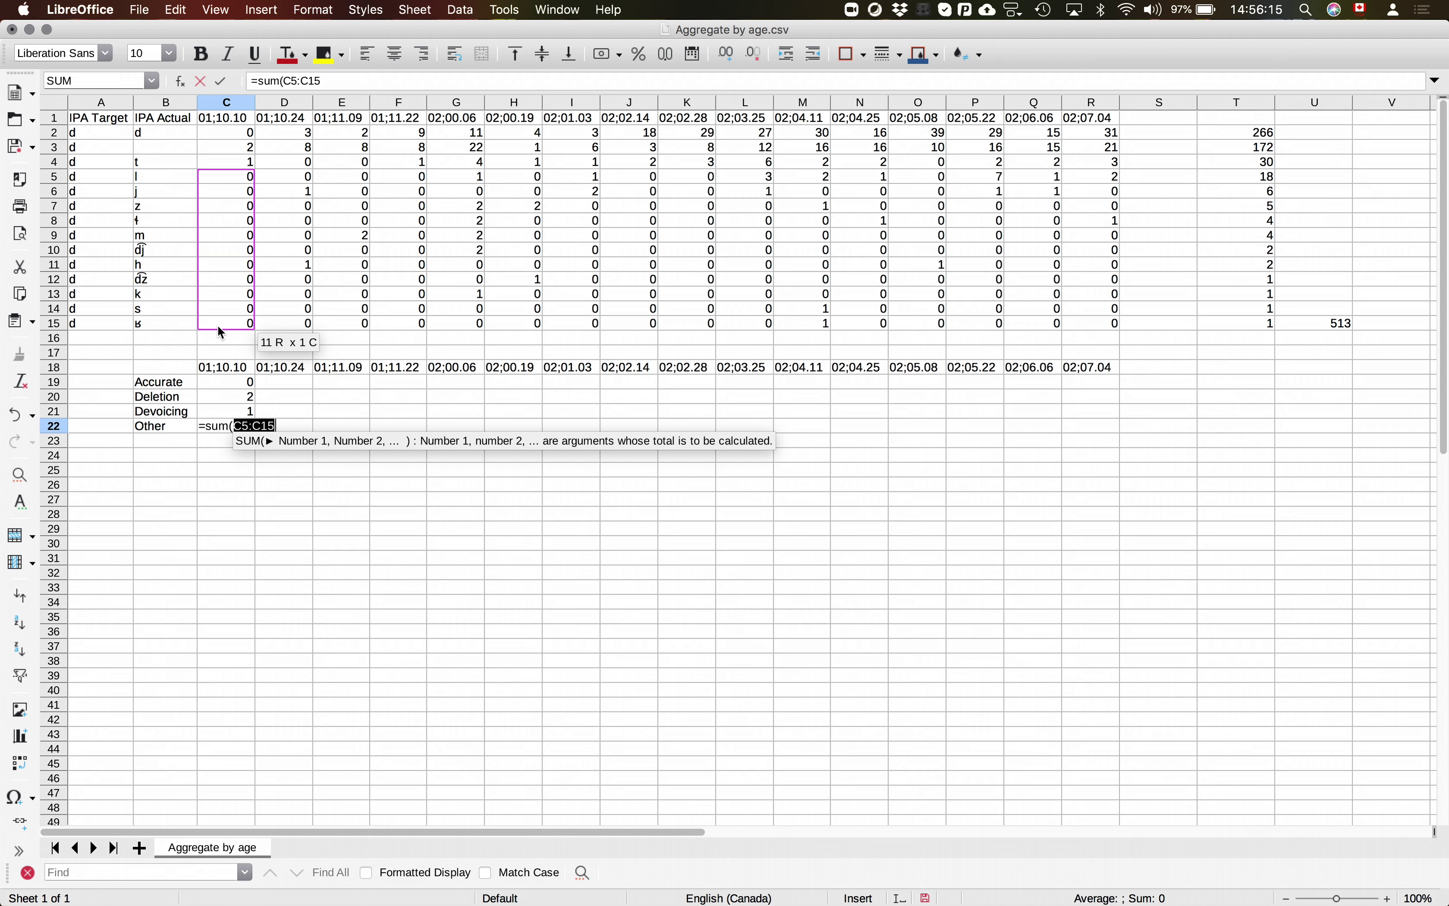
key(Return)
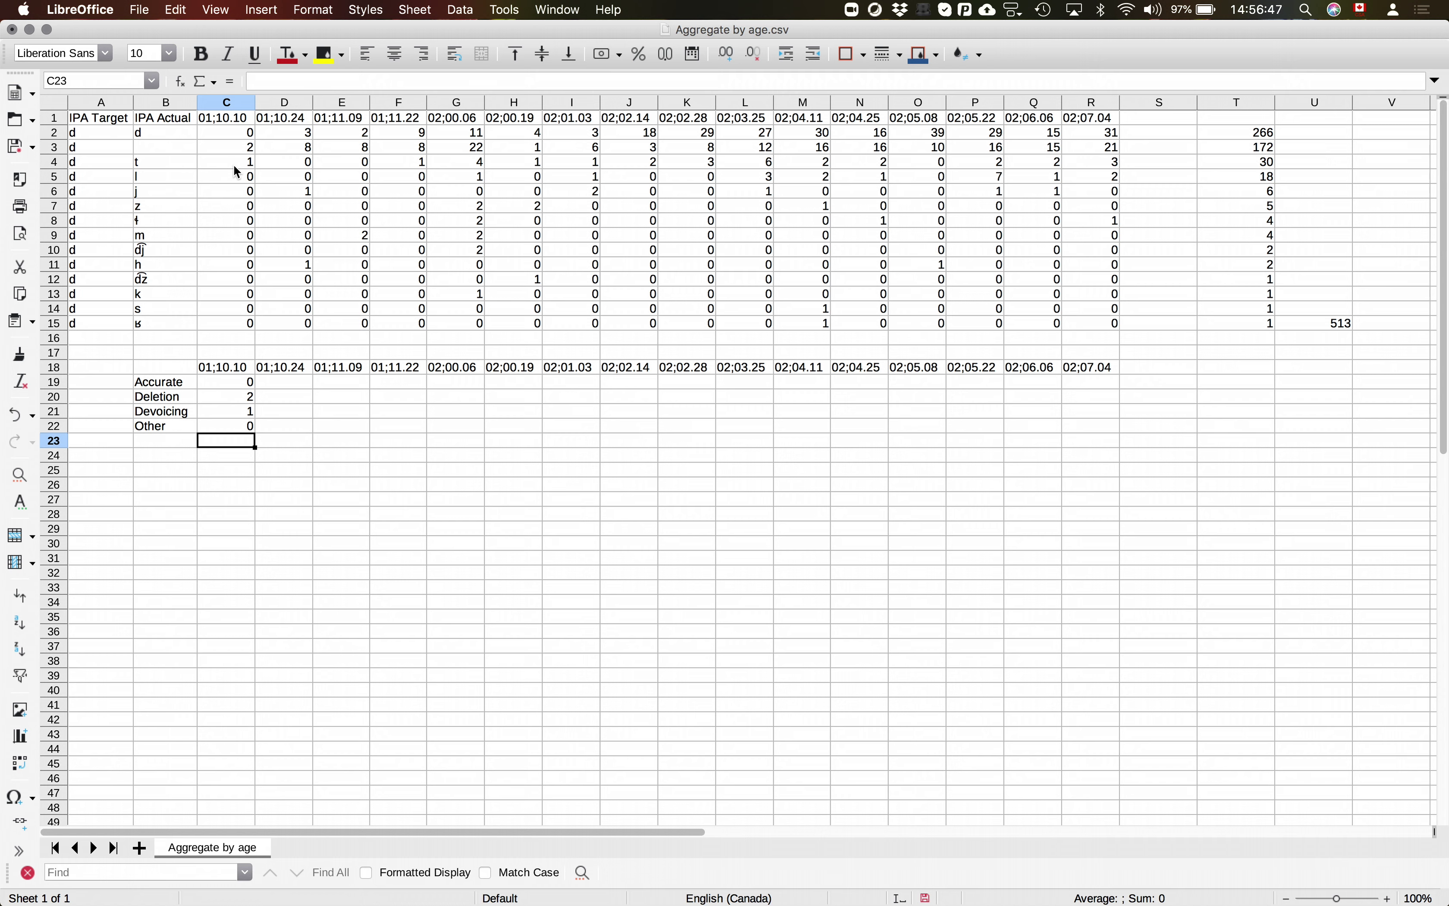
- Delete row 21, the Devoicing row of the summary table
click(53, 412)
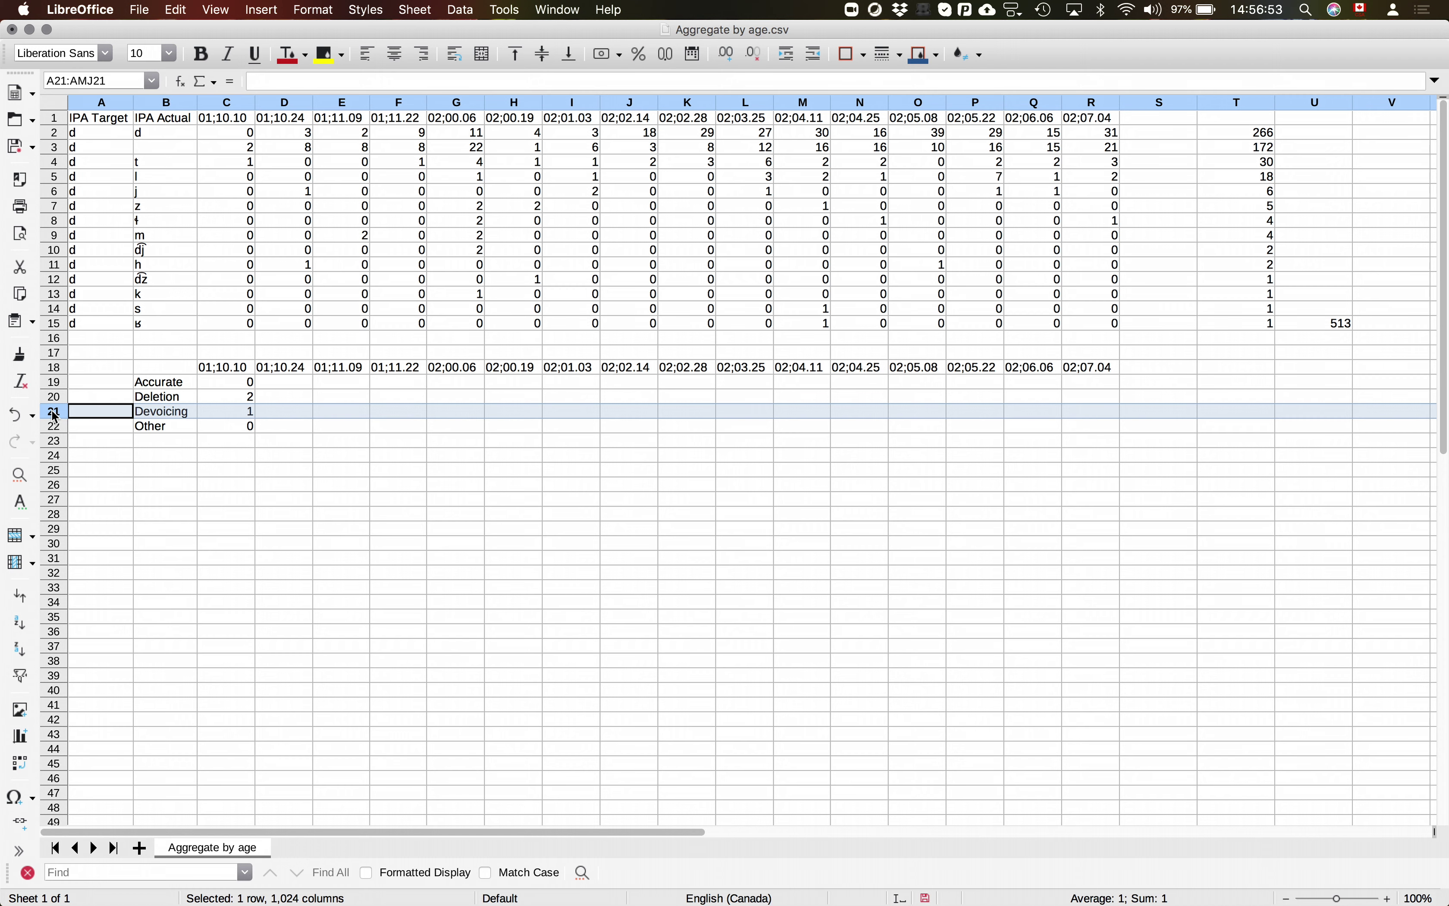
right_click(55, 414)
click(101, 522)
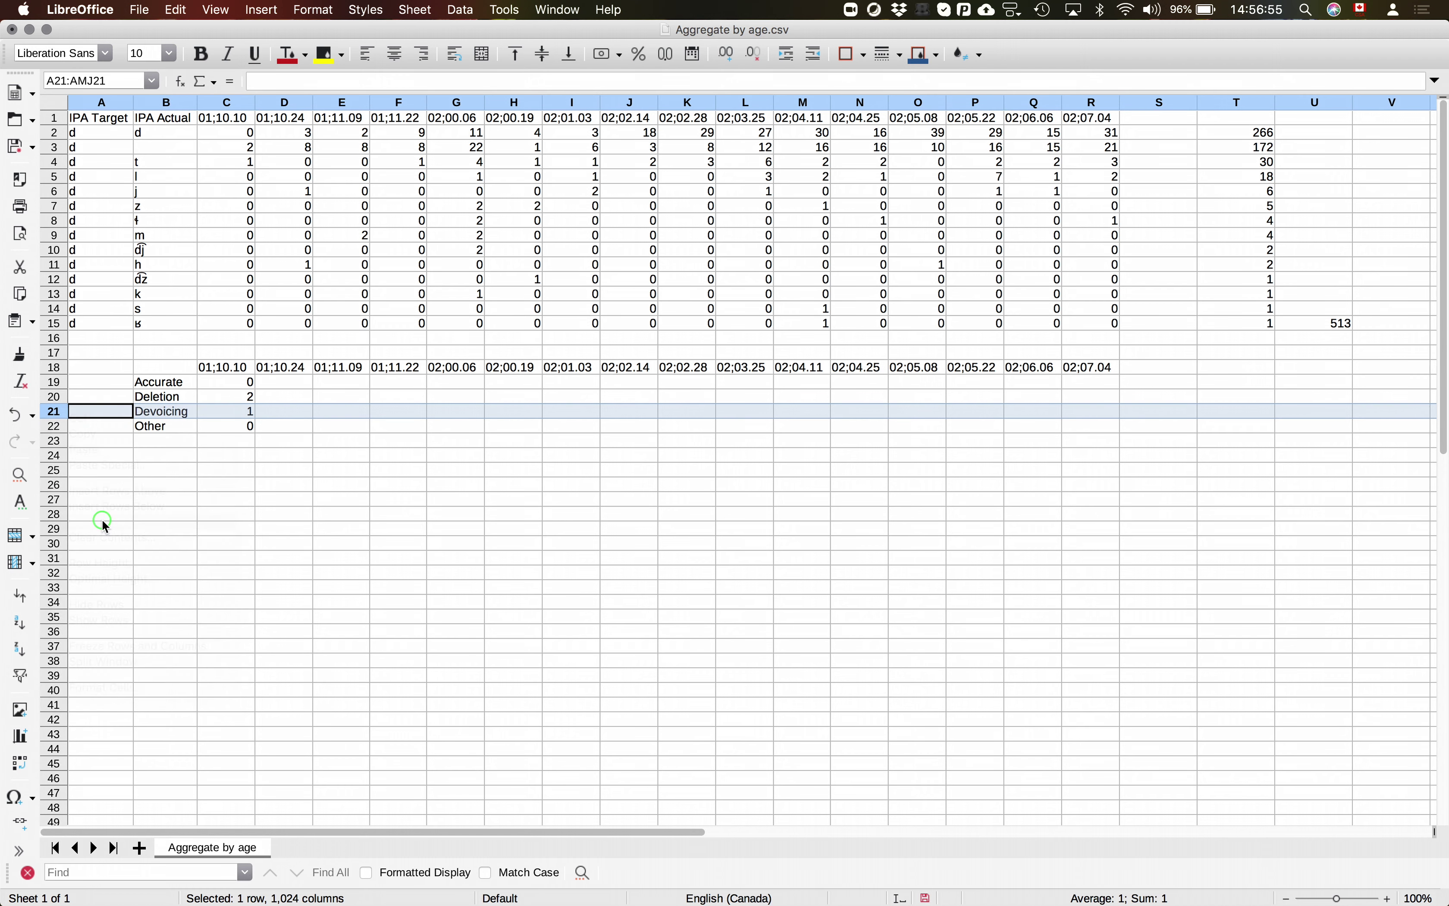
- Try counting devoiced productions as accurate with =C2+C4 in cell C19, and undo both that formula and the deletion of the Devoicing row
click(229, 387)
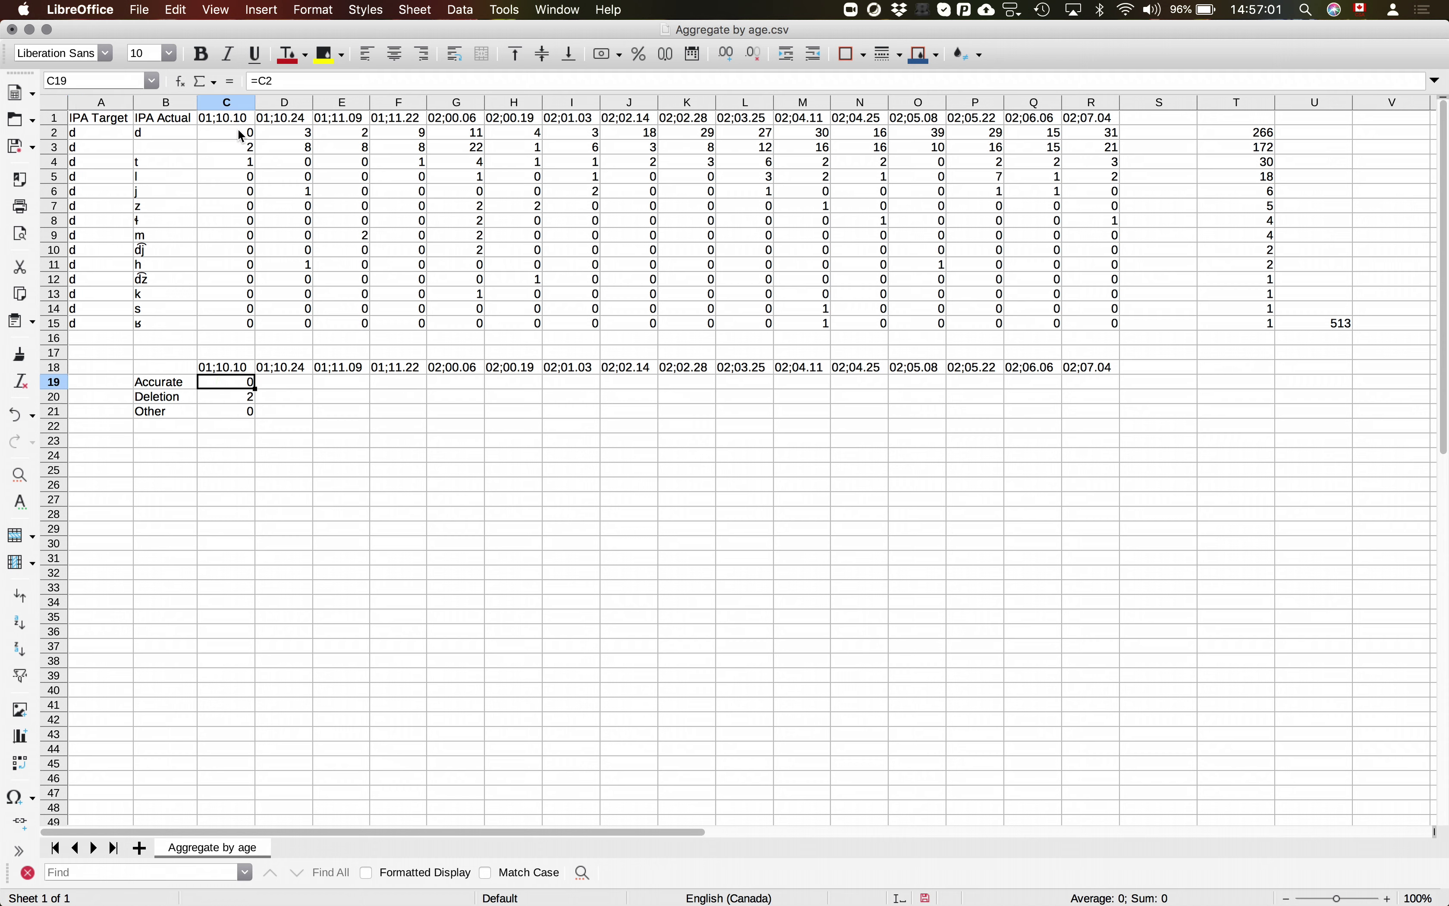
click(293, 79)
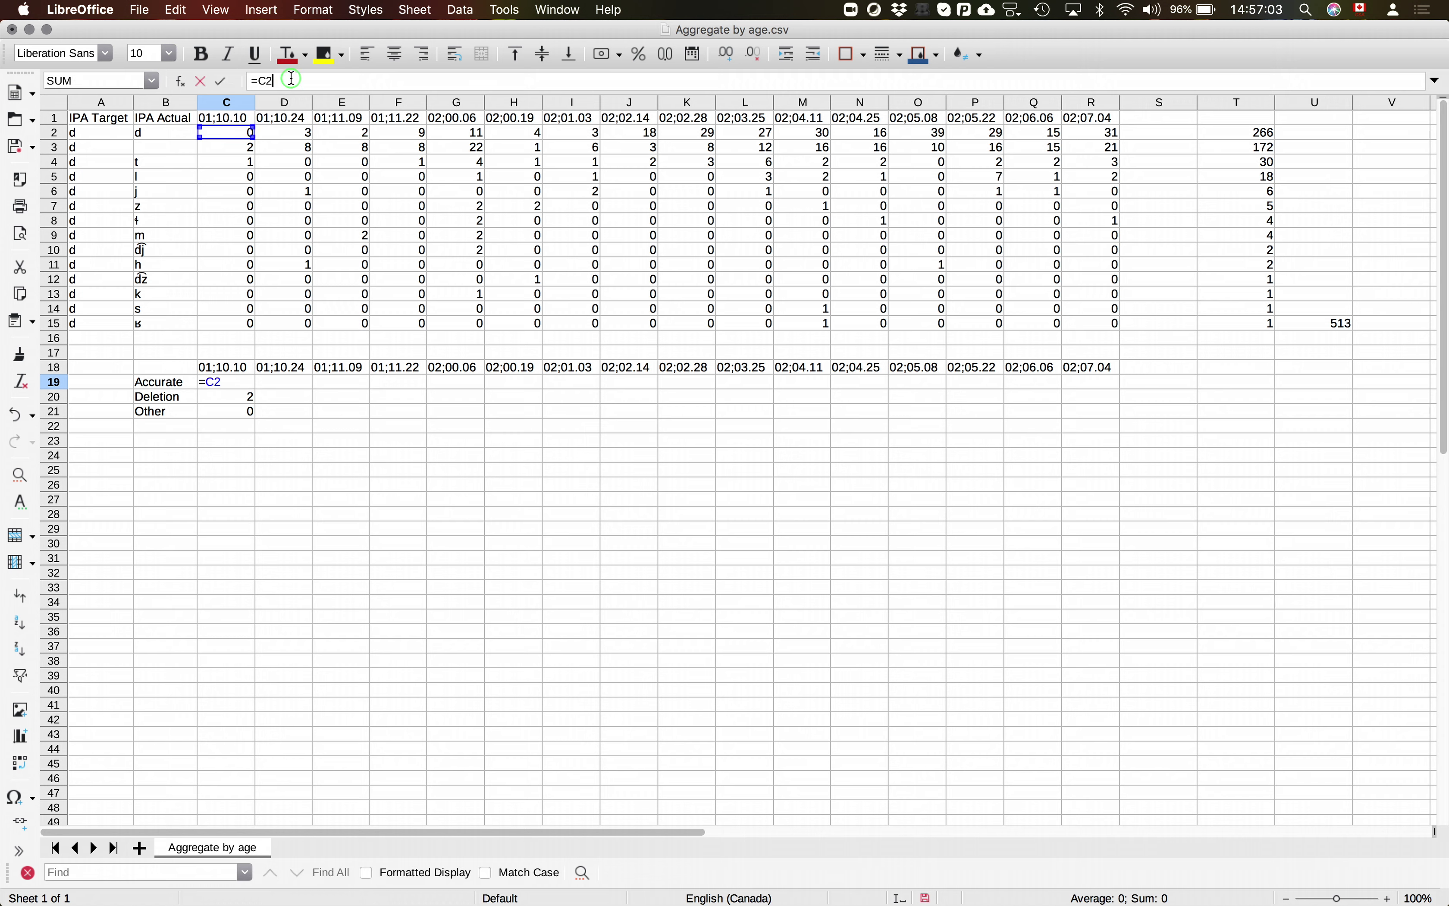
text(+)
click(222, 163)
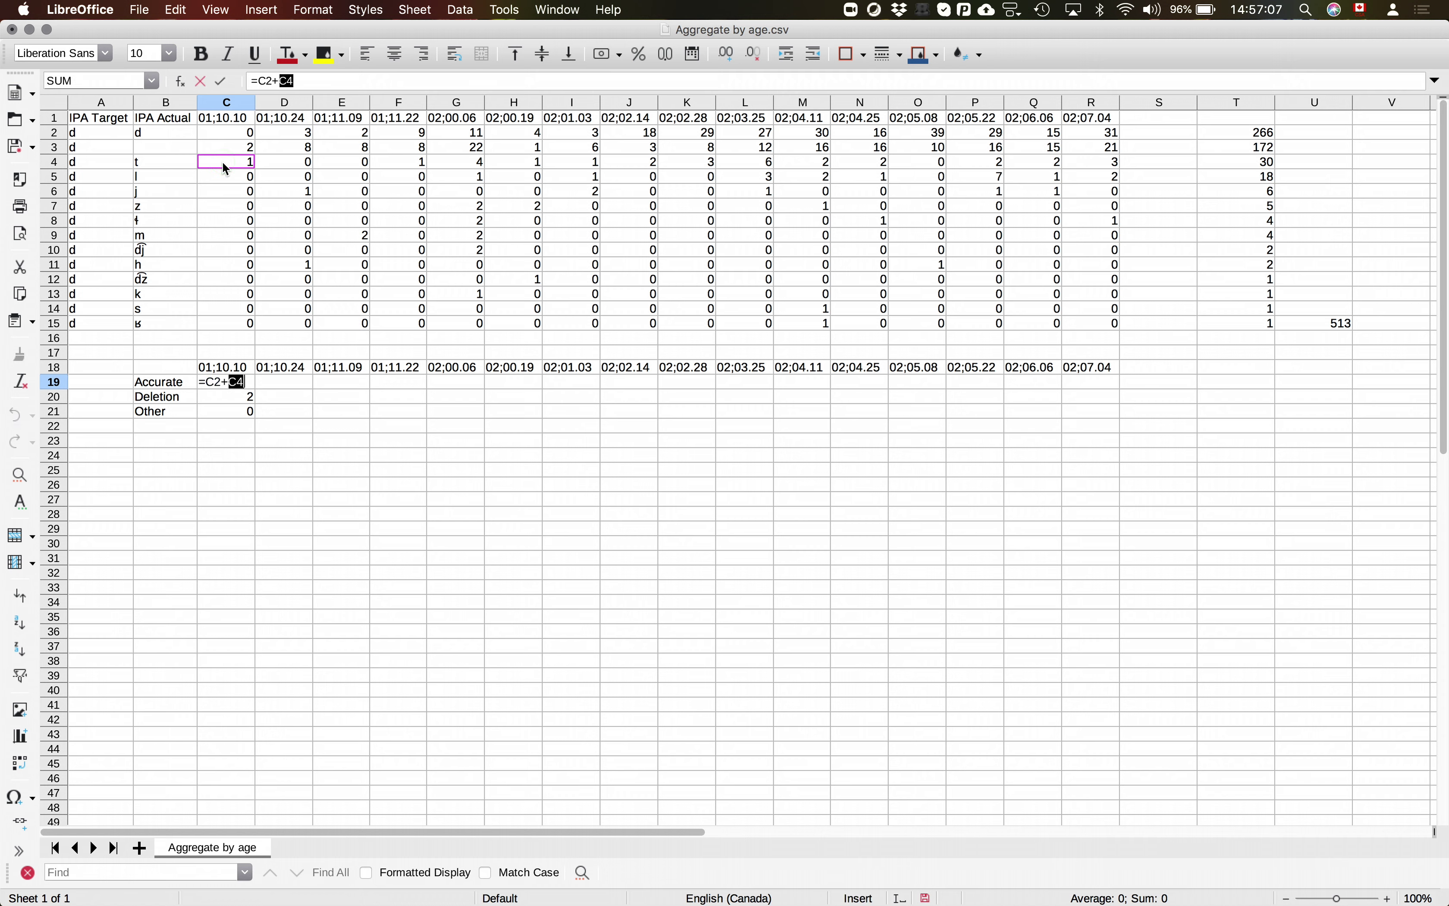
key(Return)
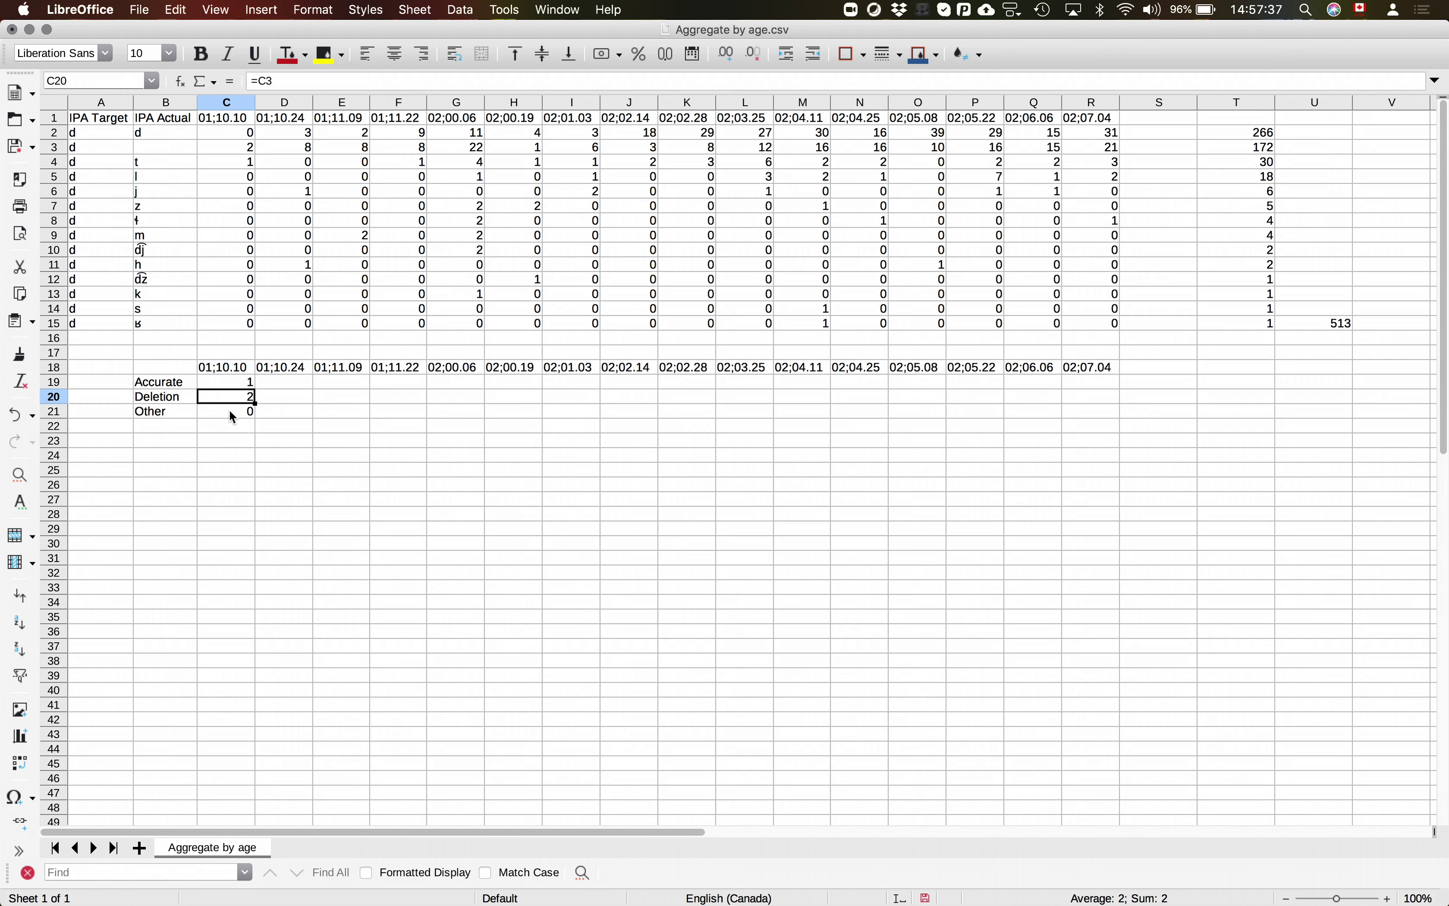
key(super+z)
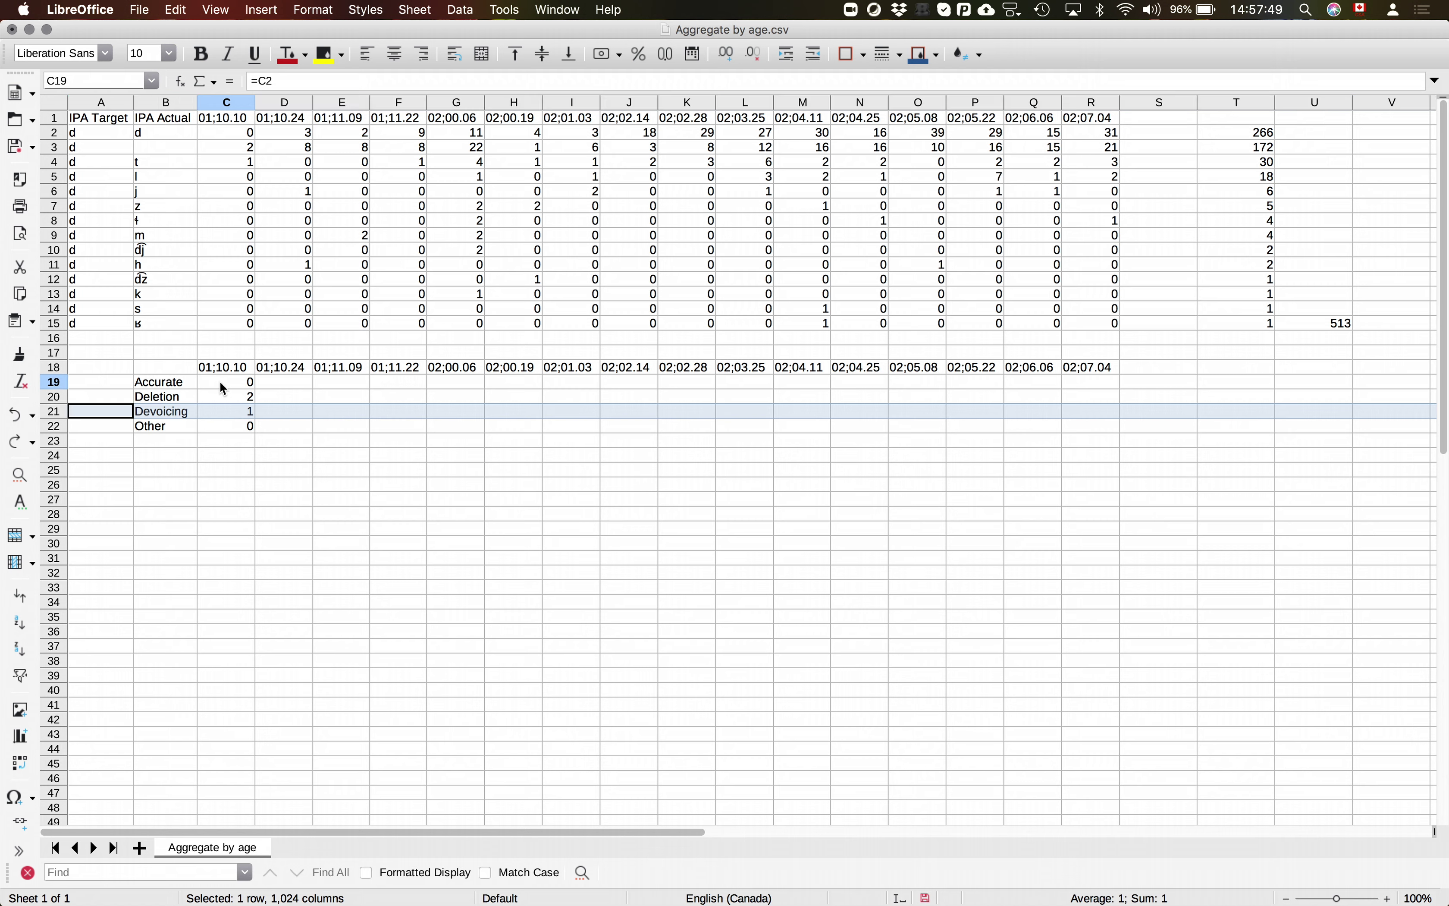
click(220, 381)
click(222, 408)
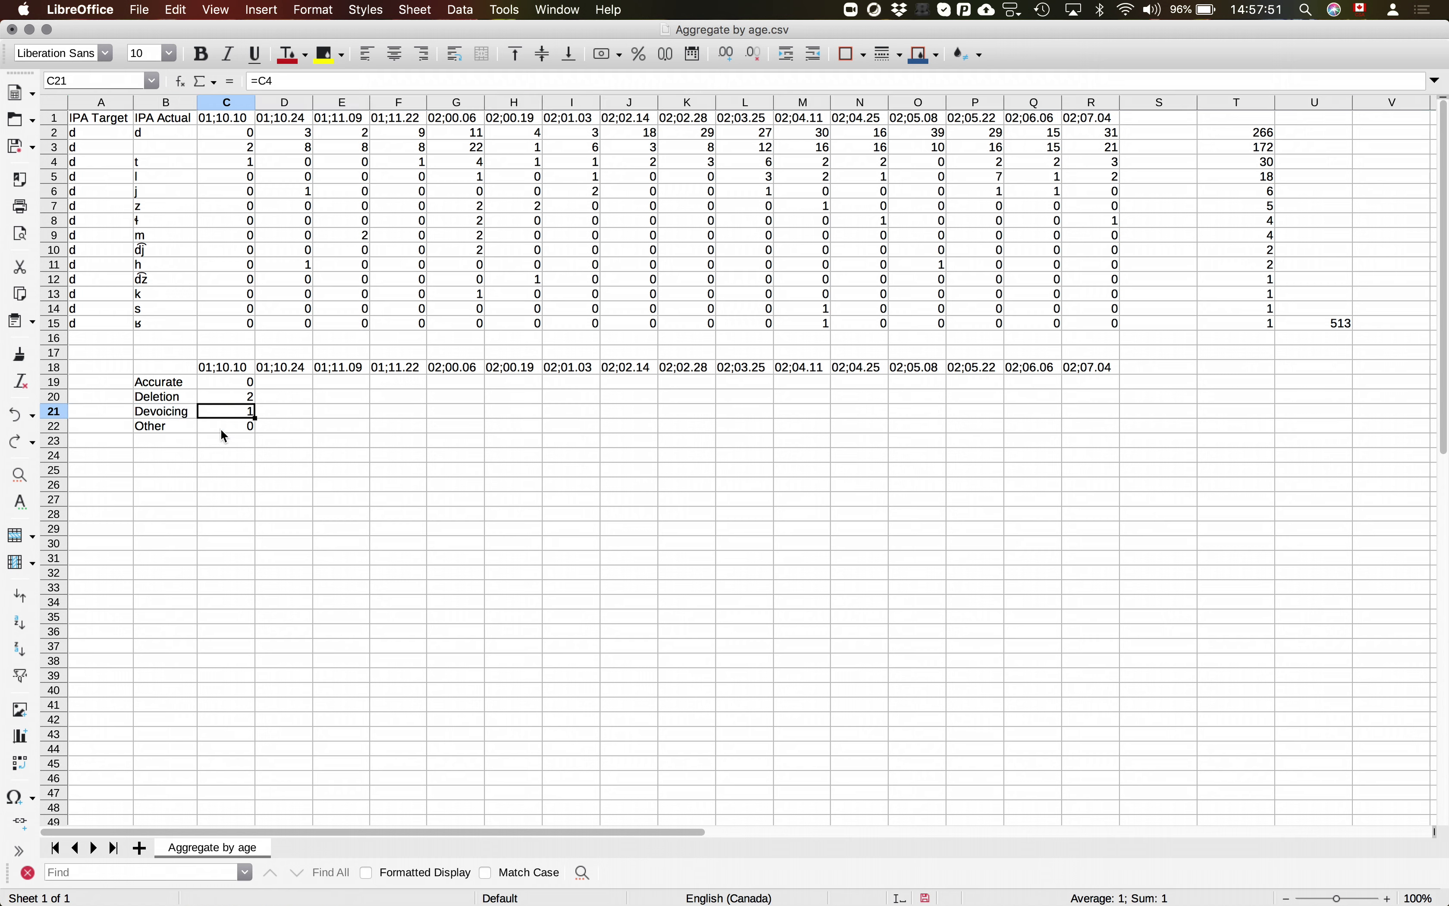
click(239, 136)
click(233, 163)
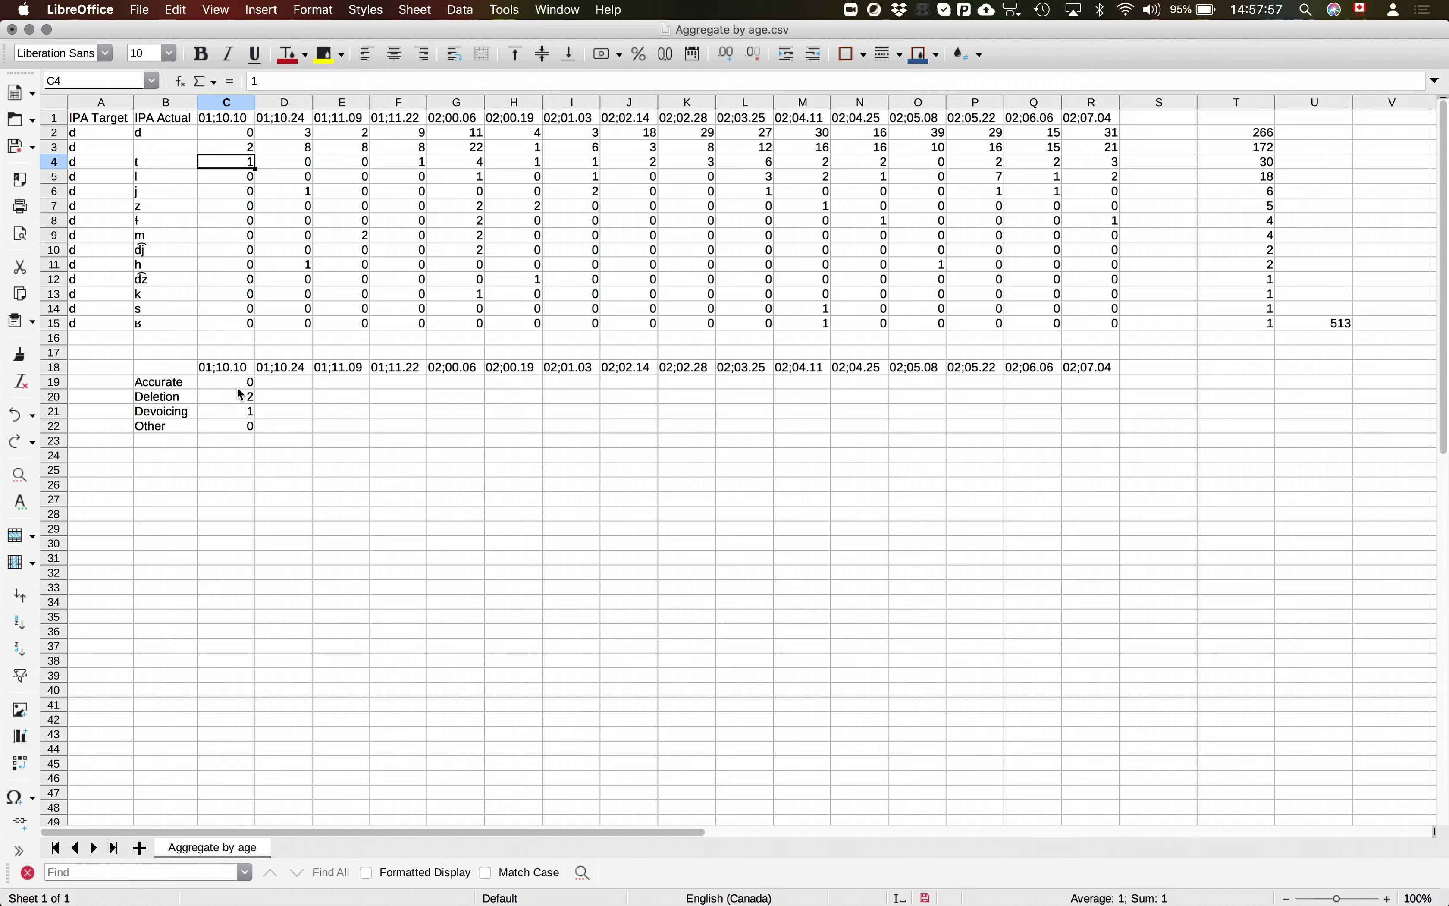
- Fill the four formulas in C19:C22 across the remaining age columns through column R
drag(234, 386, 236, 430)
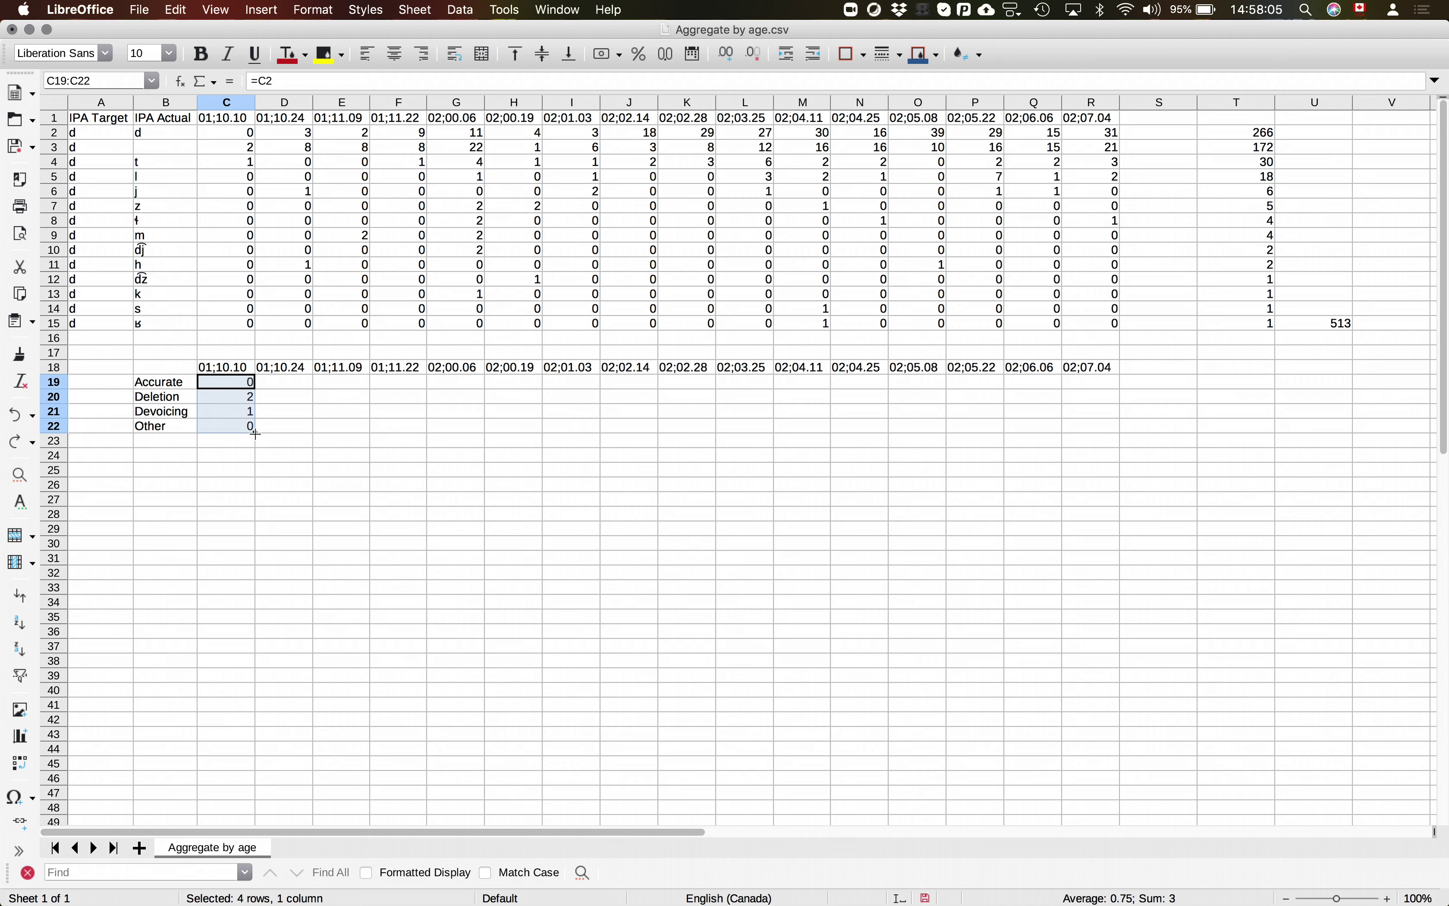
drag(256, 434, 1102, 409)
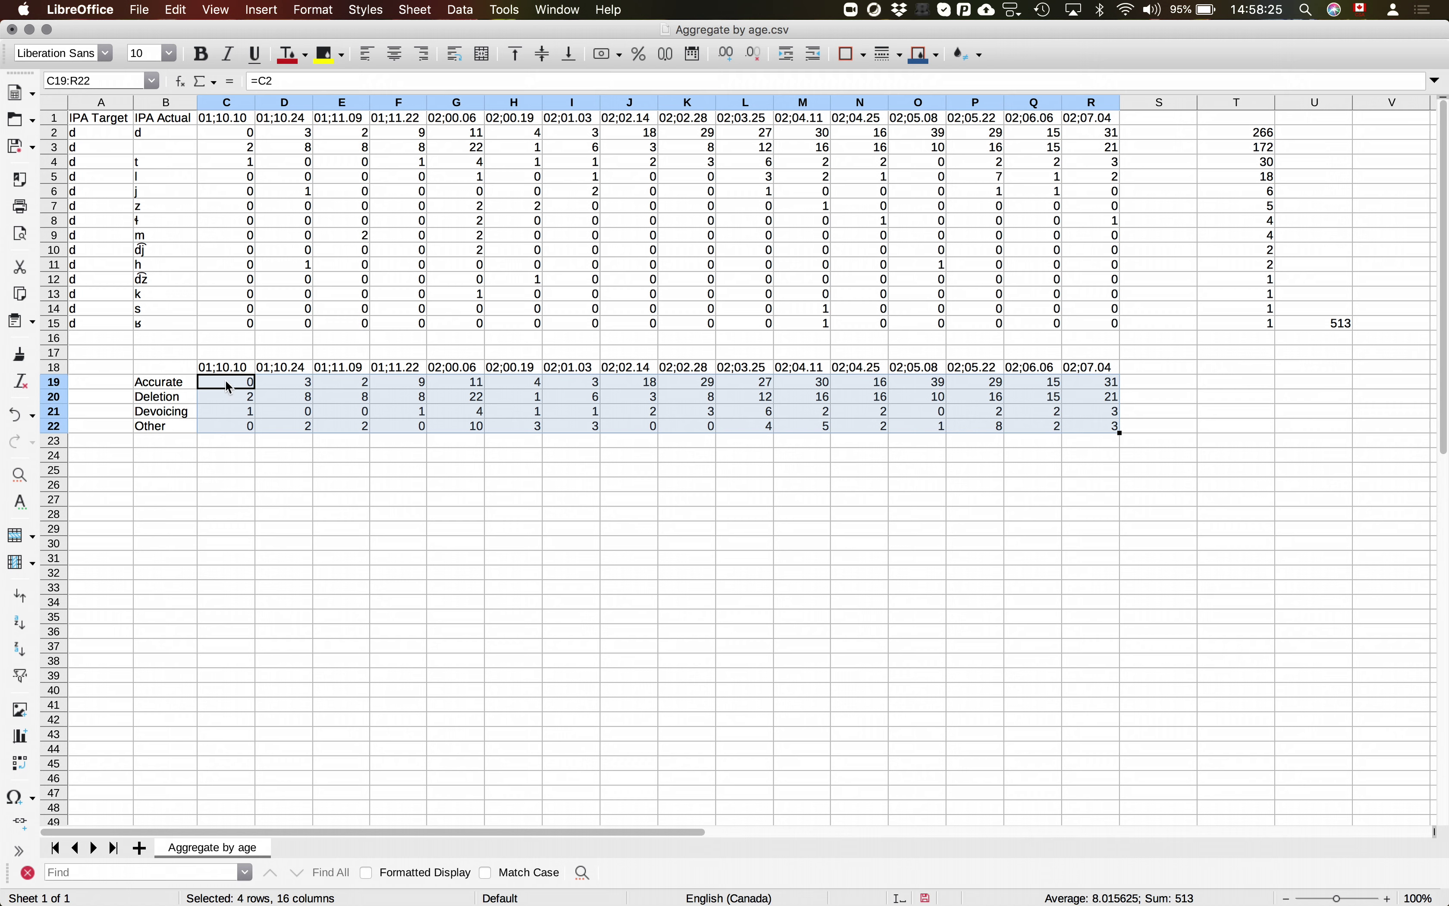
click(242, 134)
click(230, 168)
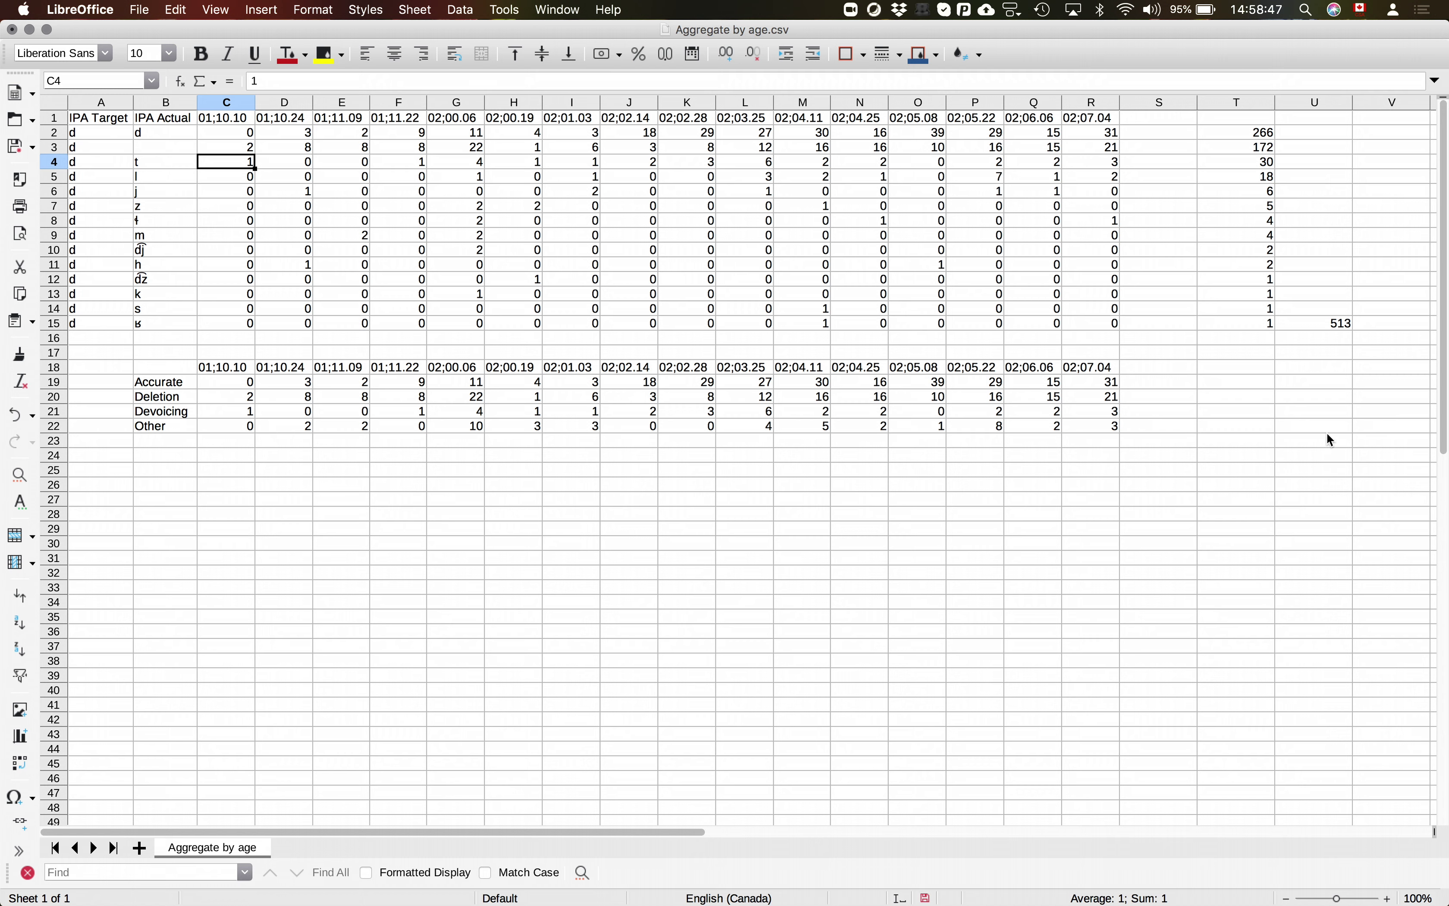
- Enter a SUM formula in cell U22 that totals C19:R22, and compare it with the total in U15
click(1333, 422)
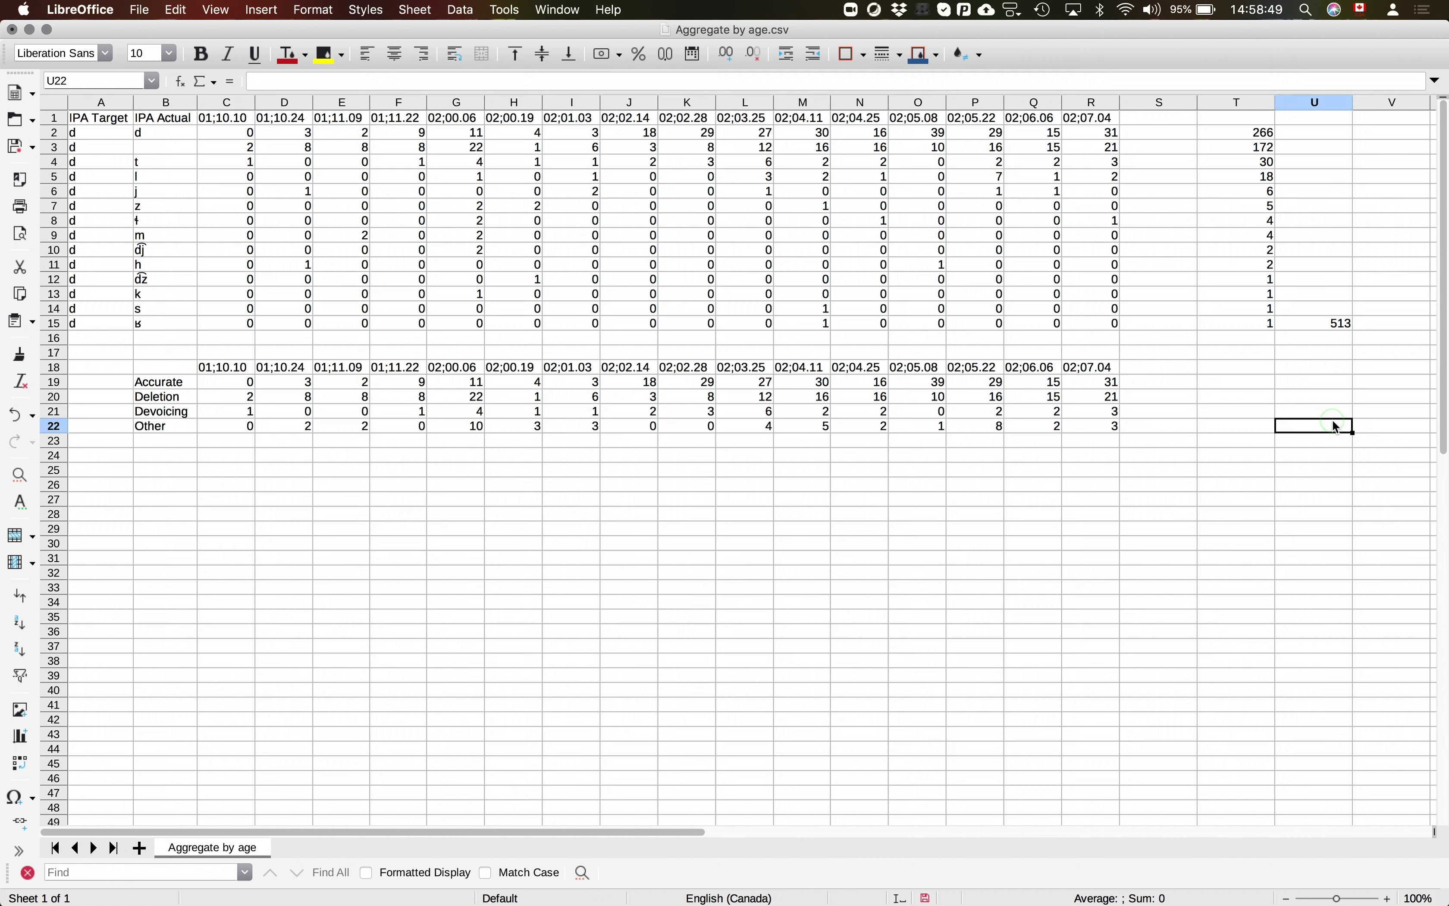
text(=sum()
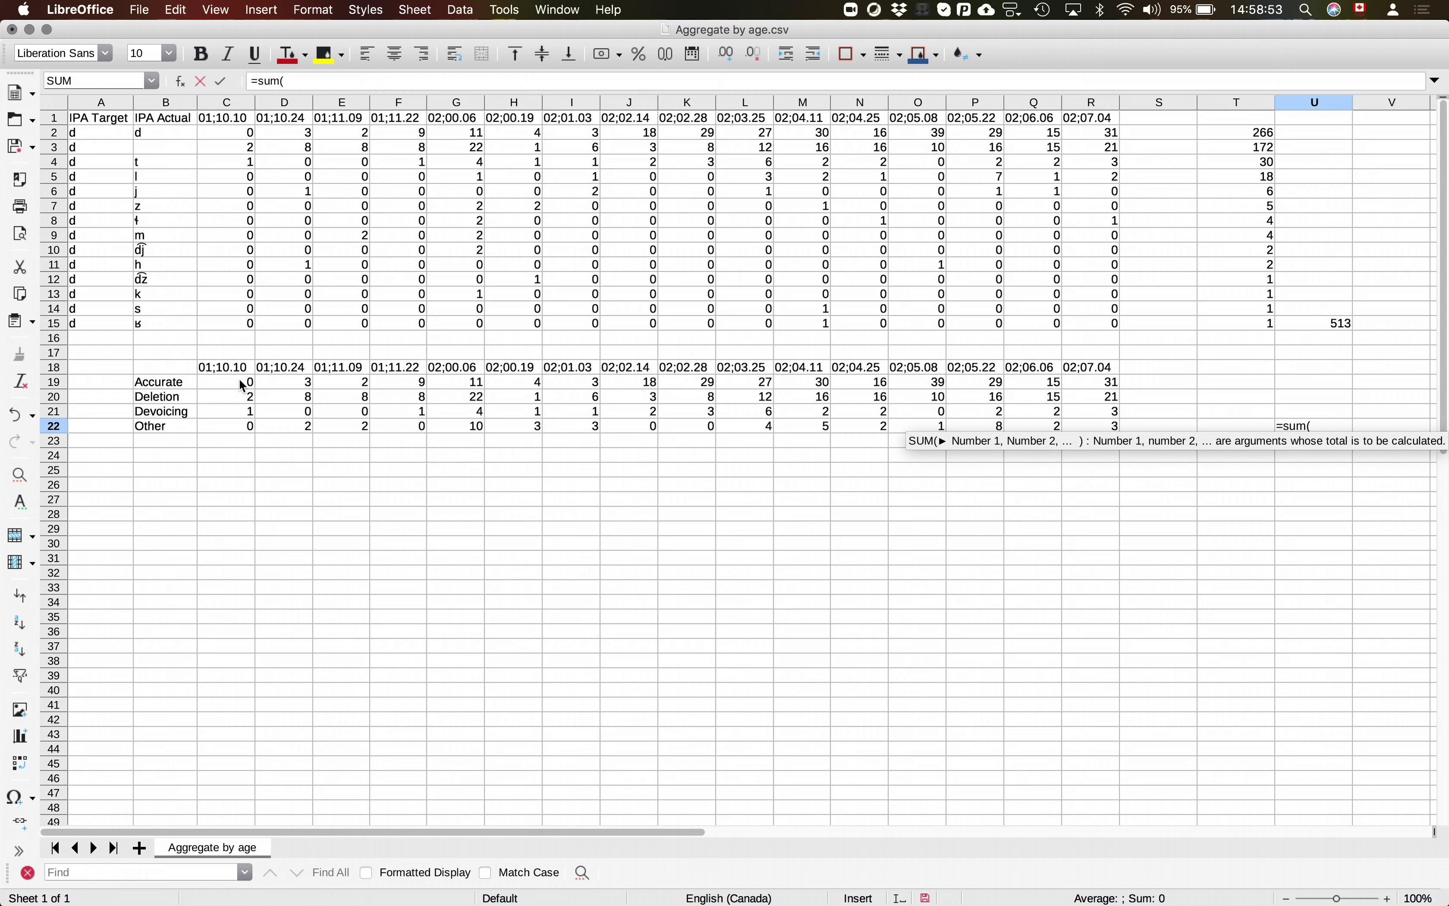
drag(239, 381, 1102, 426)
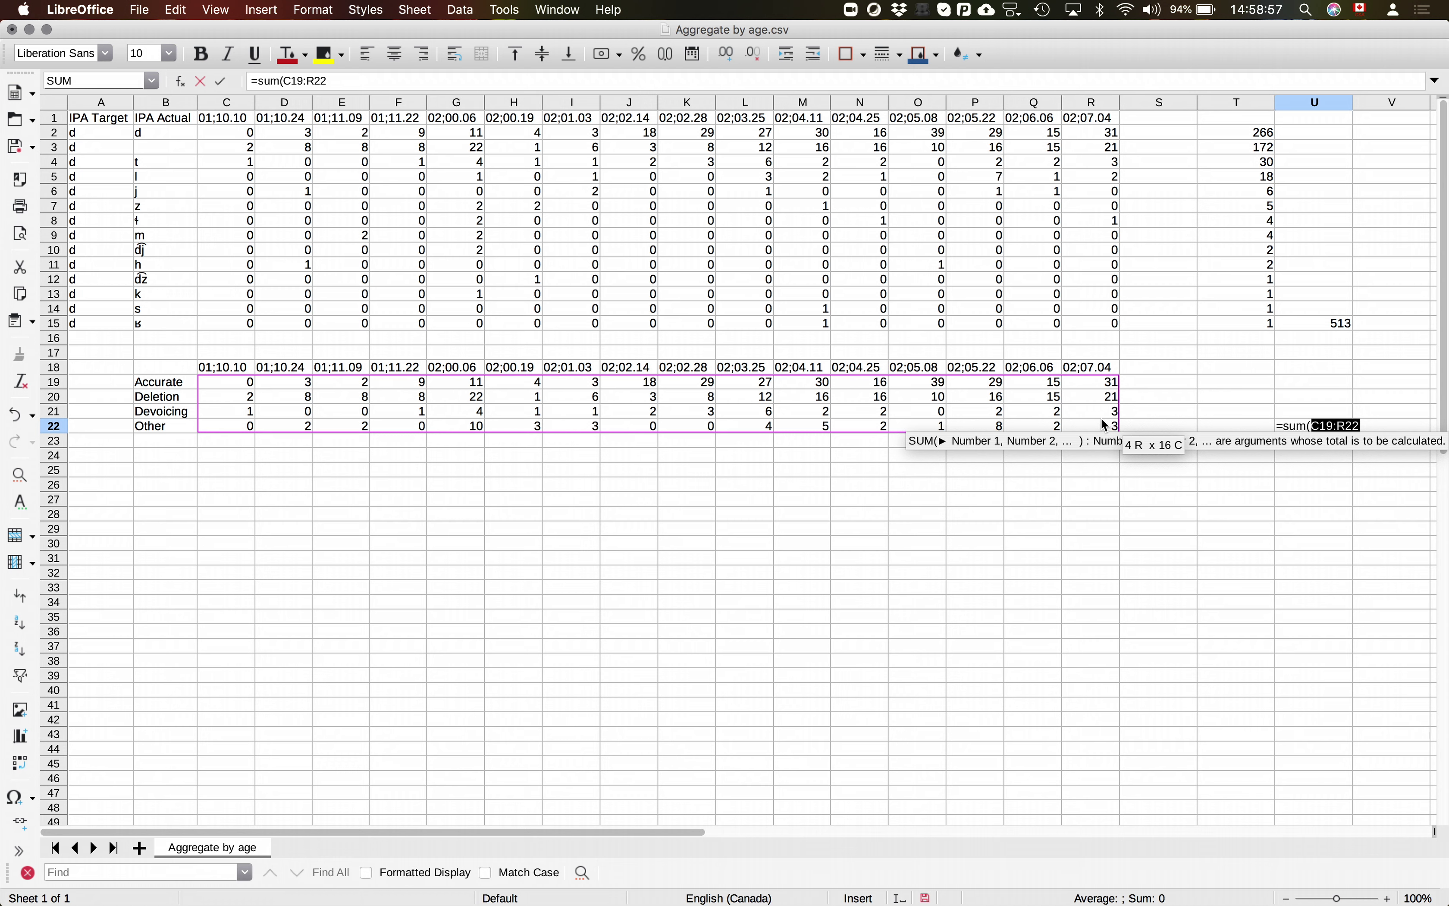
key(Return)
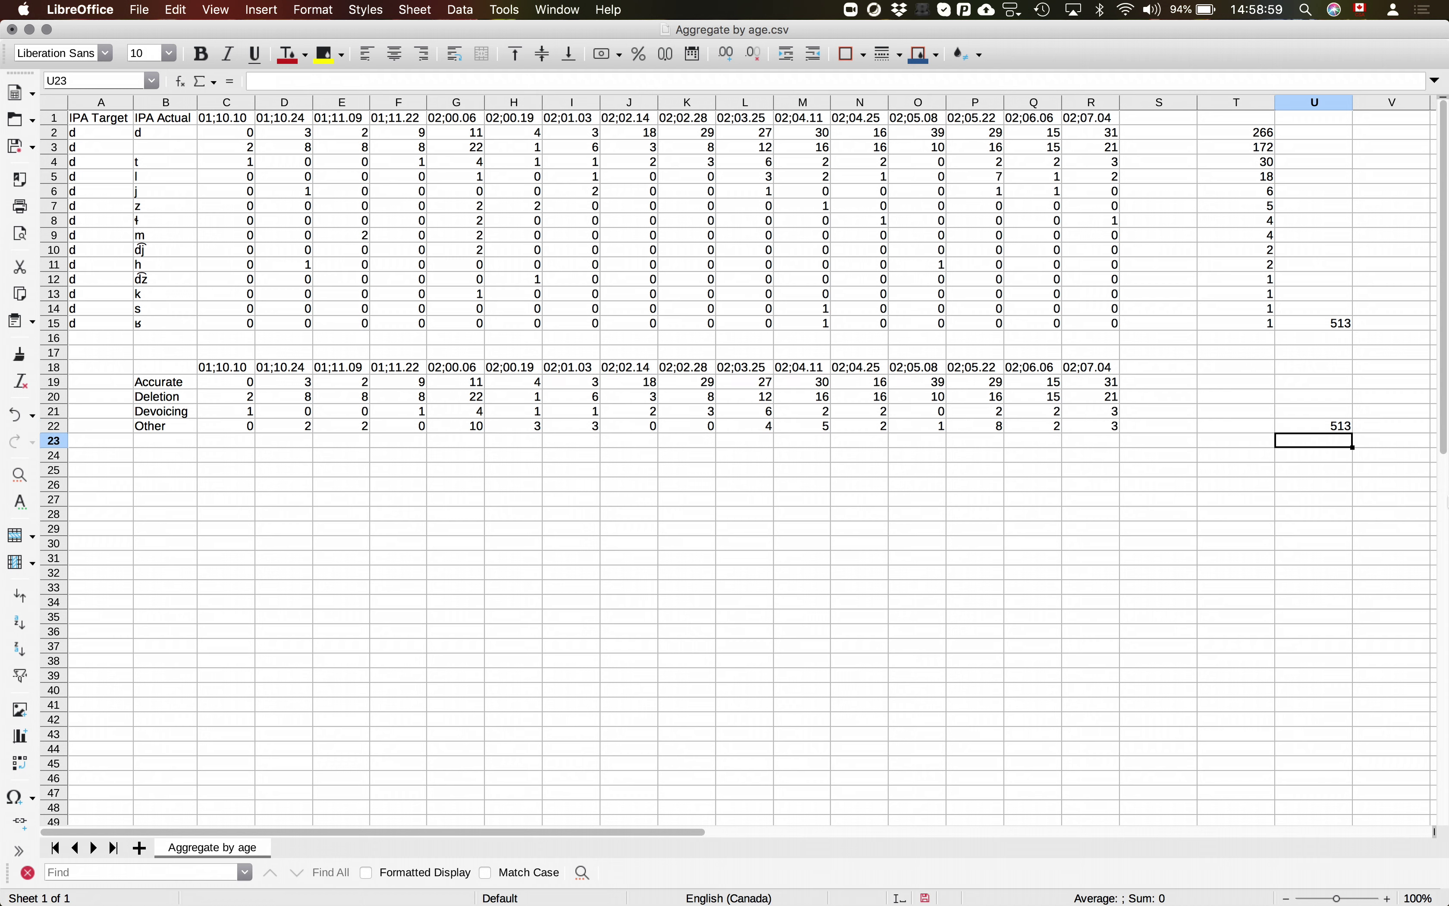
click(1335, 424)
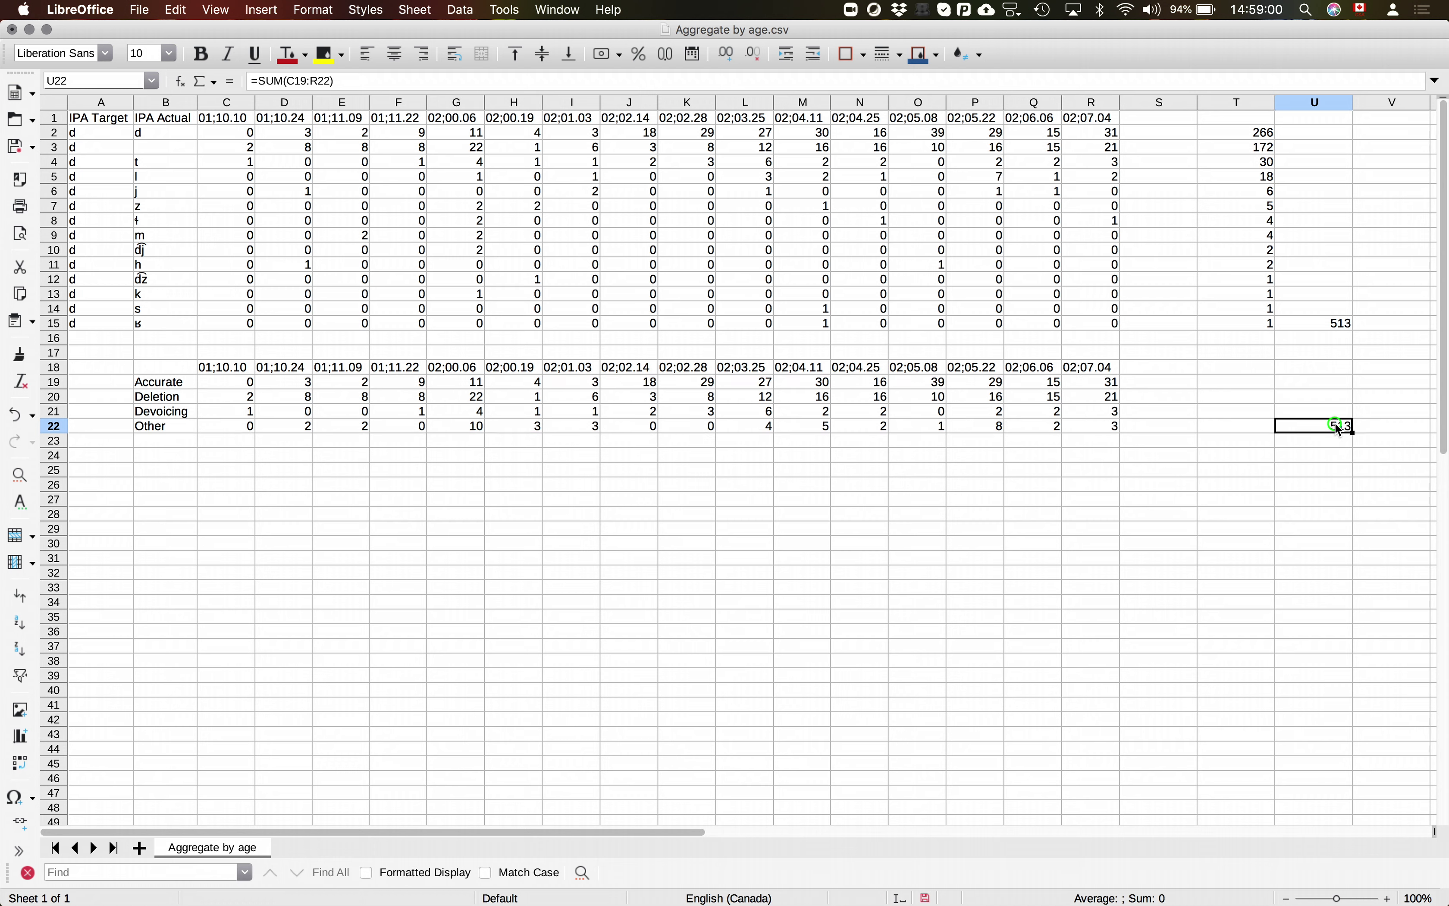
click(1318, 324)
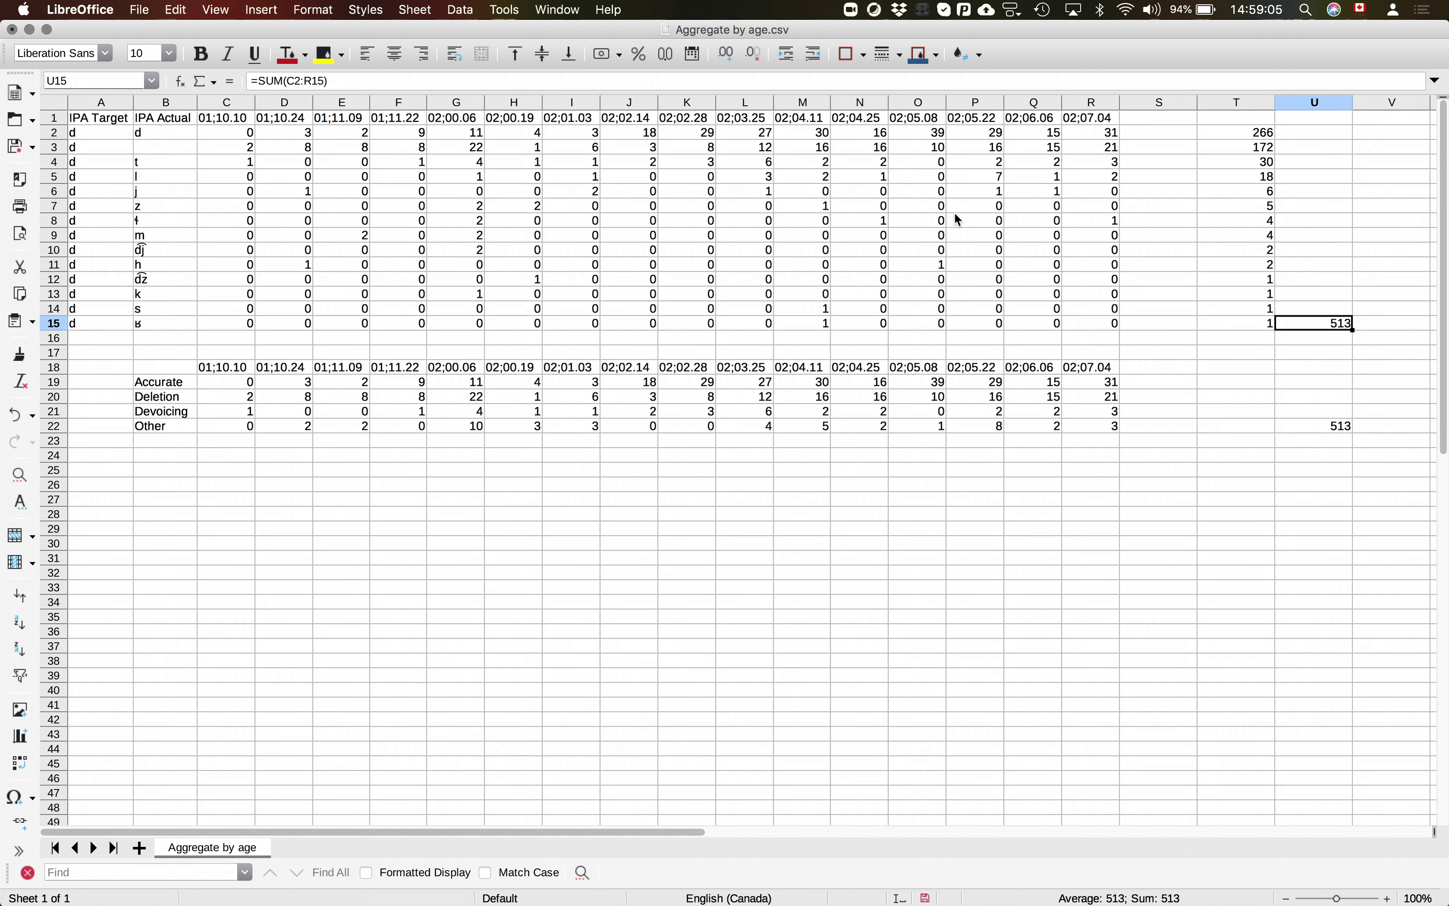
click(1324, 425)
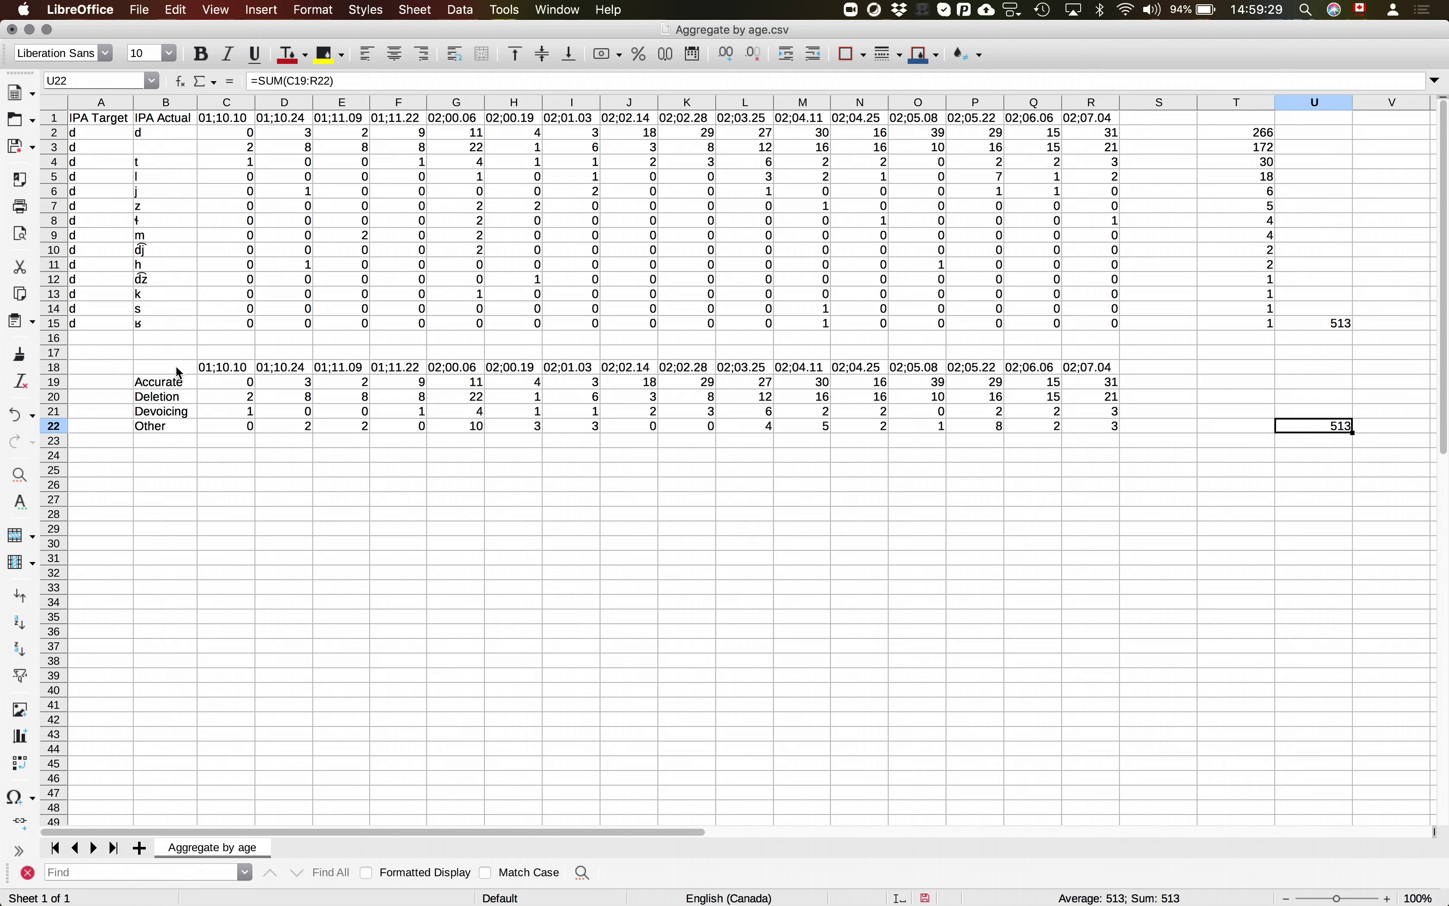
- Insert a stacked column chart from the summary table B18:R22, with the data series in rows
drag(177, 368, 1103, 424)
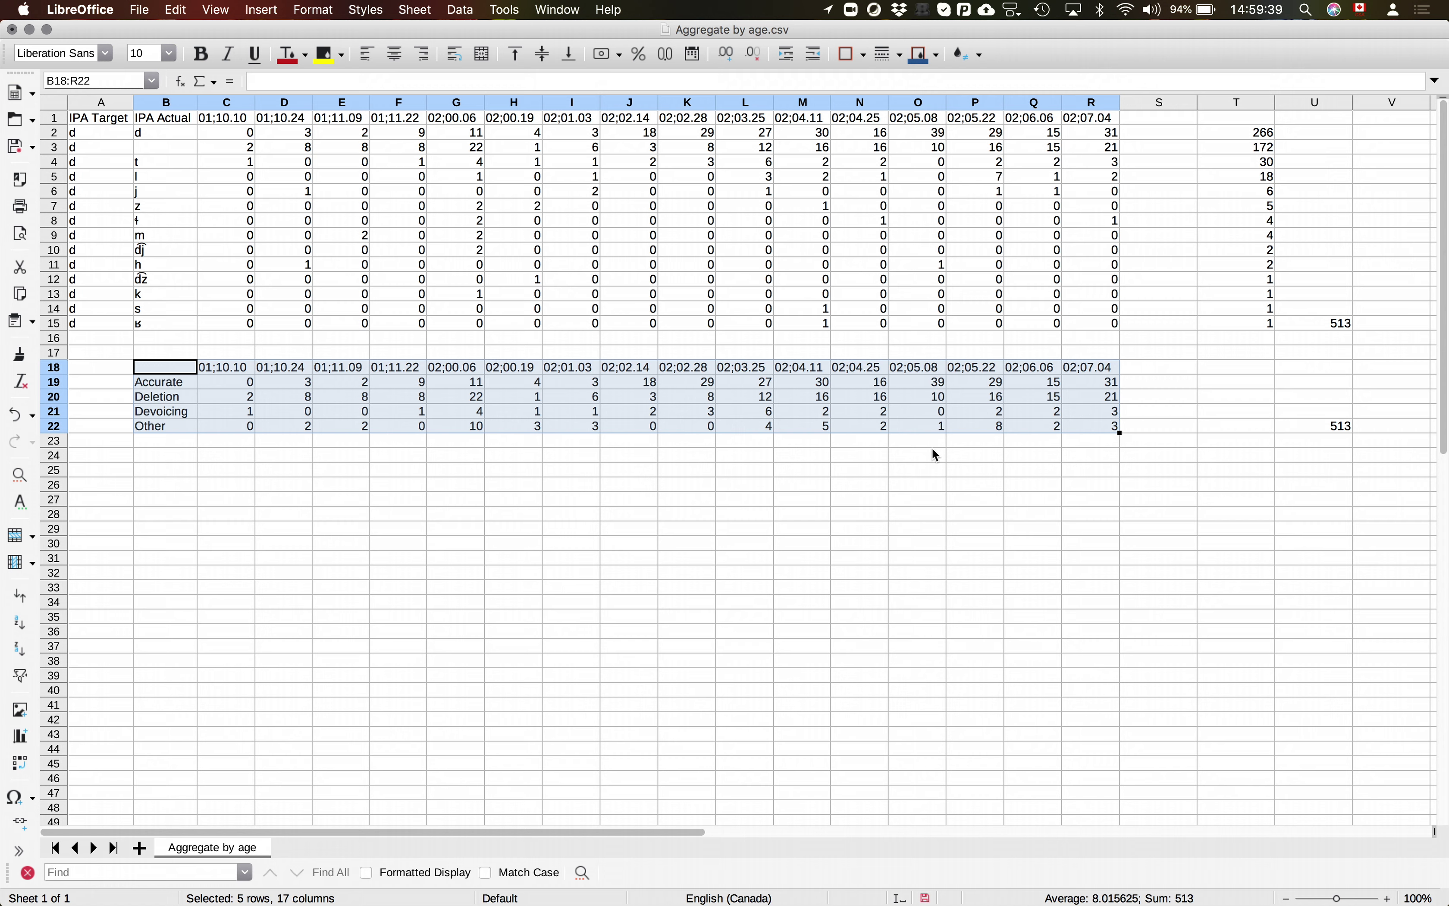
click(258, 6)
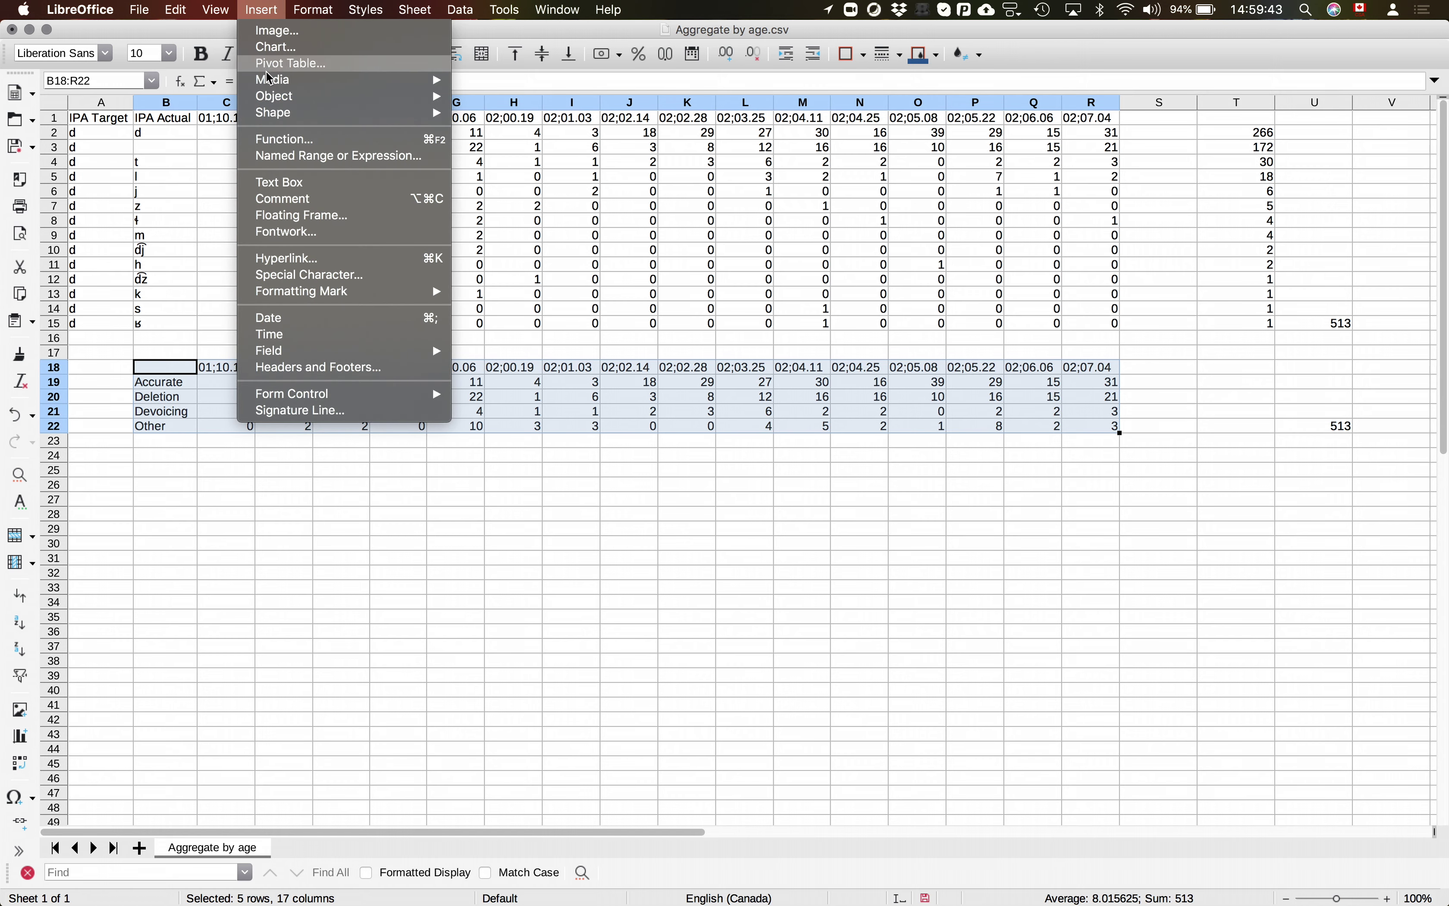
click(282, 49)
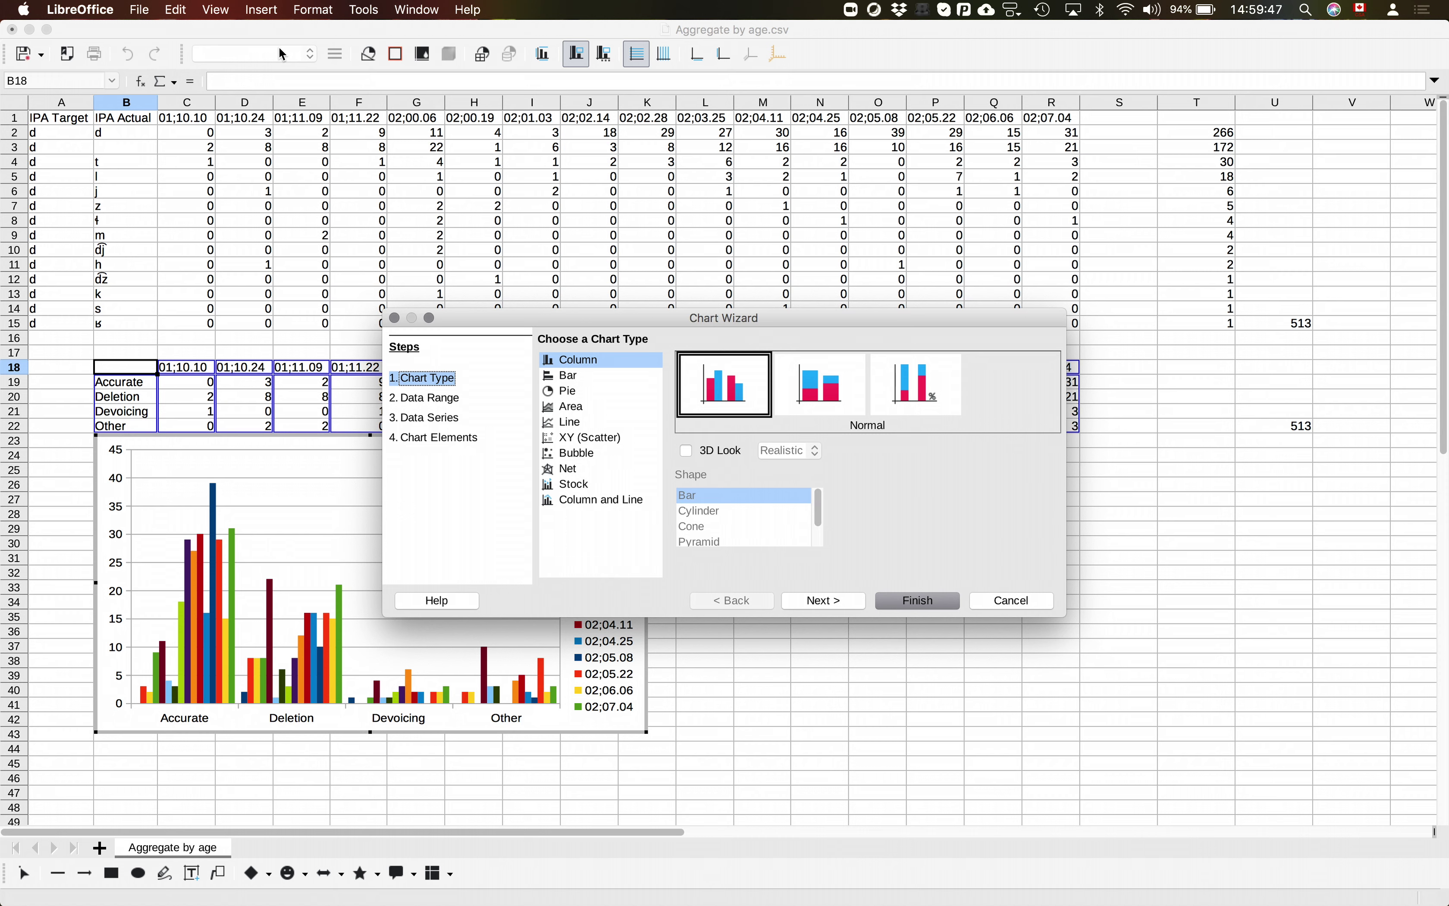
click(838, 387)
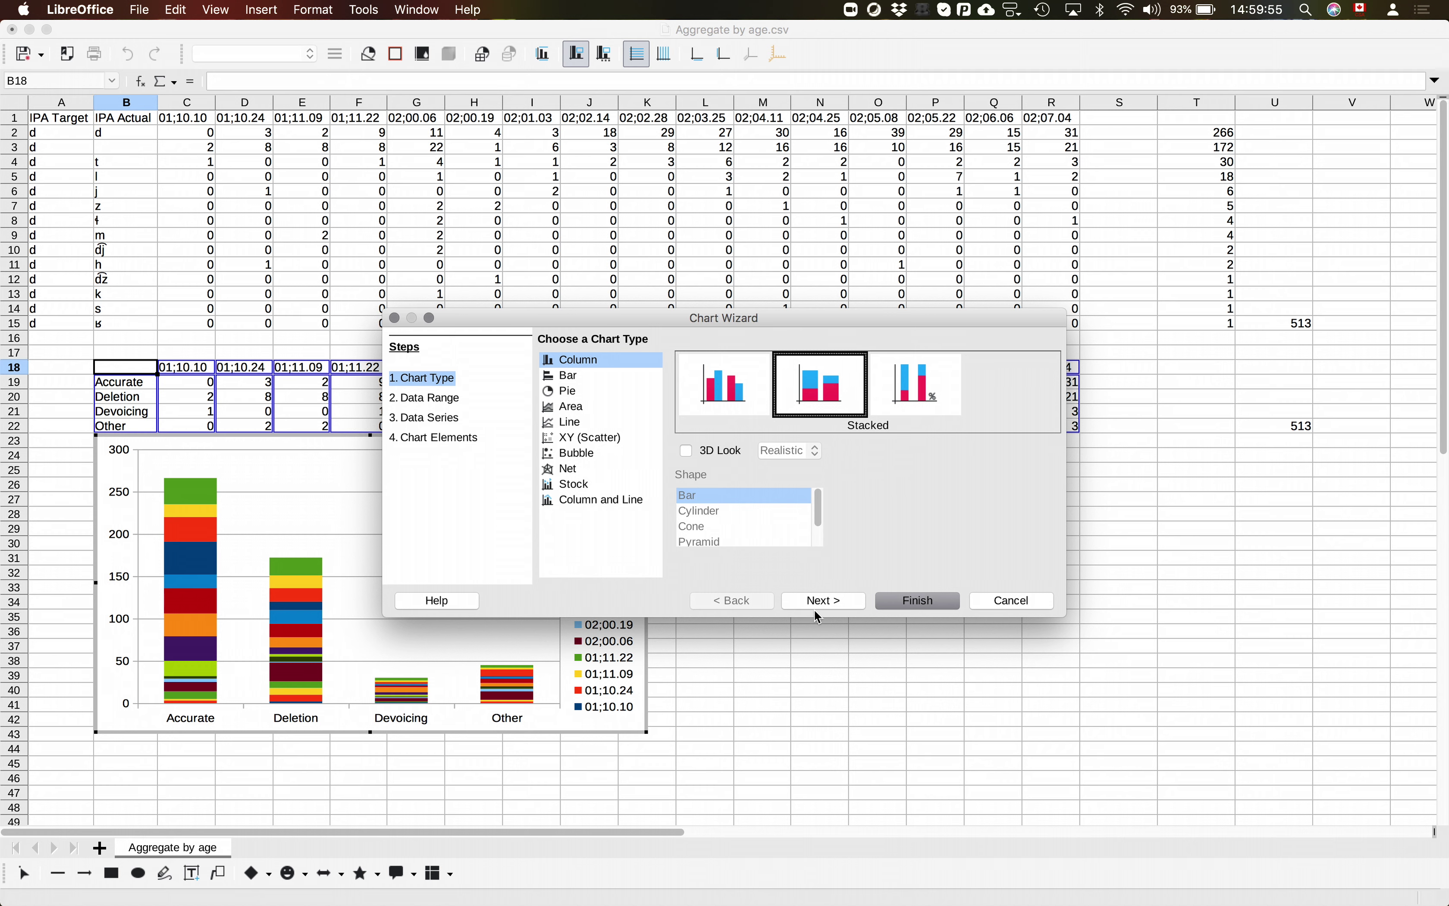
click(830, 601)
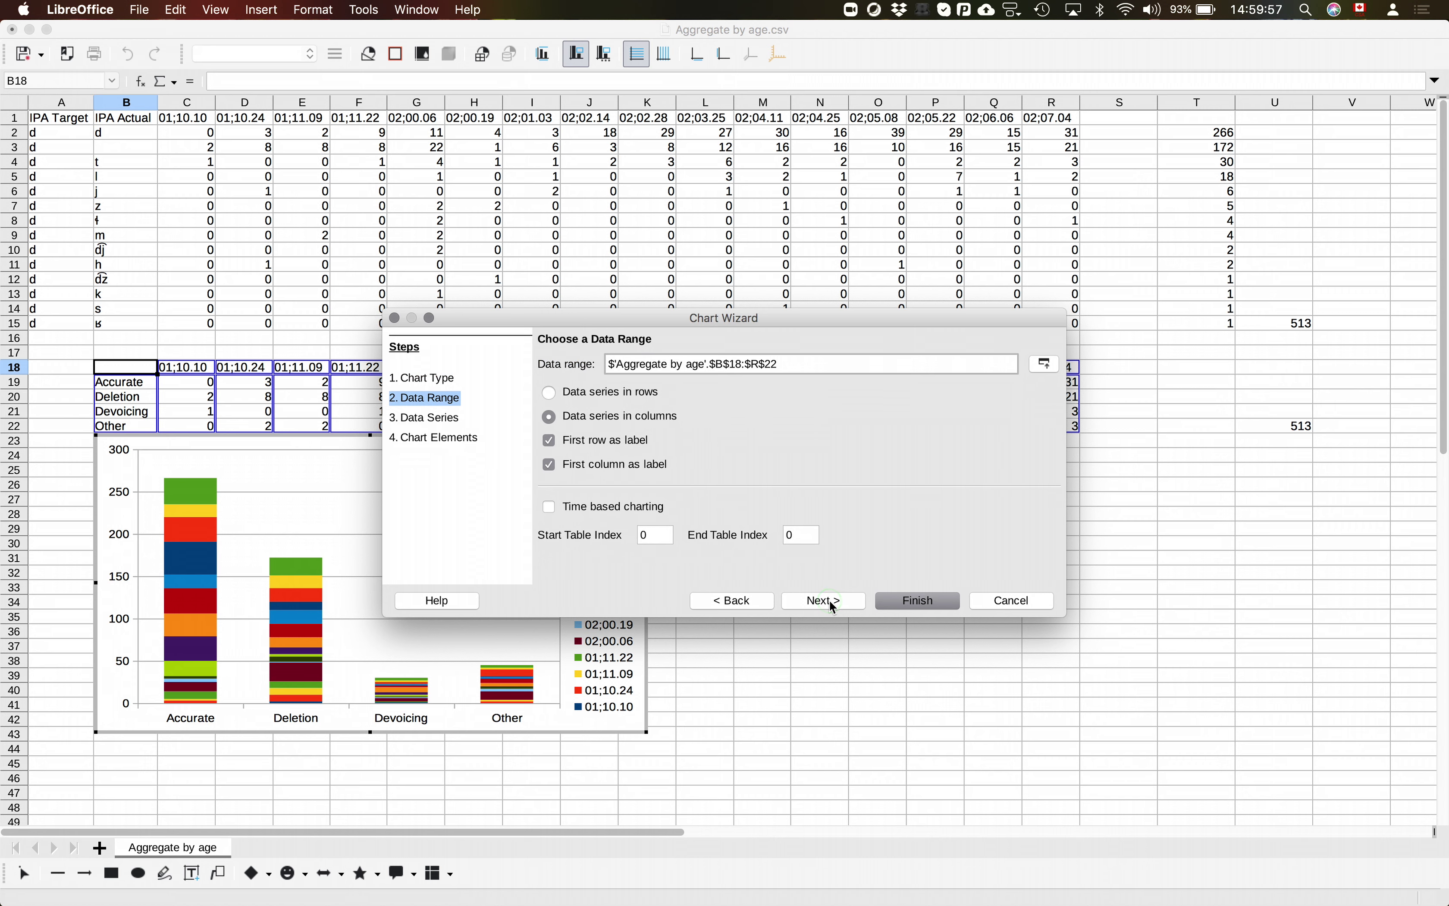
click(549, 394)
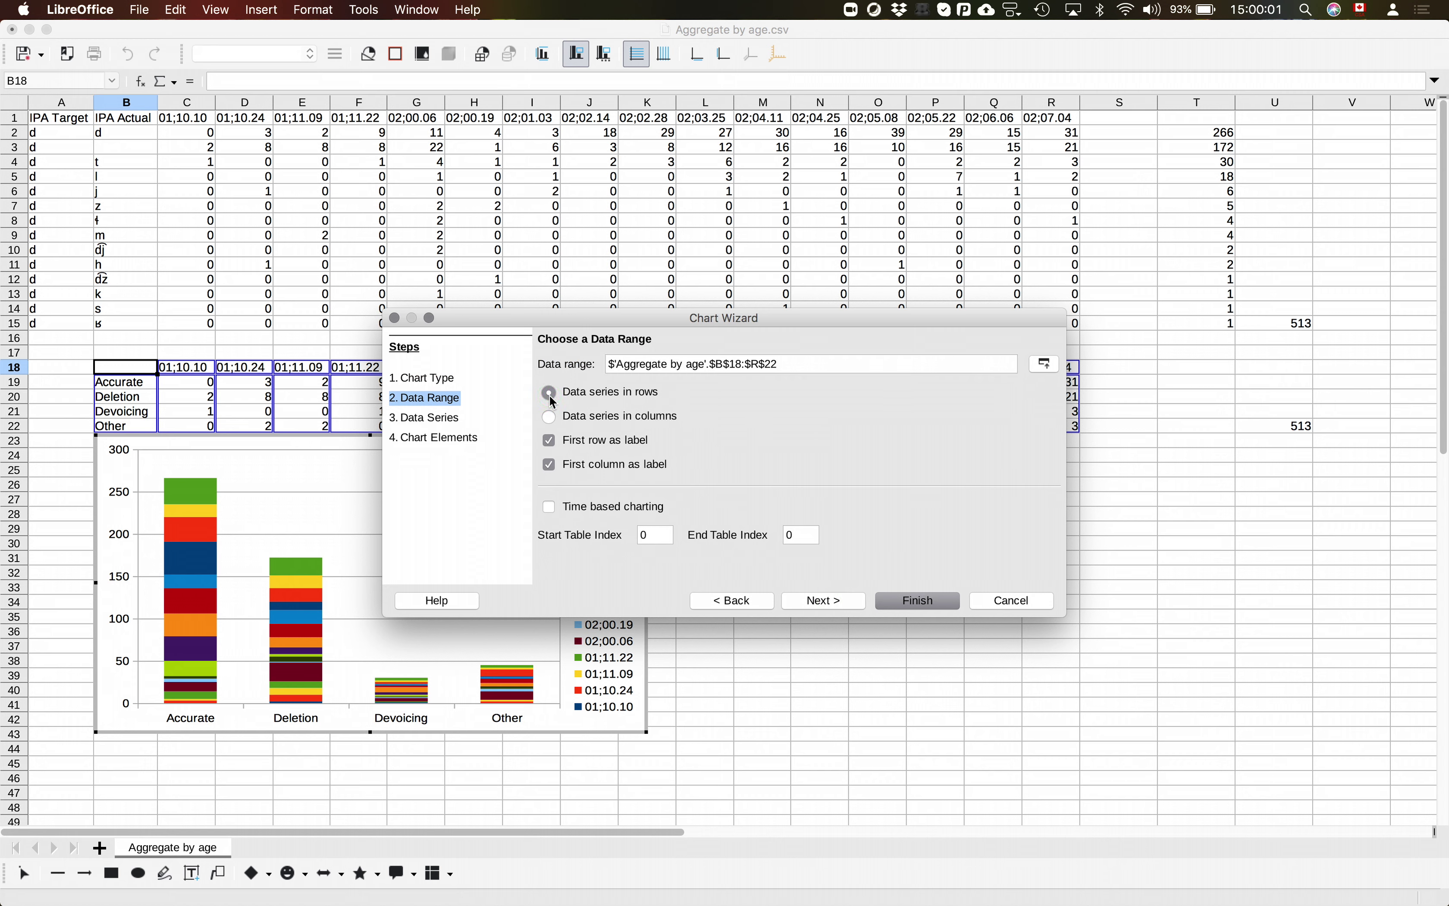
drag(531, 322, 786, 262)
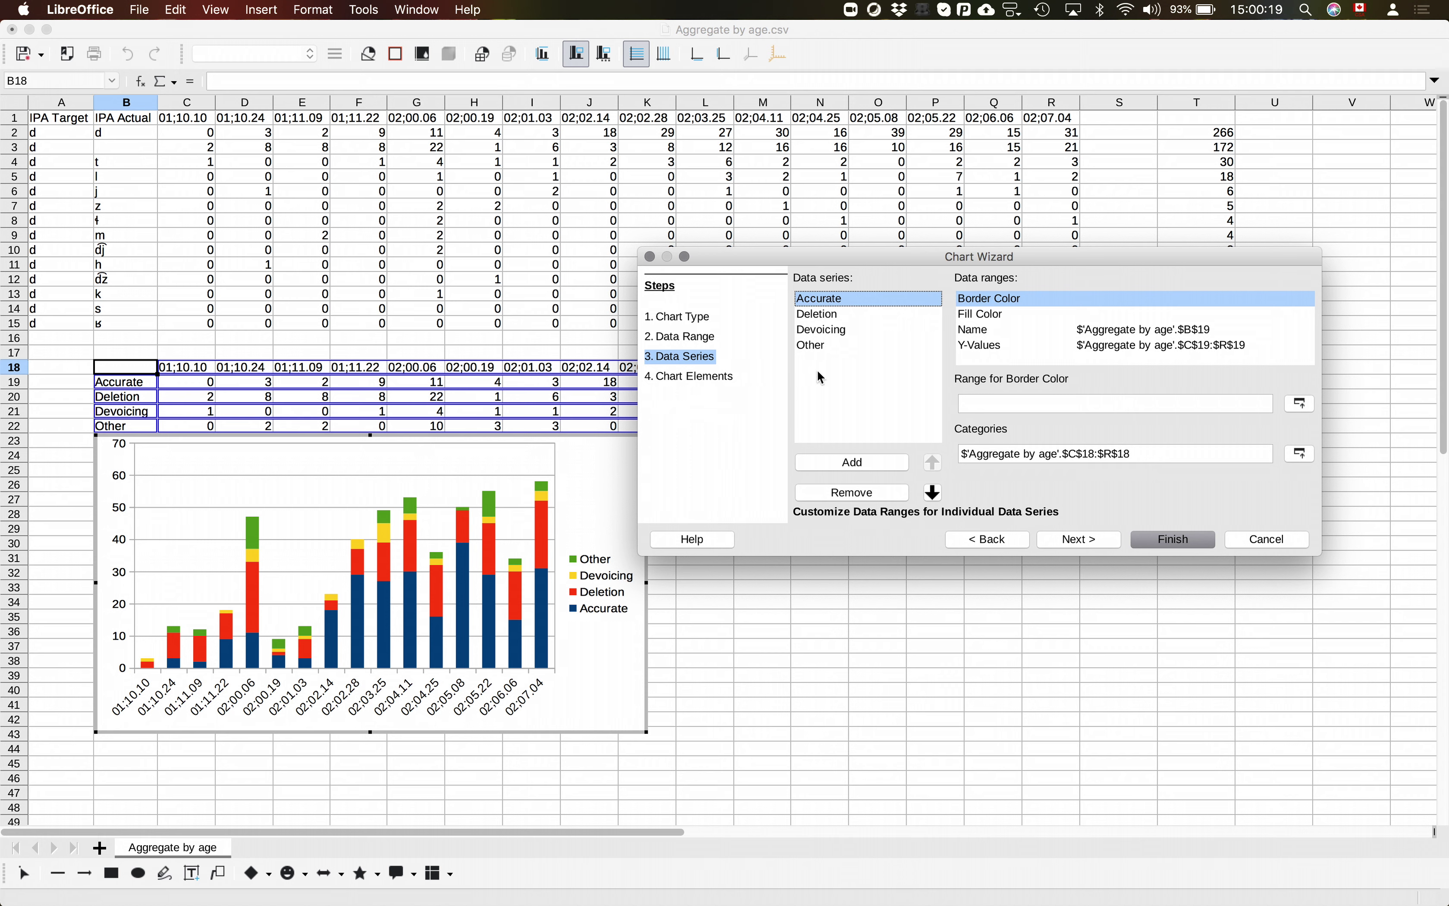
- Reorder the chart's data series to Other, Devoicing, Deletion, Accurate, and finish creating the chart
click(934, 494)
click(934, 493)
click(934, 494)
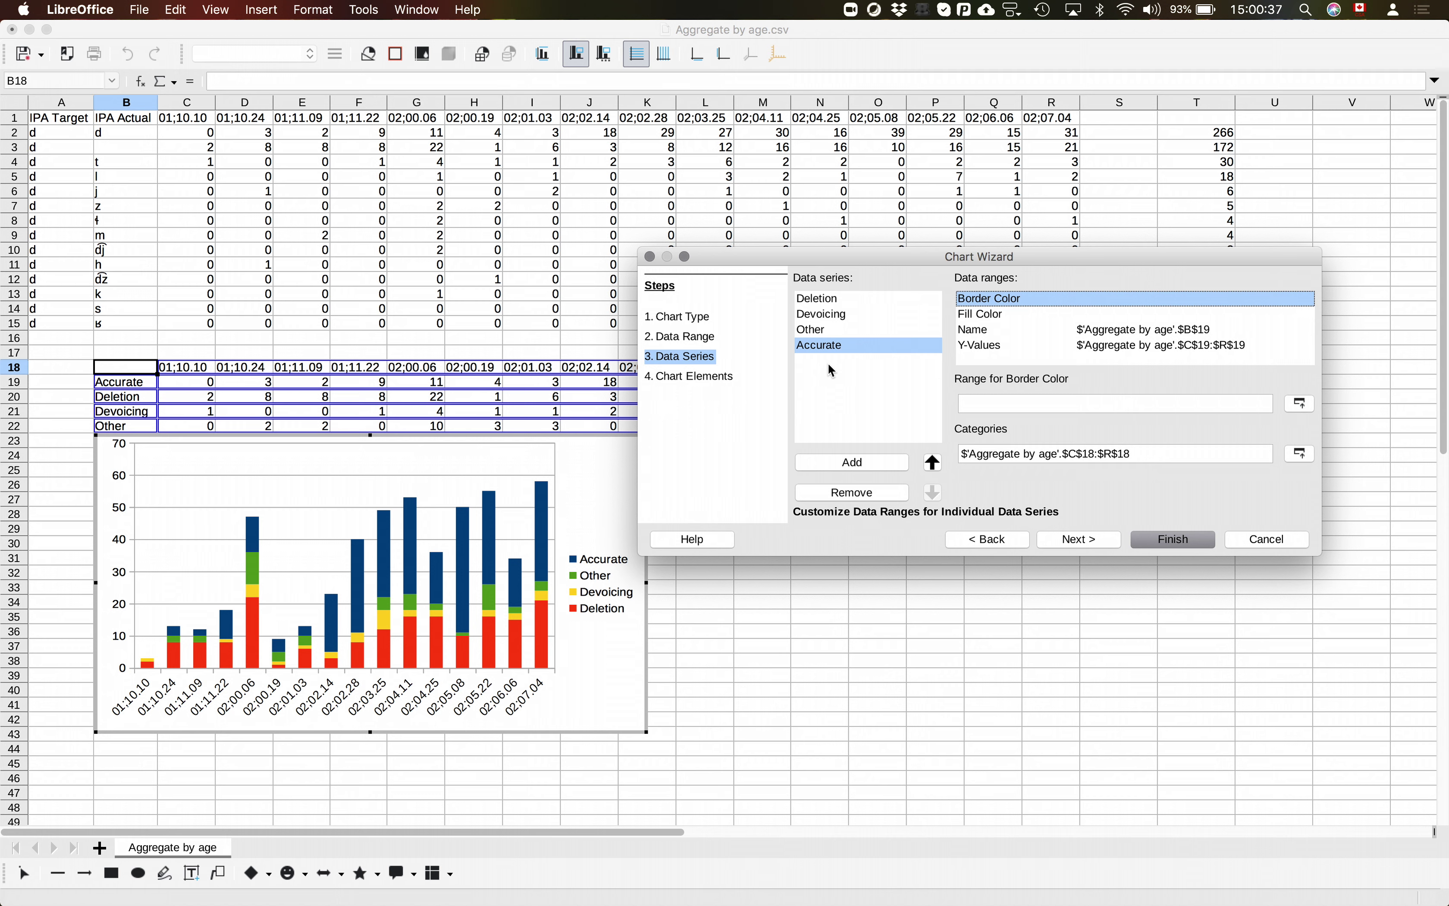
click(823, 328)
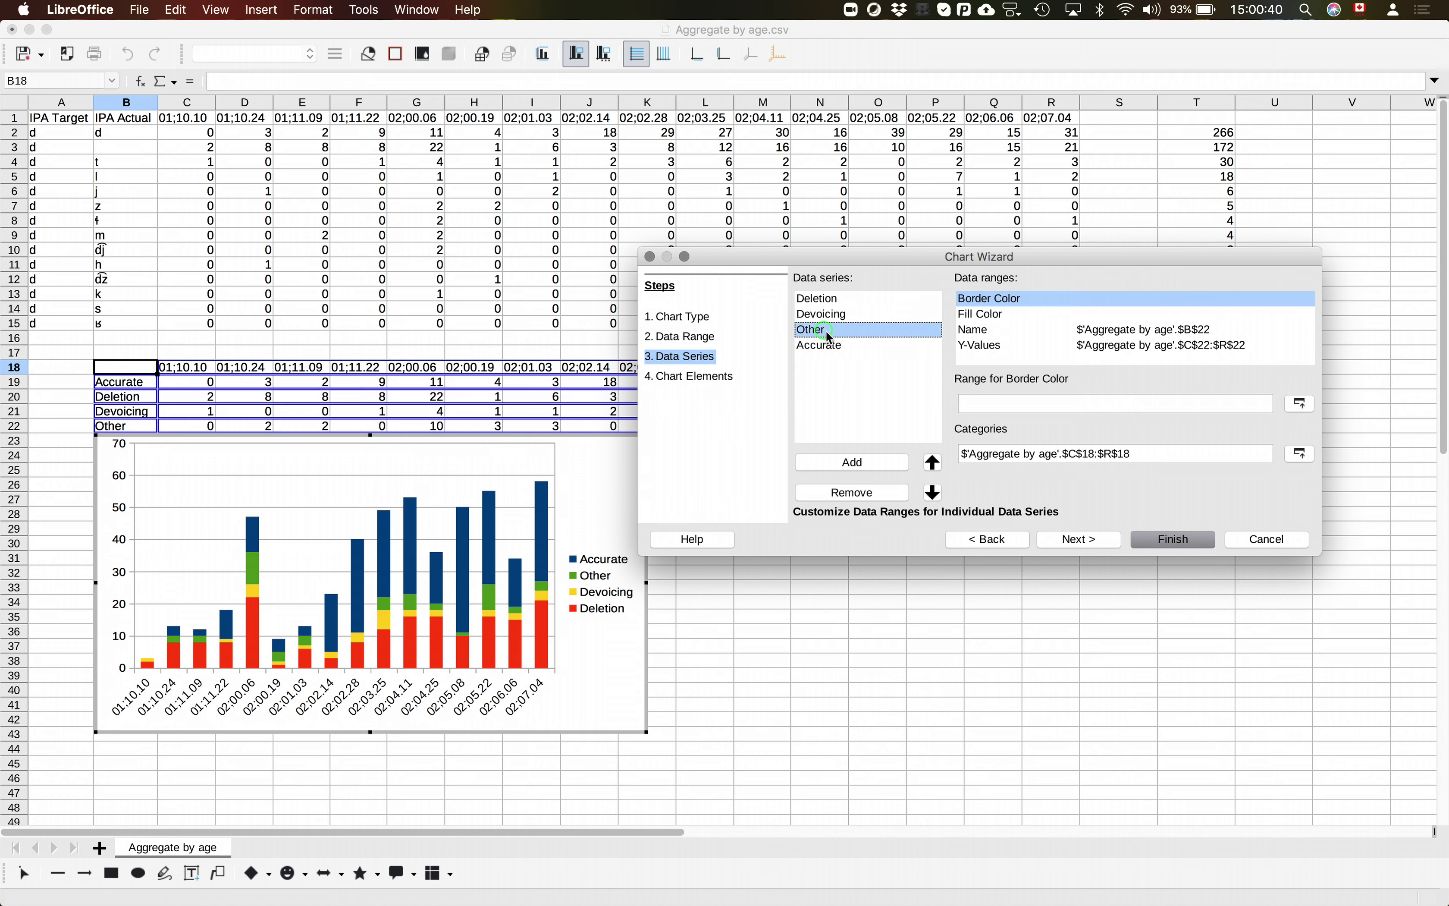
click(939, 463)
click(939, 463)
click(839, 312)
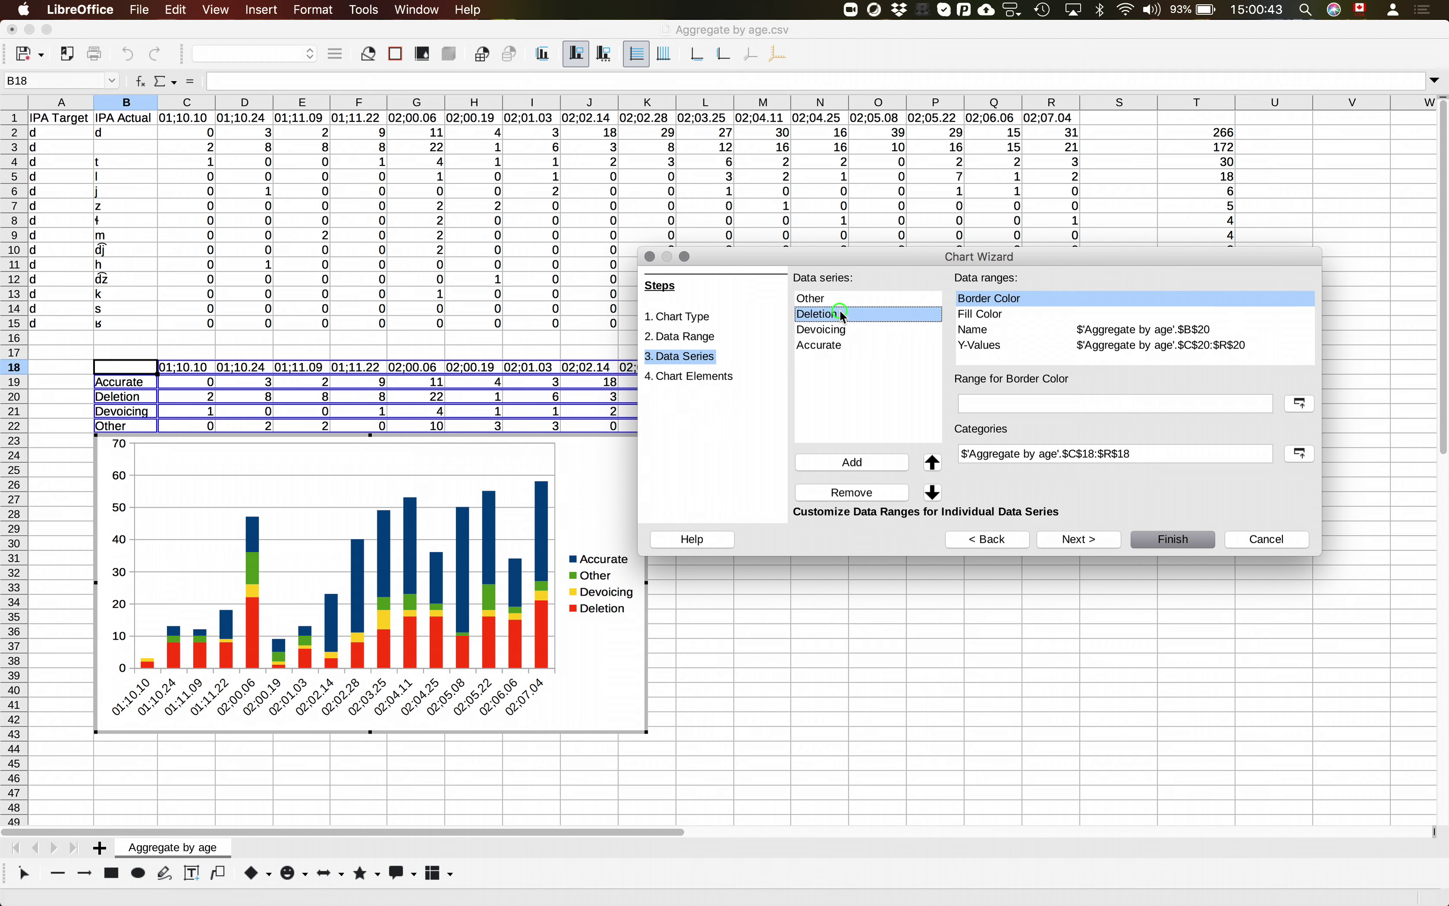
click(934, 493)
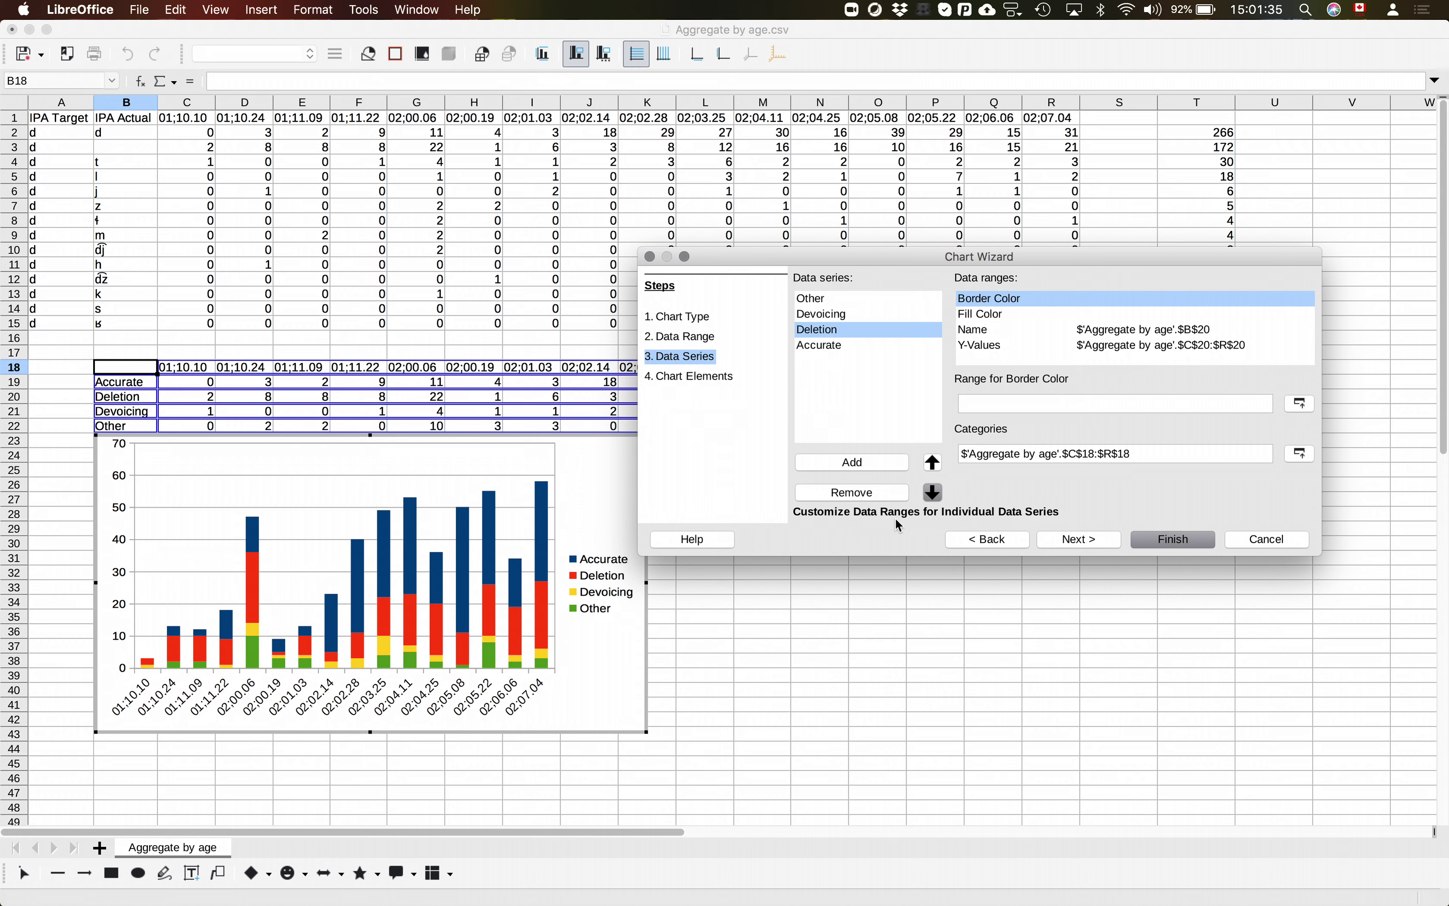
click(1176, 540)
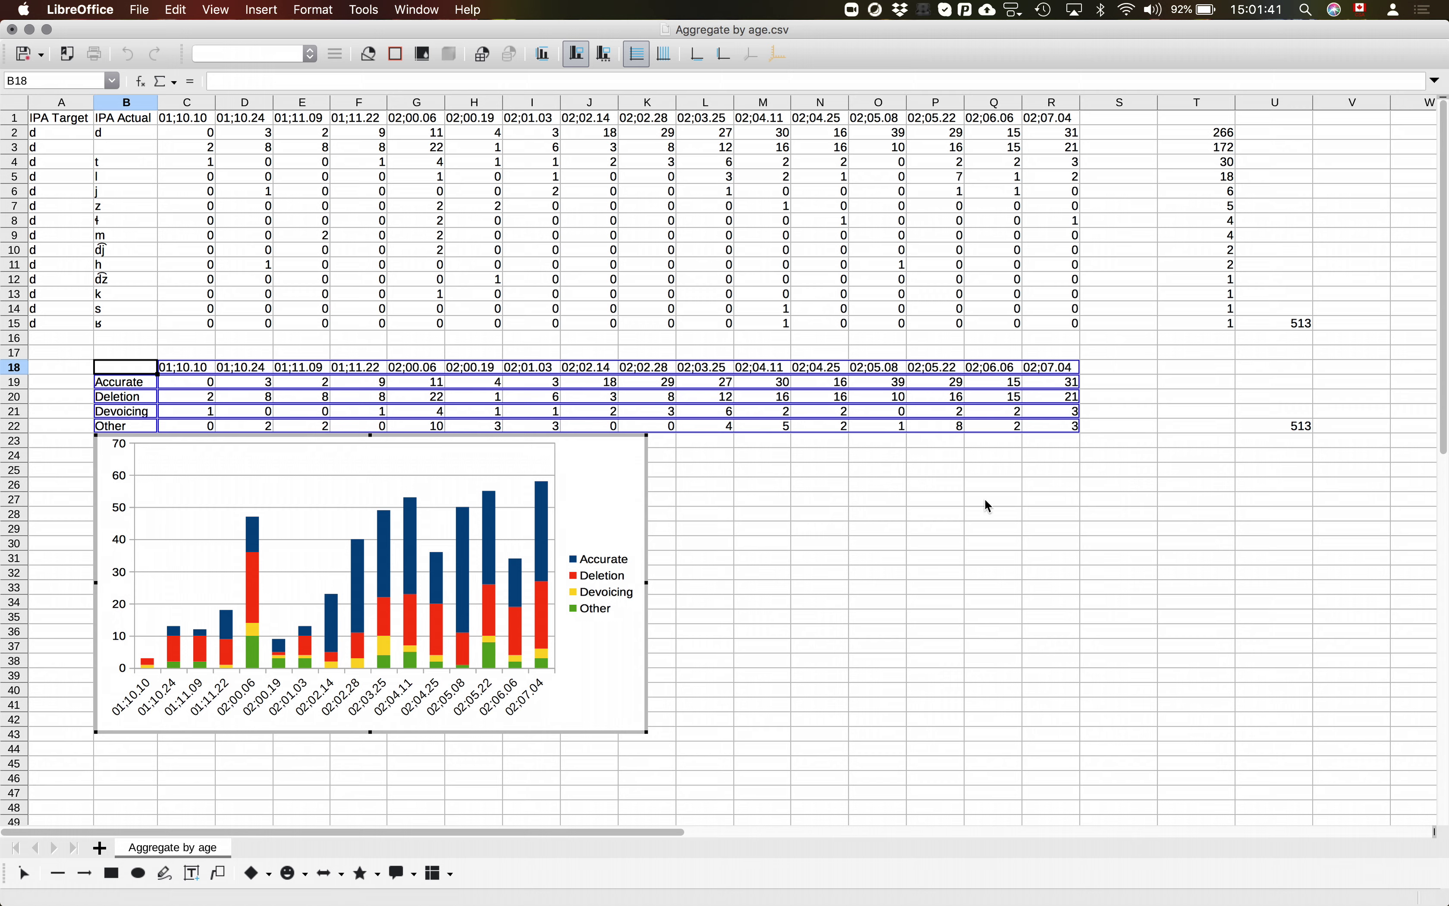
right_click(593, 499)
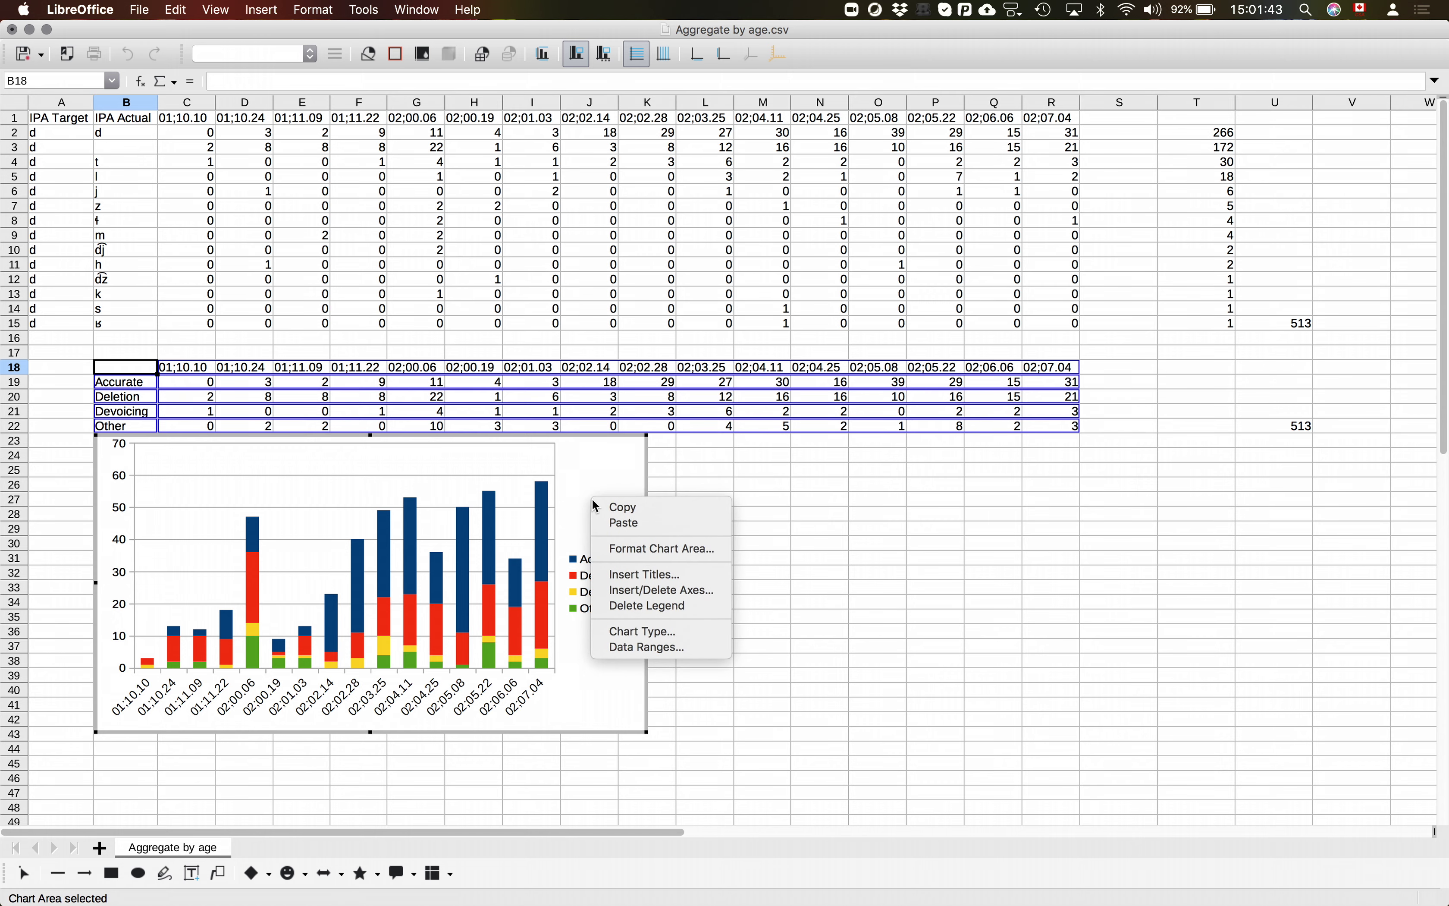
click(806, 439)
click(790, 499)
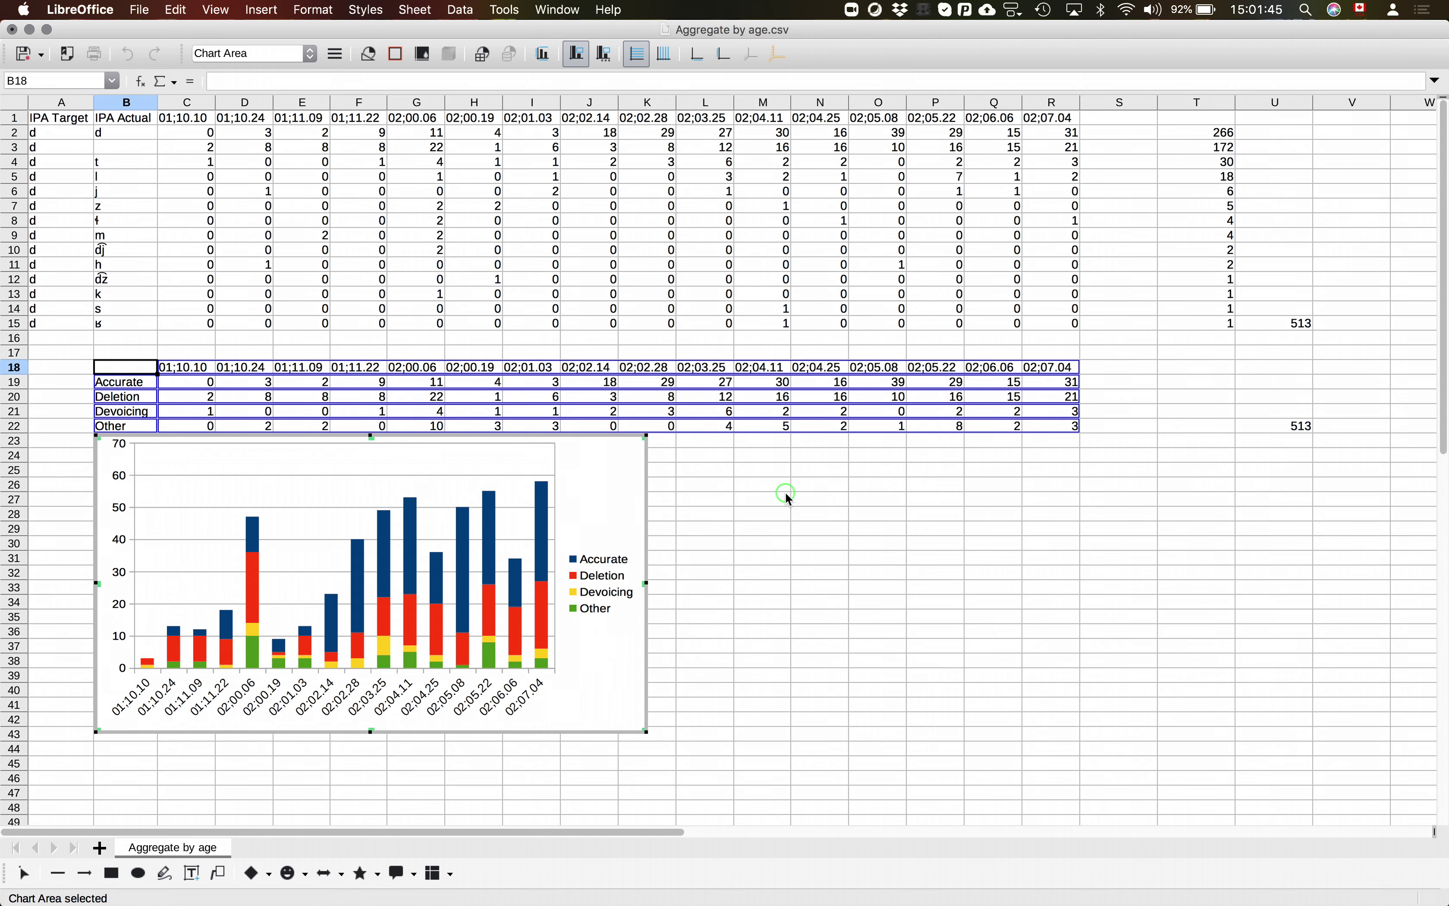
right_click(628, 493)
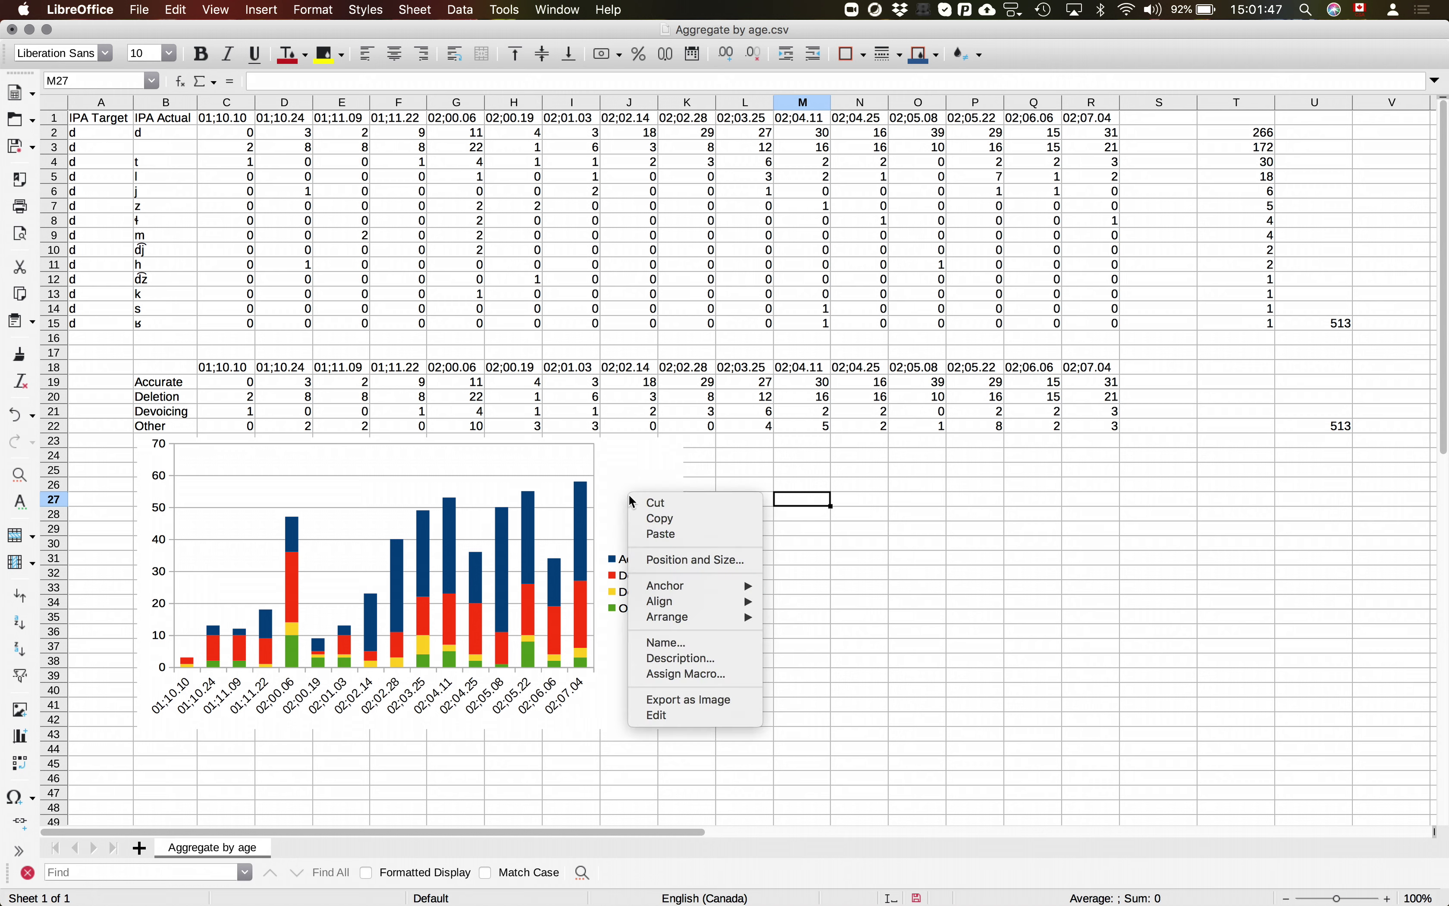
click(618, 493)
right_click(619, 493)
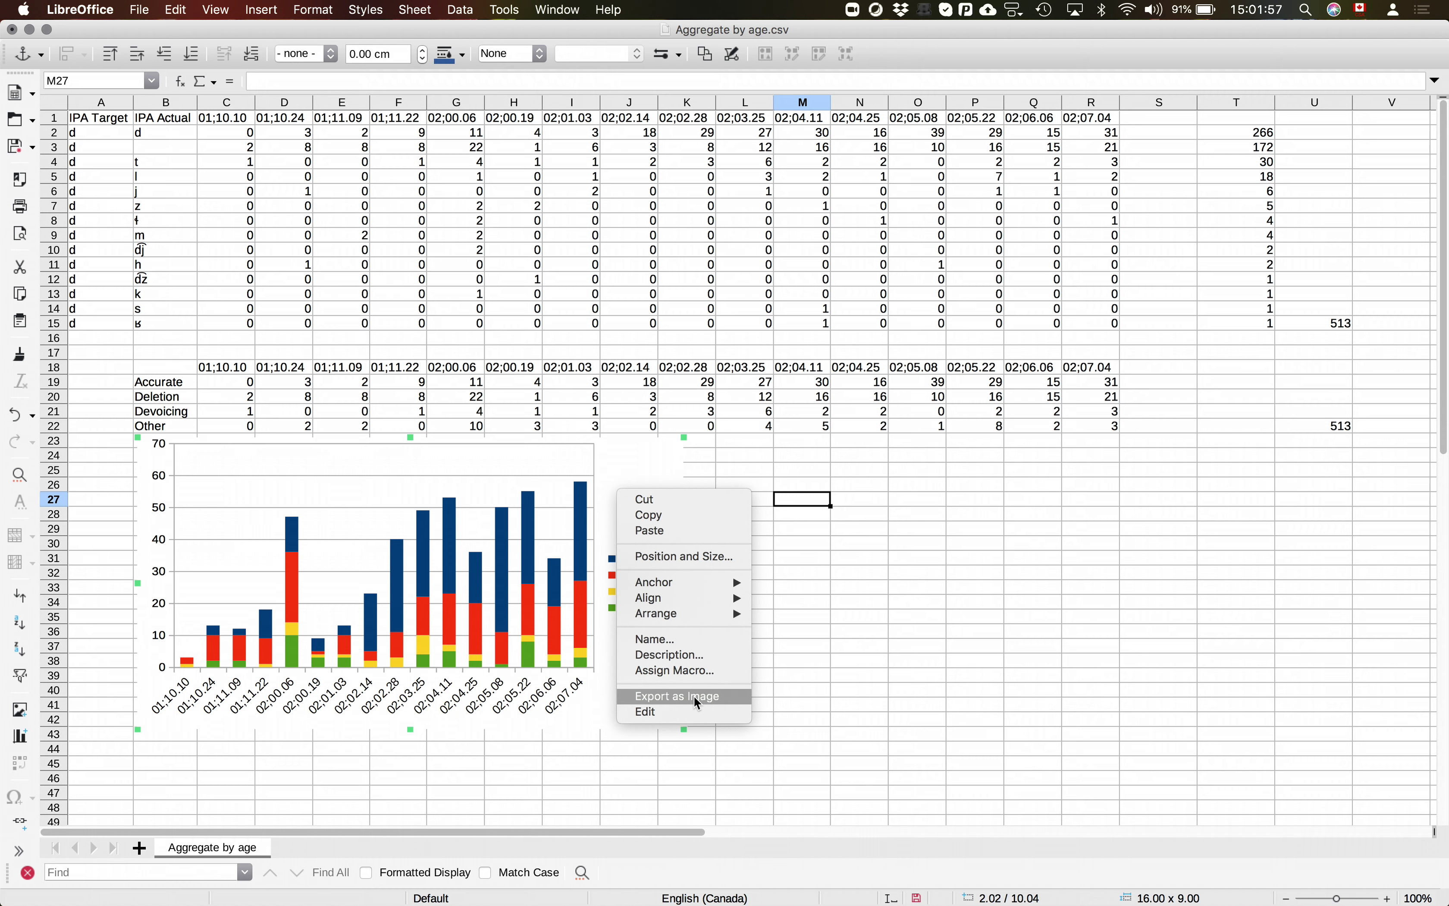
click(778, 639)
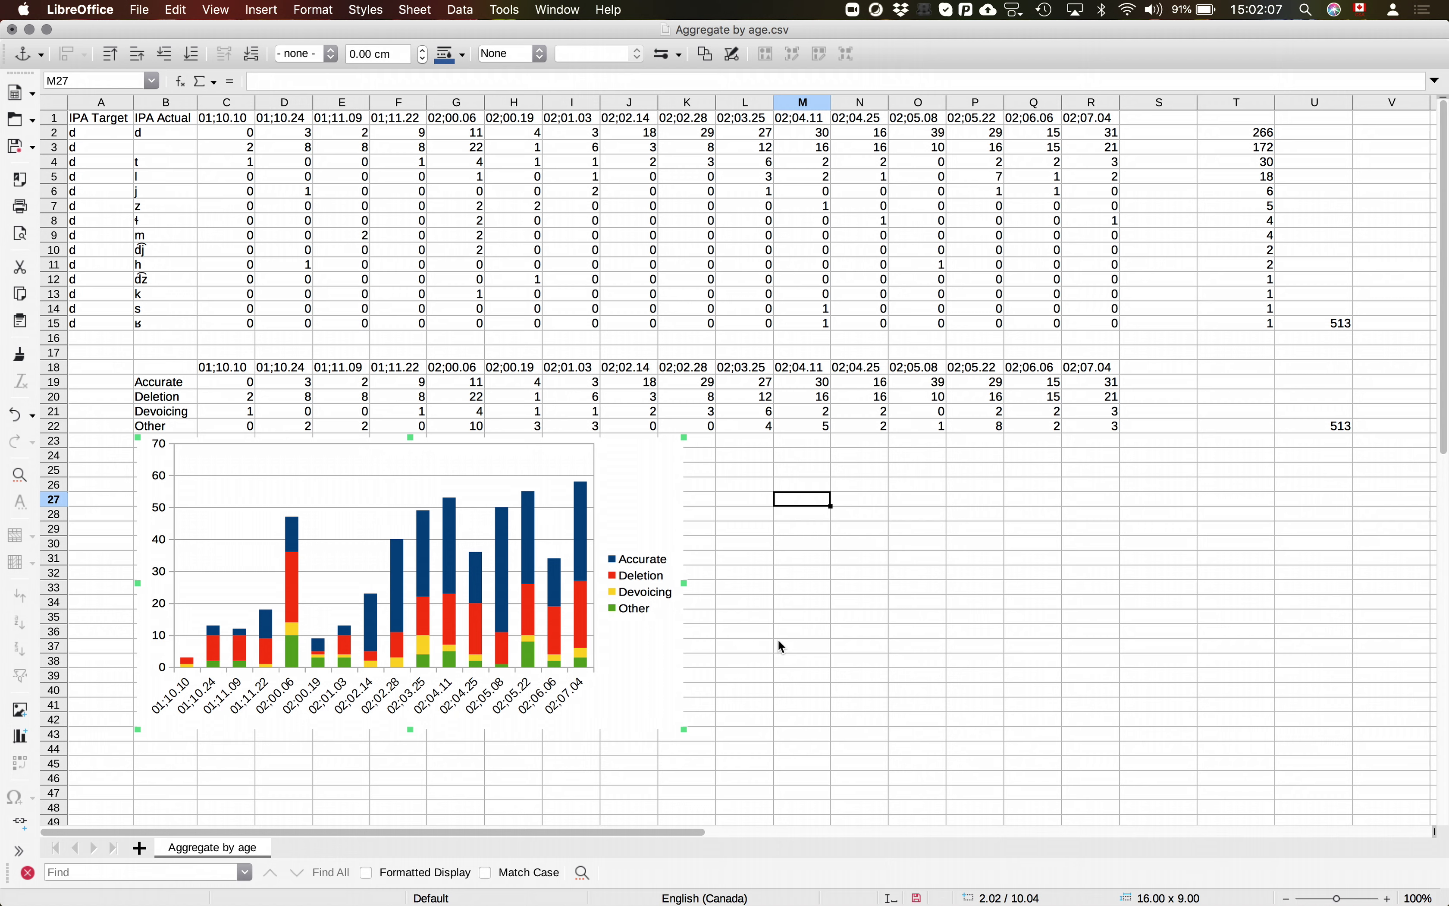
- Recolour the chart's Accurate series green (009900) and its Deletion series dark red, using the recent colours
double_click(505, 571)
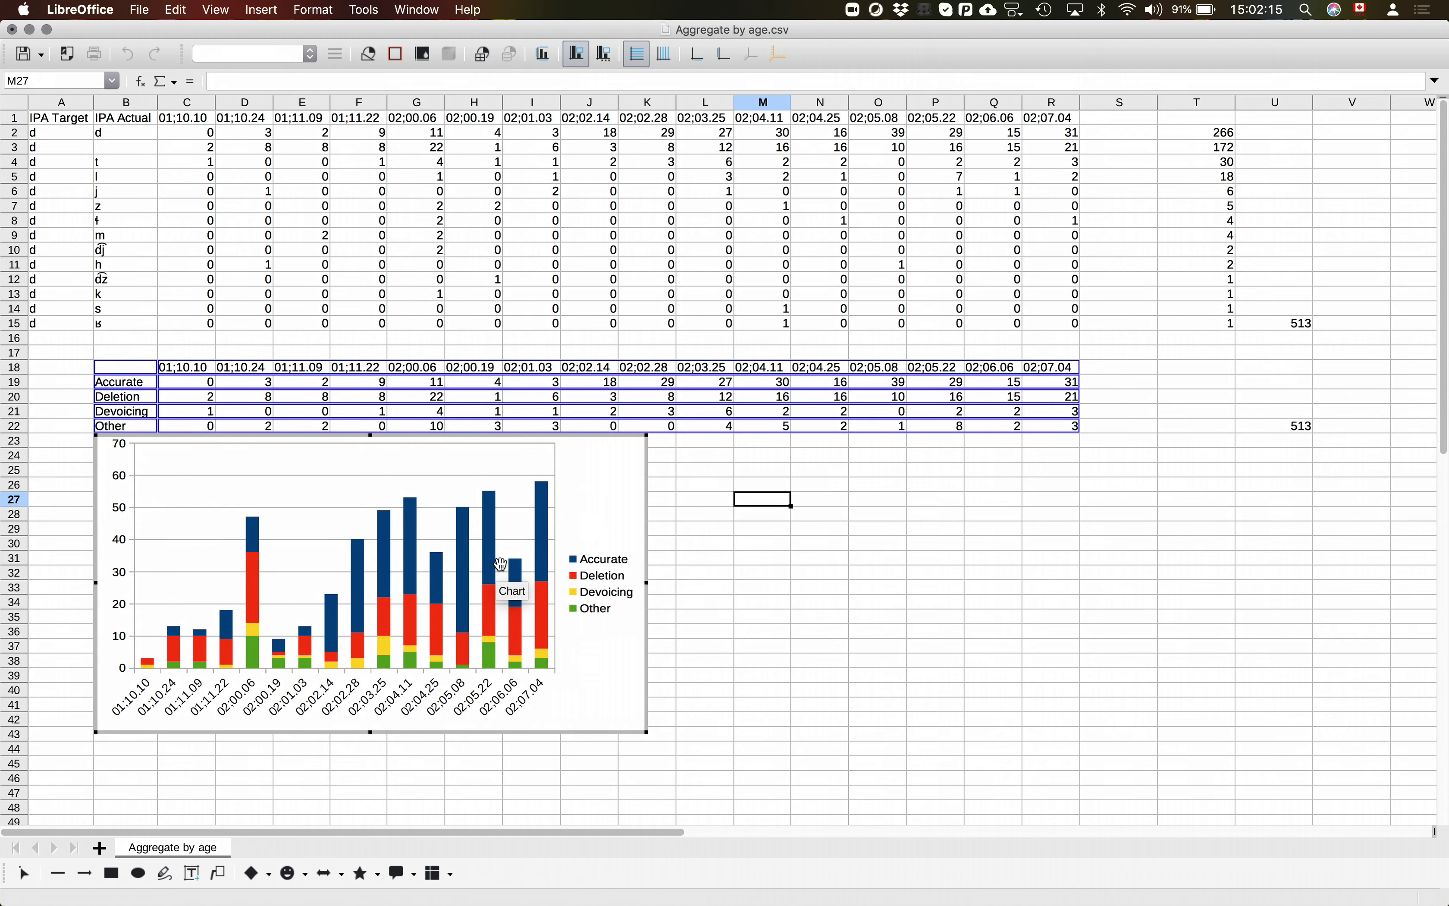
double_click(489, 534)
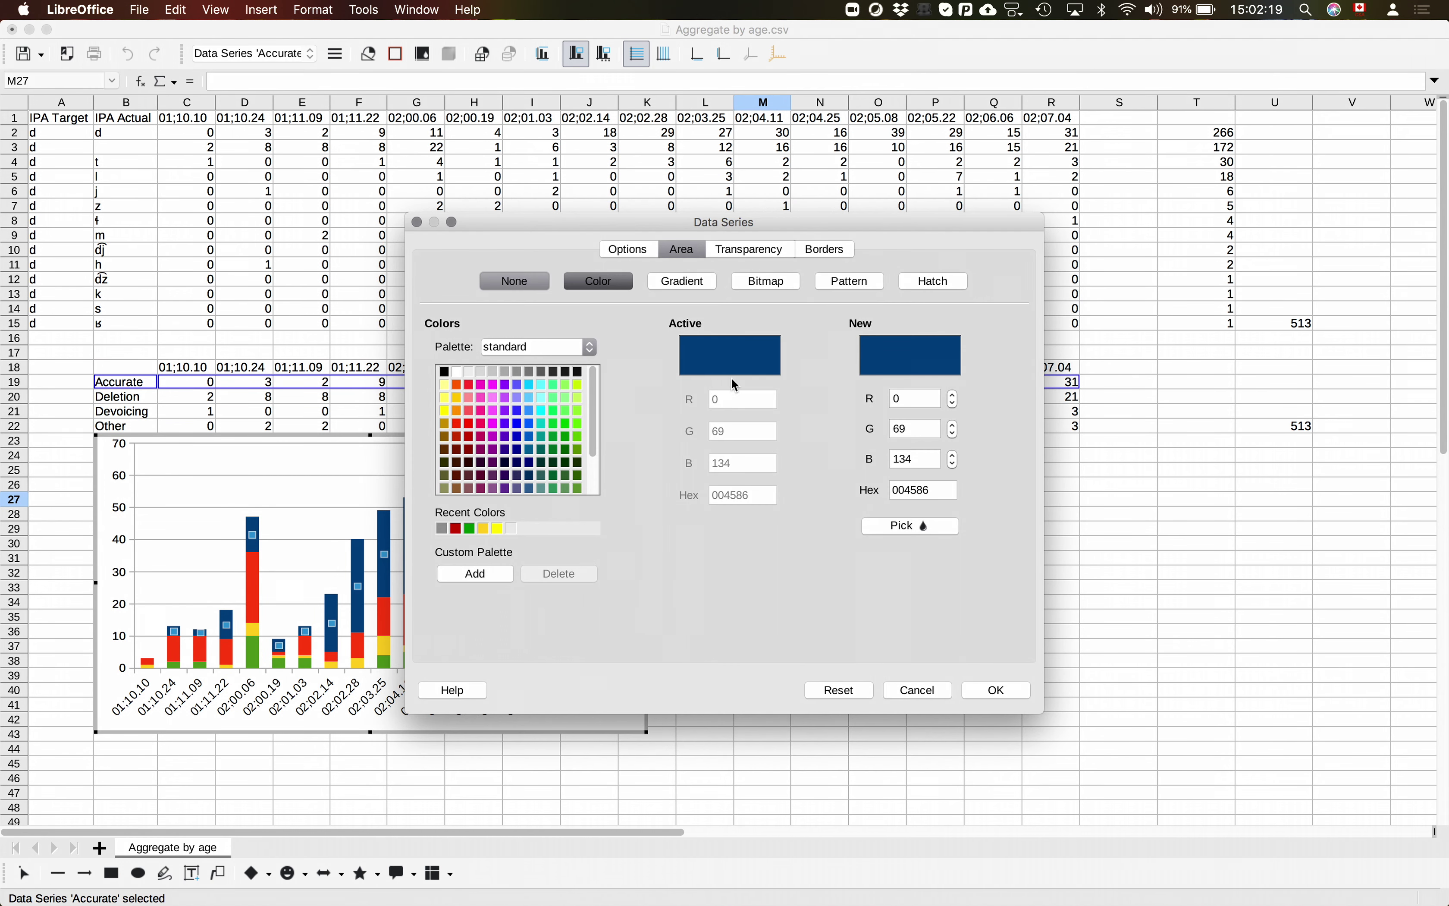
click(472, 529)
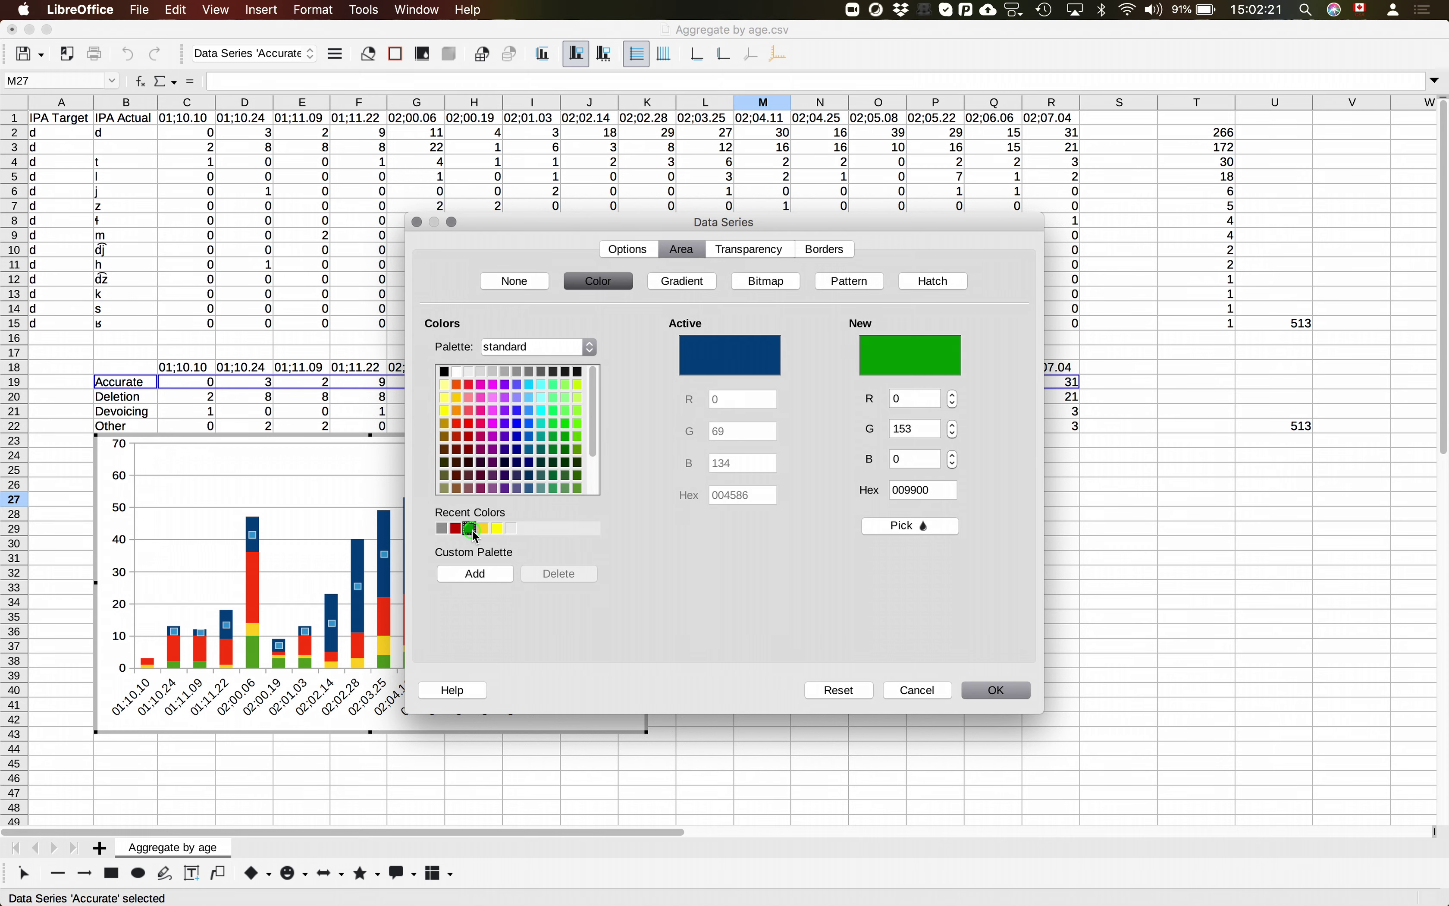
click(1008, 689)
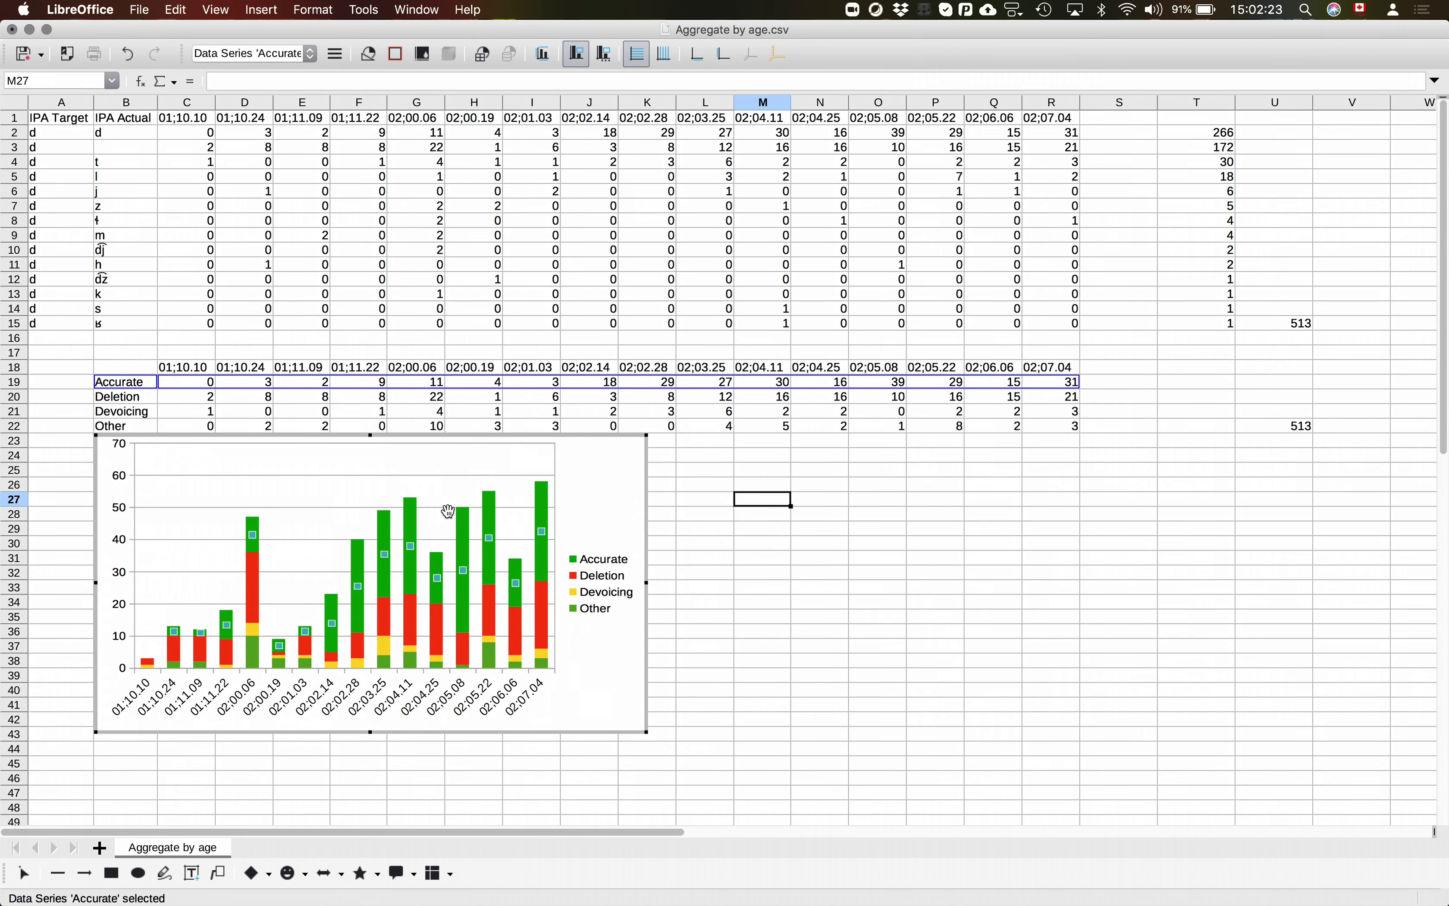
double_click(411, 612)
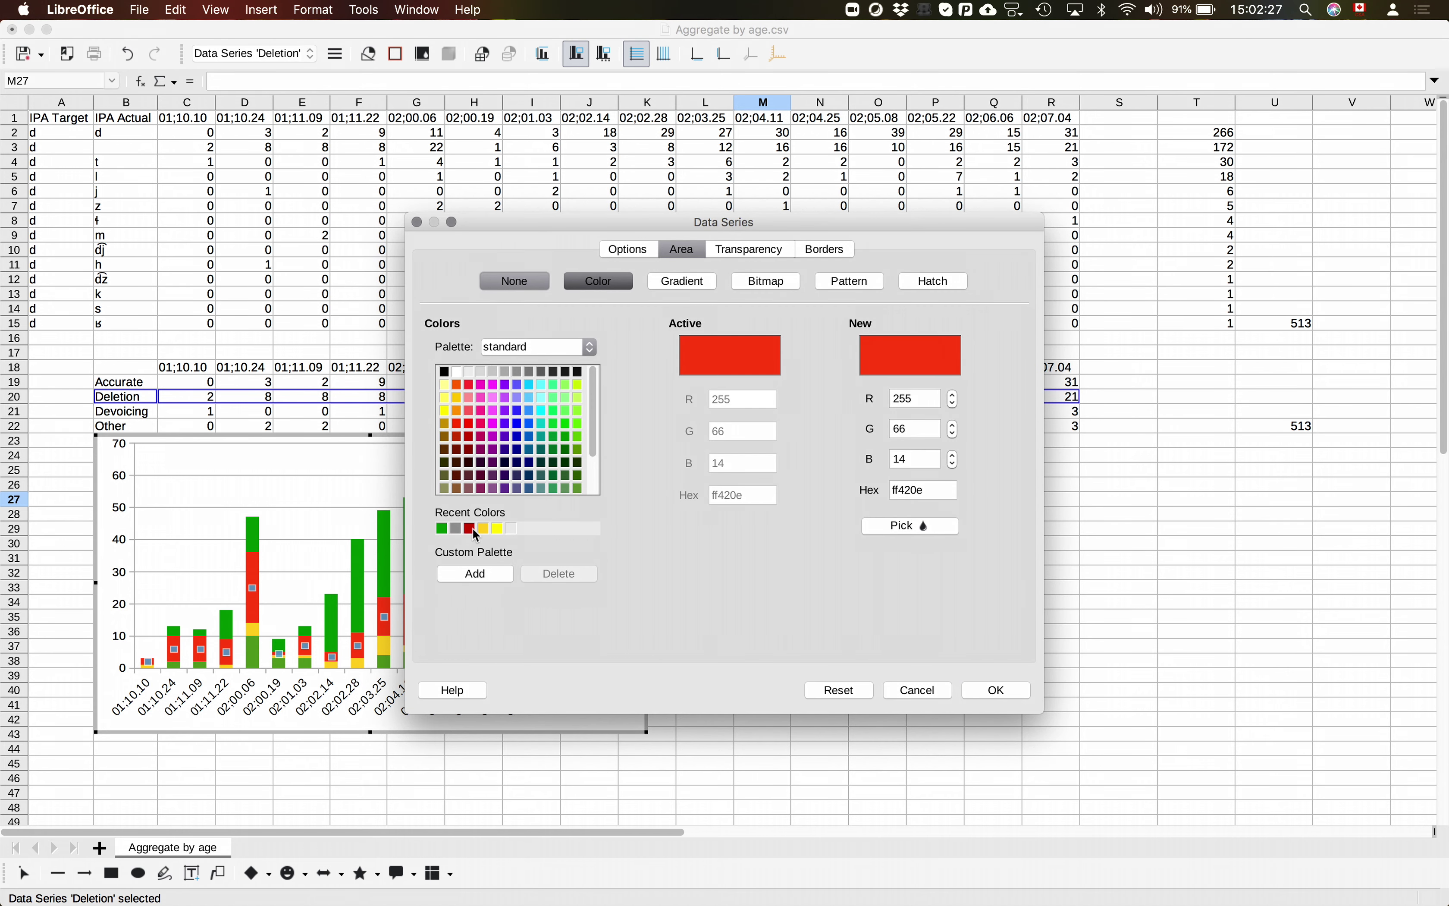
click(472, 529)
click(988, 692)
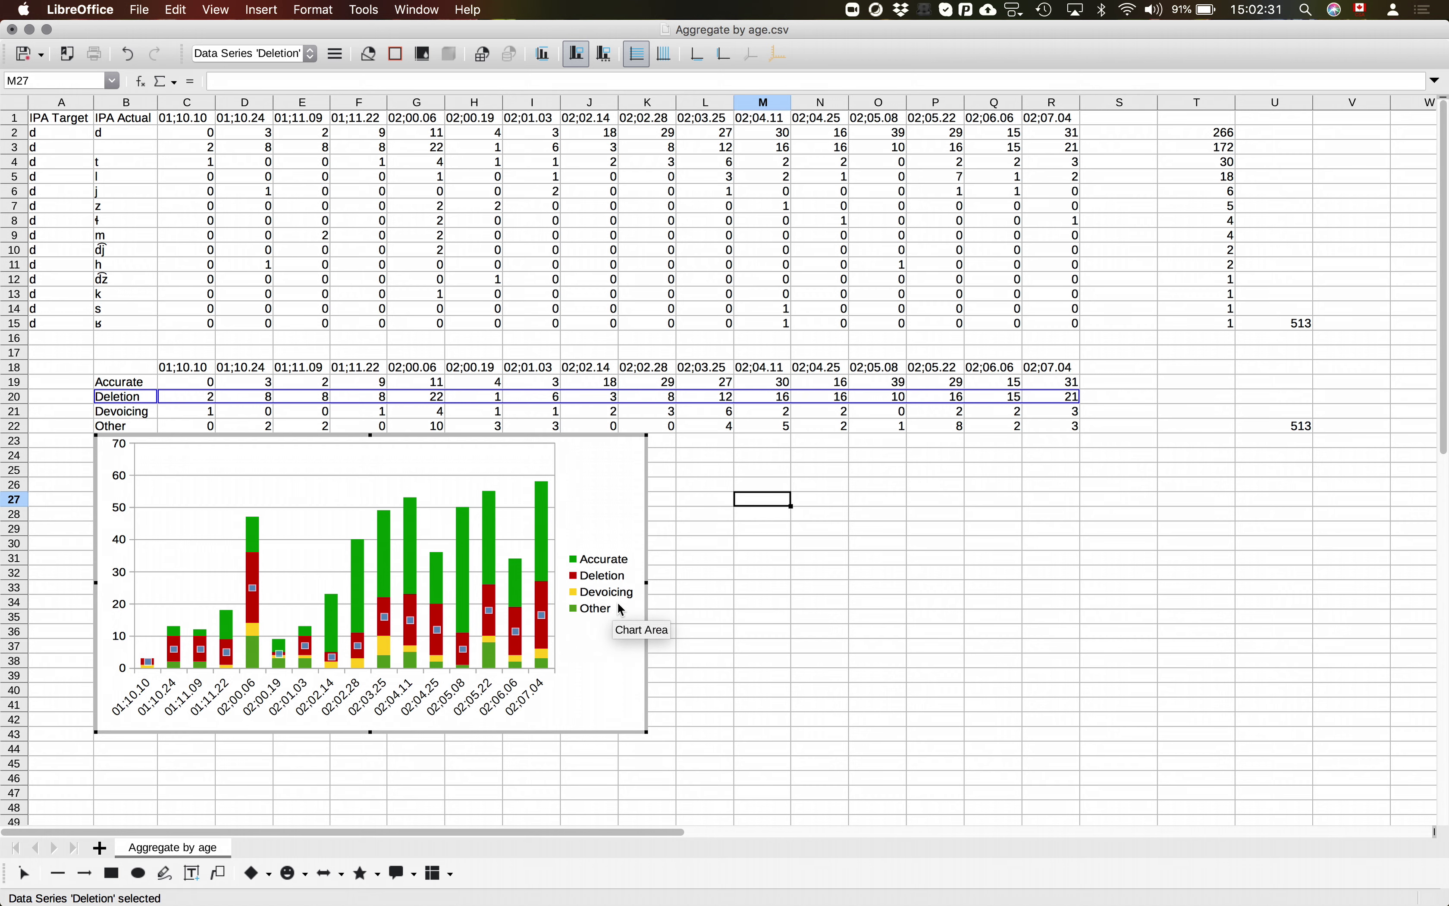
- Recolour the chart's Other series grey (999999)
click(410, 662)
double_click(410, 663)
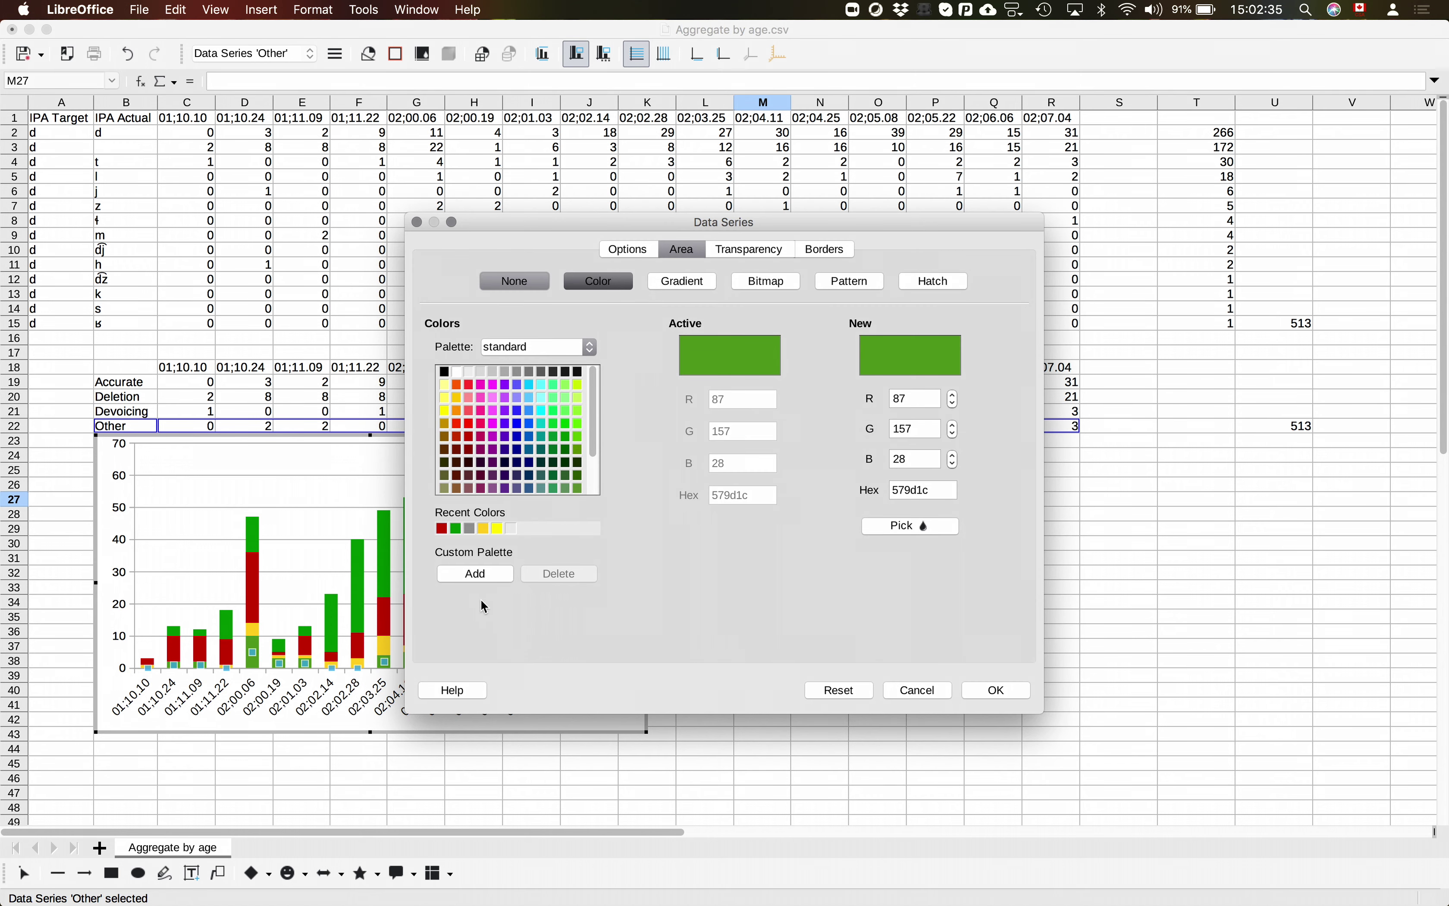
click(470, 528)
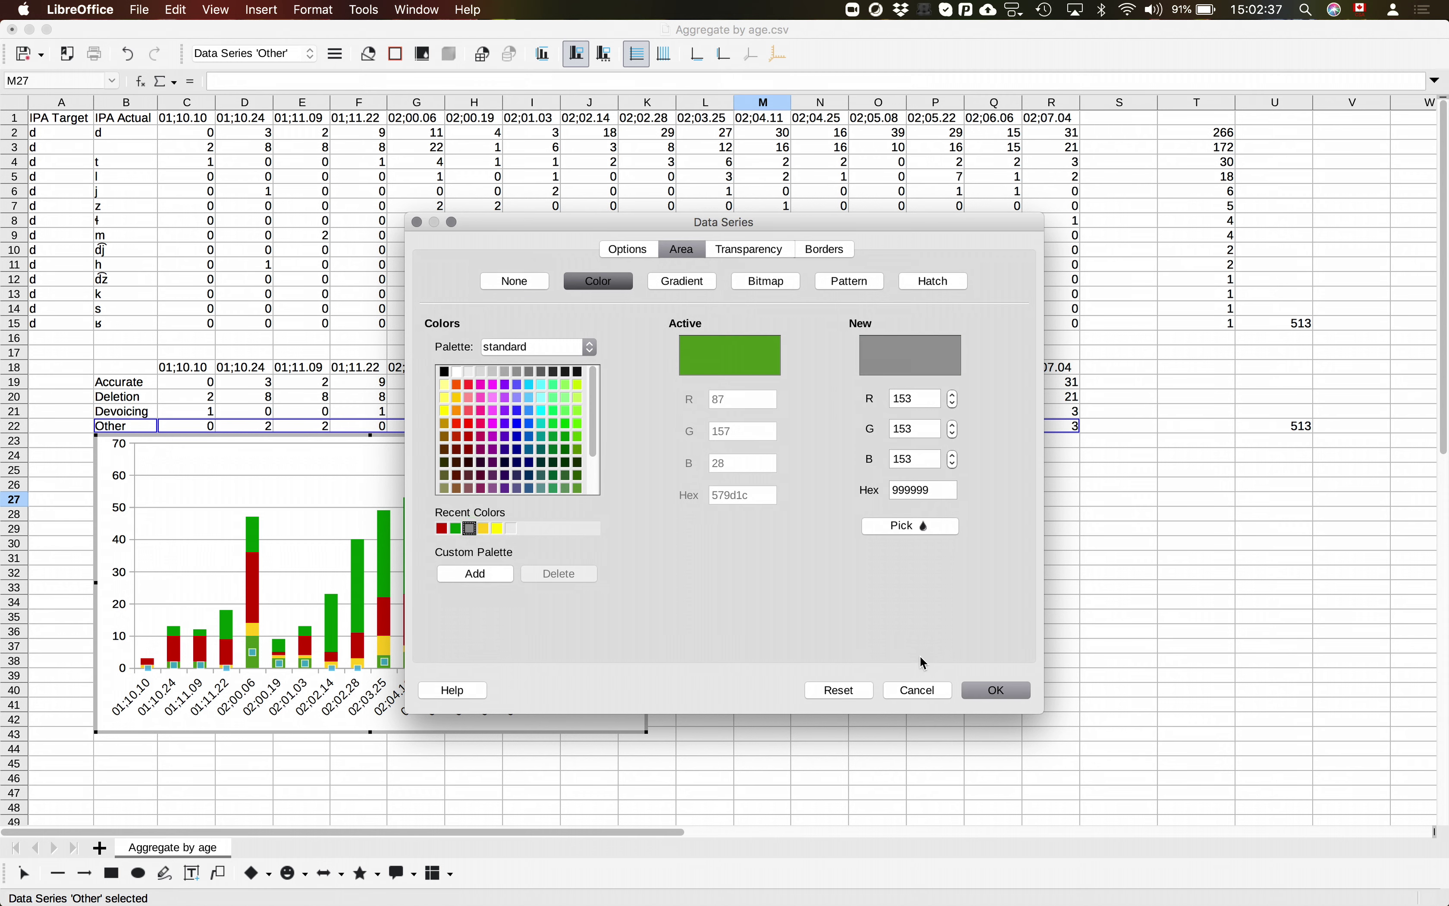
click(990, 695)
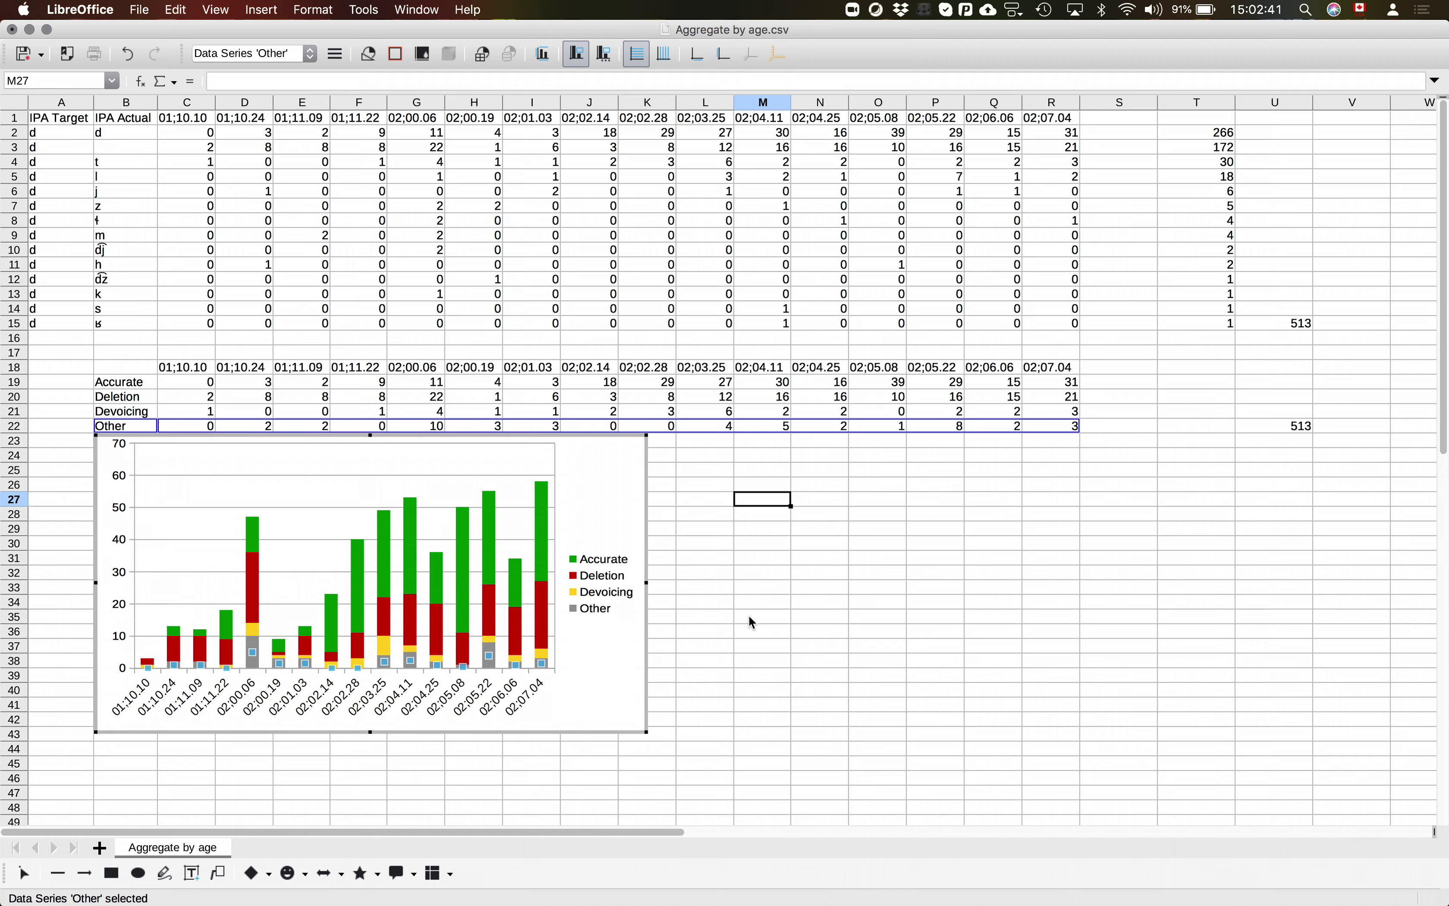
- Leave chart editing and move the chart to start around cell L24, below the later age columns of the summary table
click(736, 522)
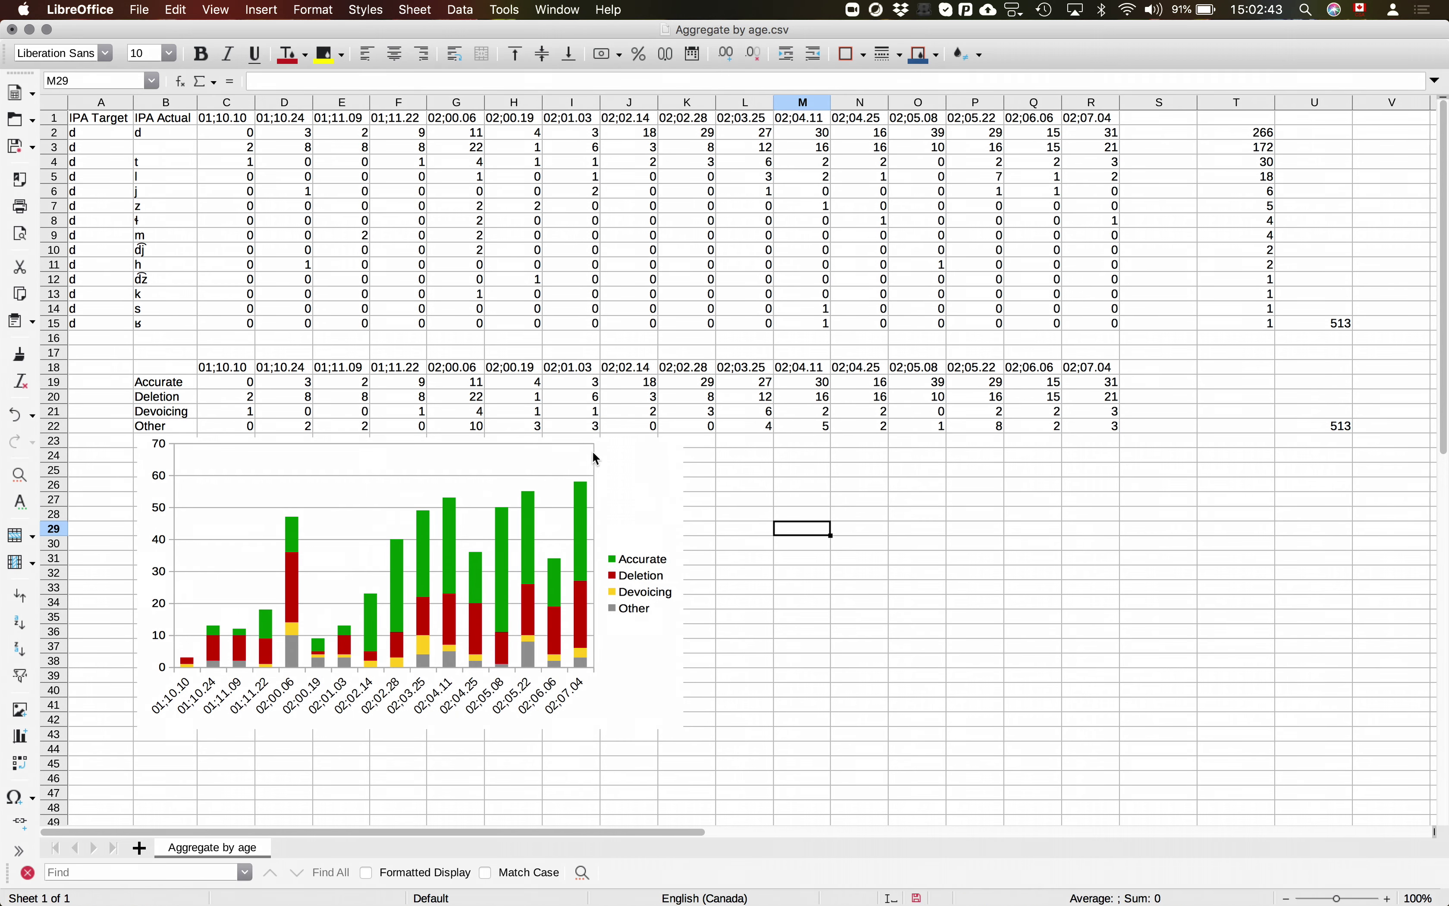
drag(629, 473, 1200, 503)
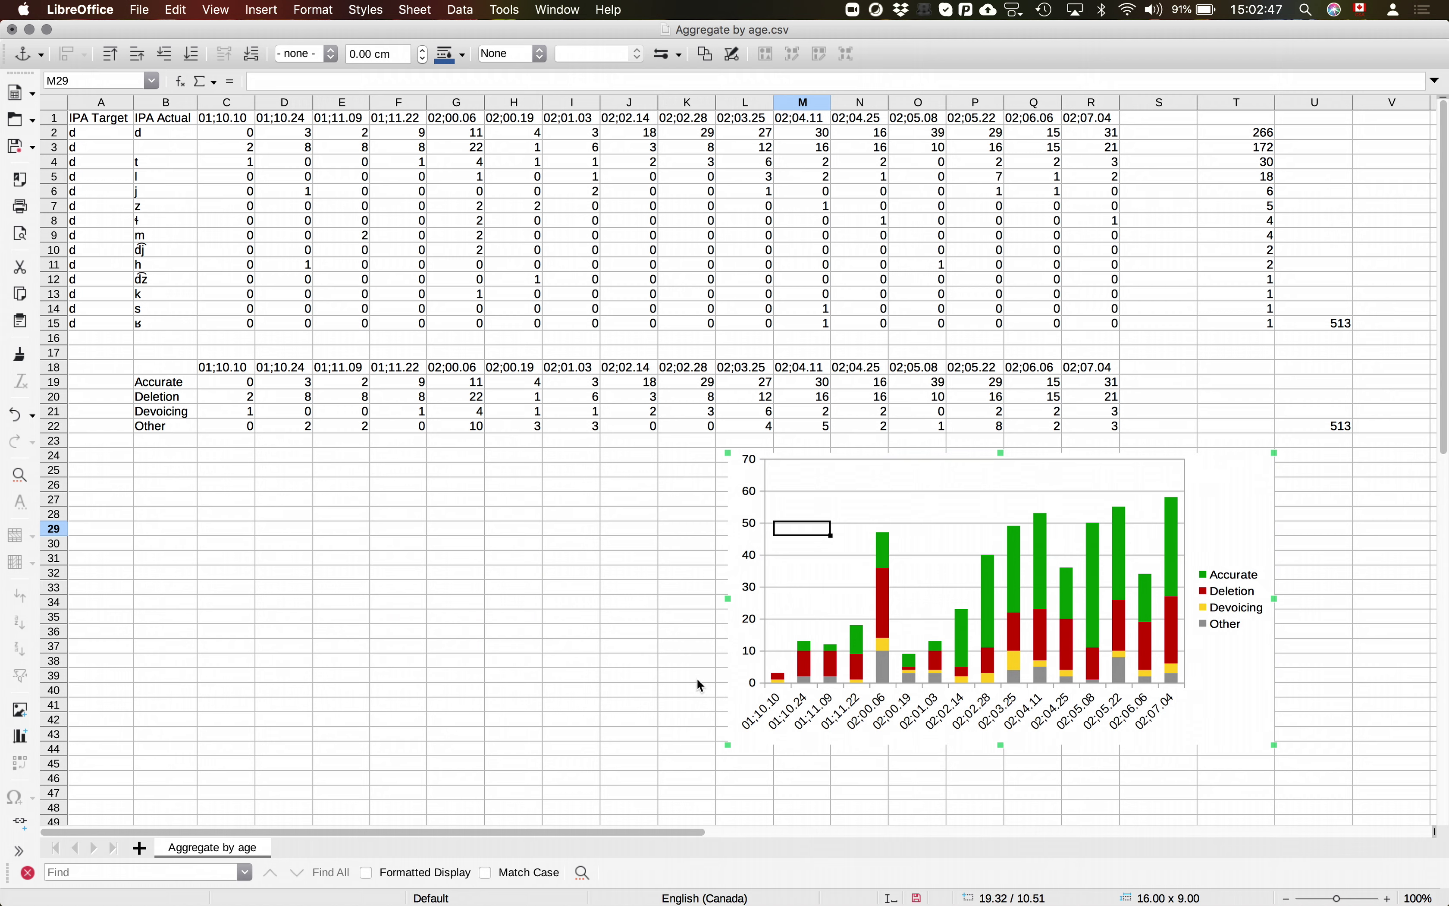
click(680, 669)
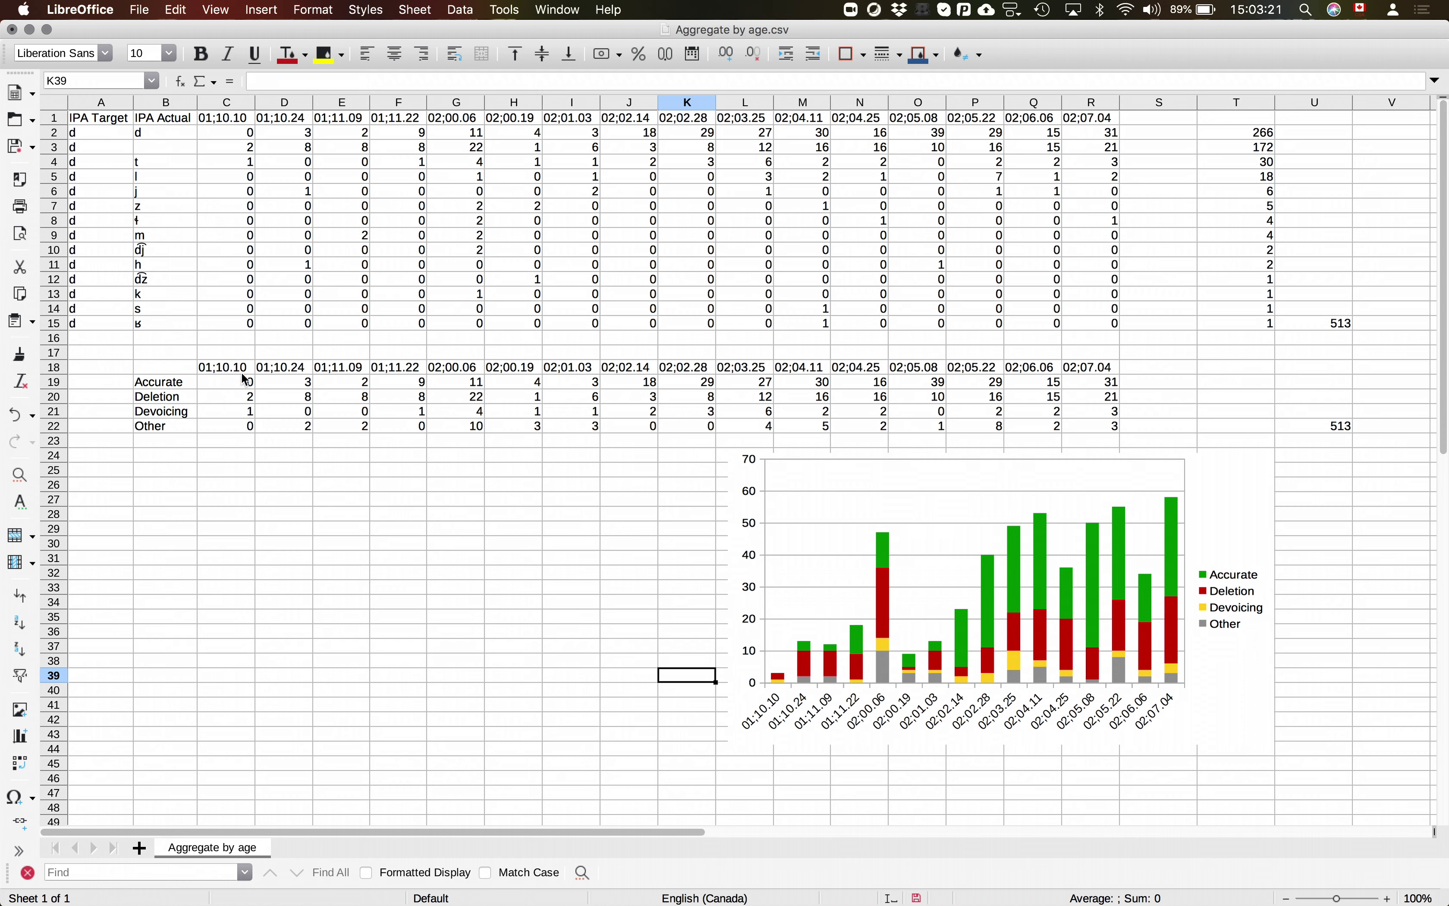
- Select the summary table range B18:R22, including its age headers and category labels
click(180, 432)
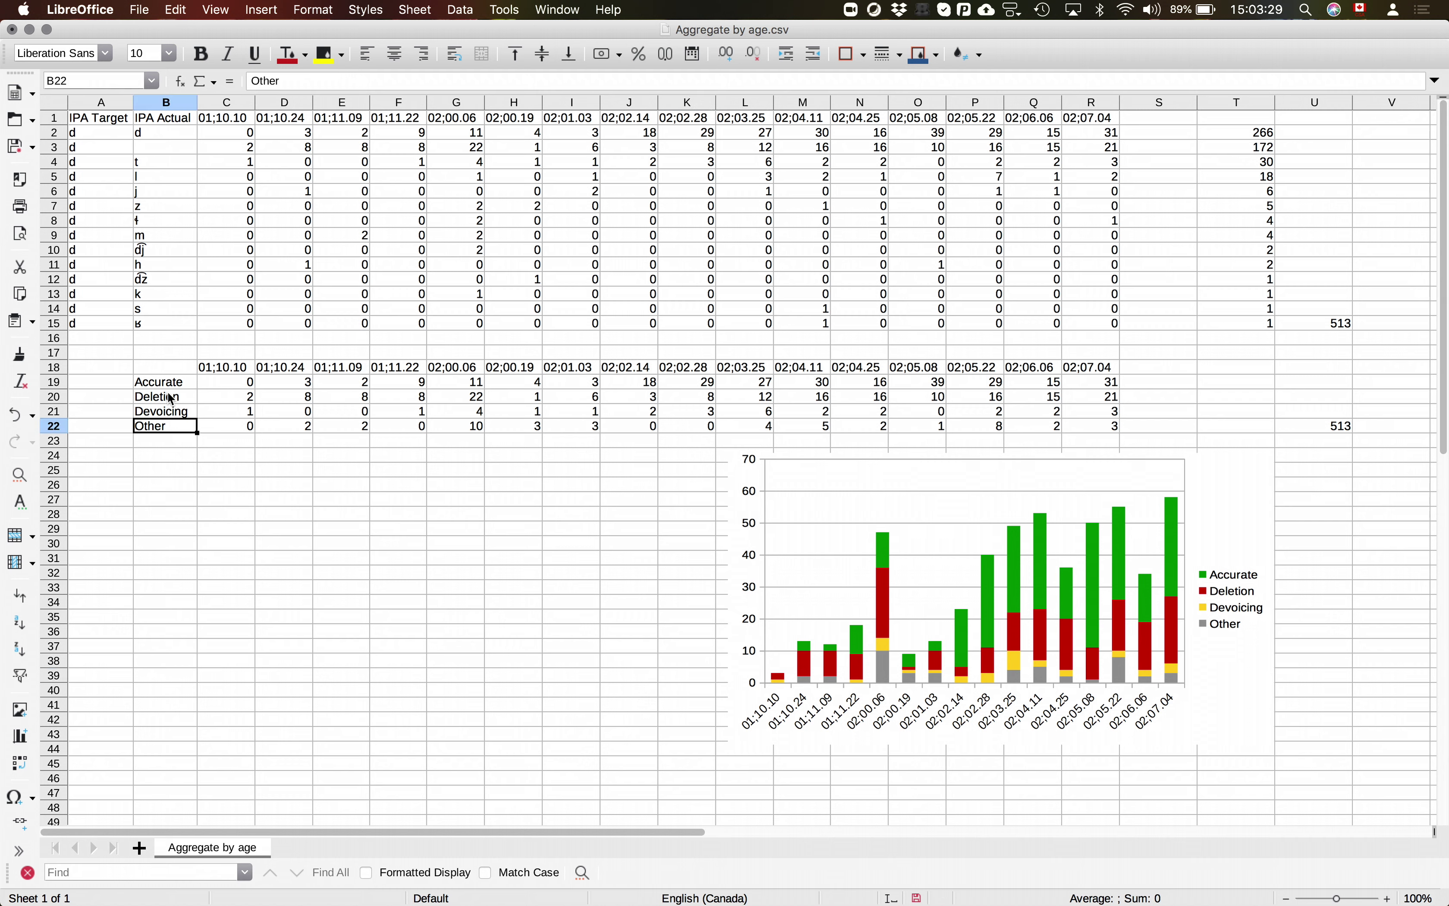
drag(171, 364, 1113, 429)
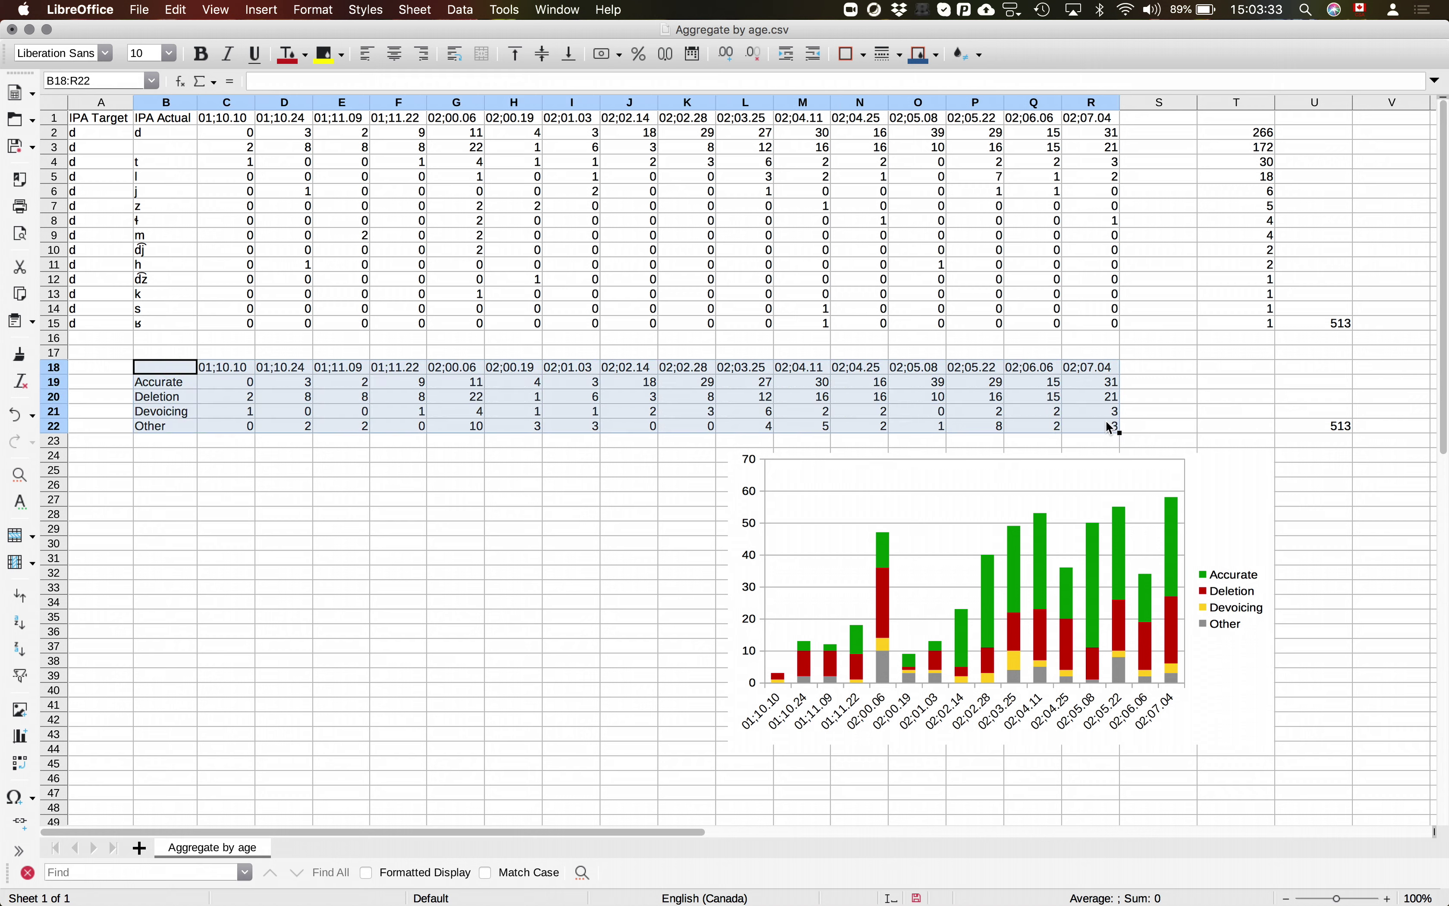